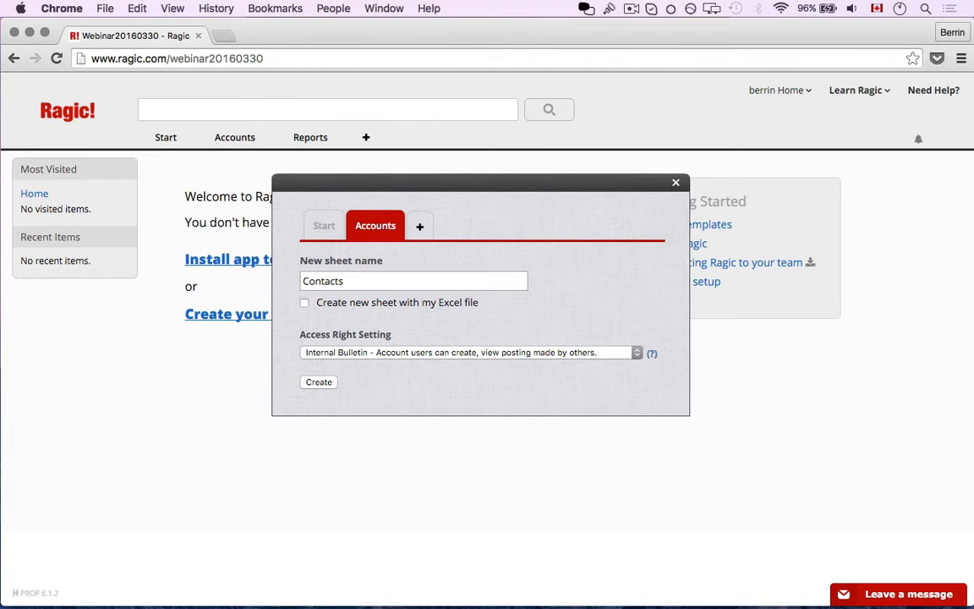
- Switch from Ragic to the join.me webinar window with Cmd+Tab
key(super+Tab)
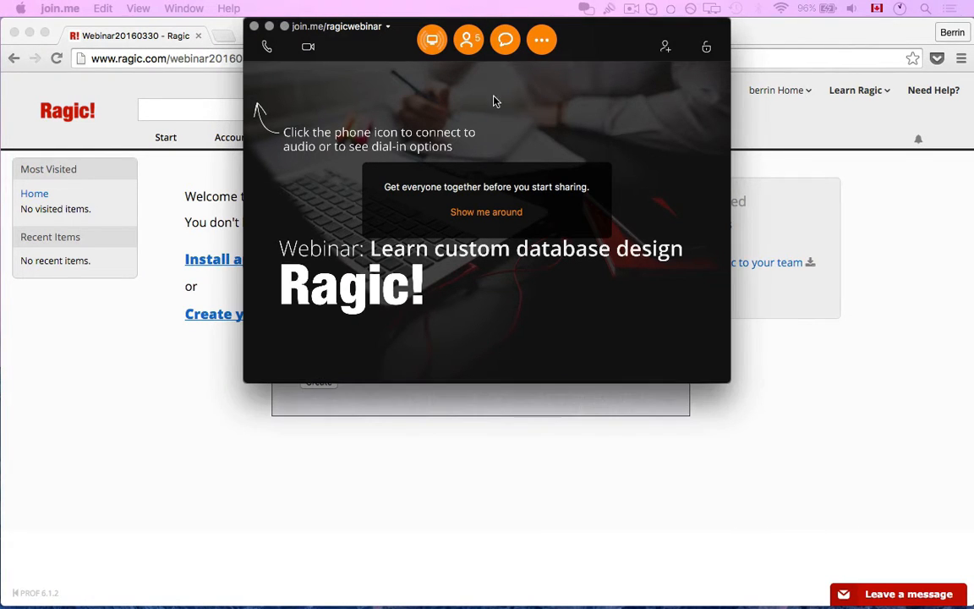
- Start sharing the screen with the webinar attendees in join.me
click(432, 41)
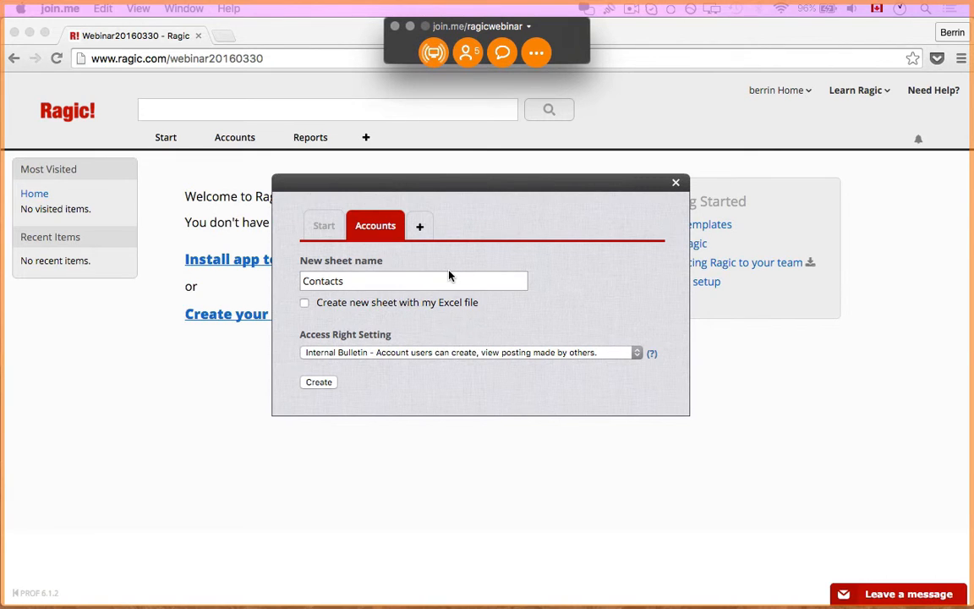
- Return to Ragic and create the Contacts sheet under Accounts
click(317, 383)
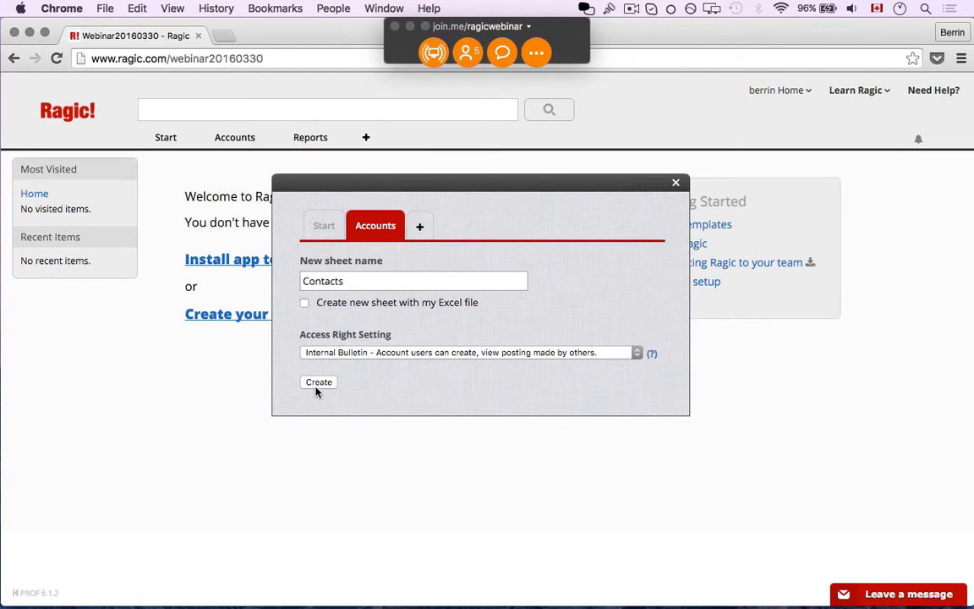
click(318, 384)
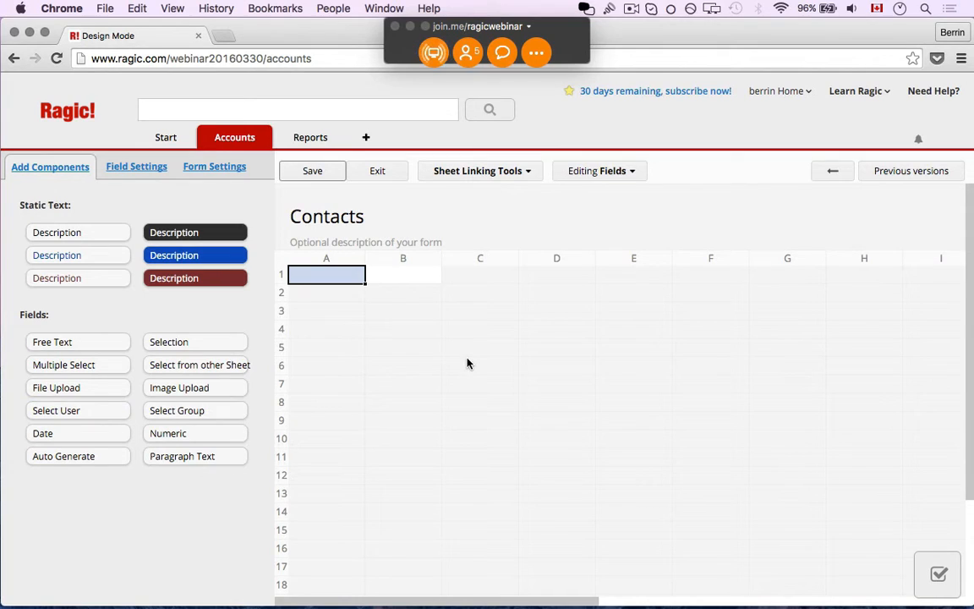
- Add First Name, Last Name and Address field labels in cells A2–A4
click(357, 294)
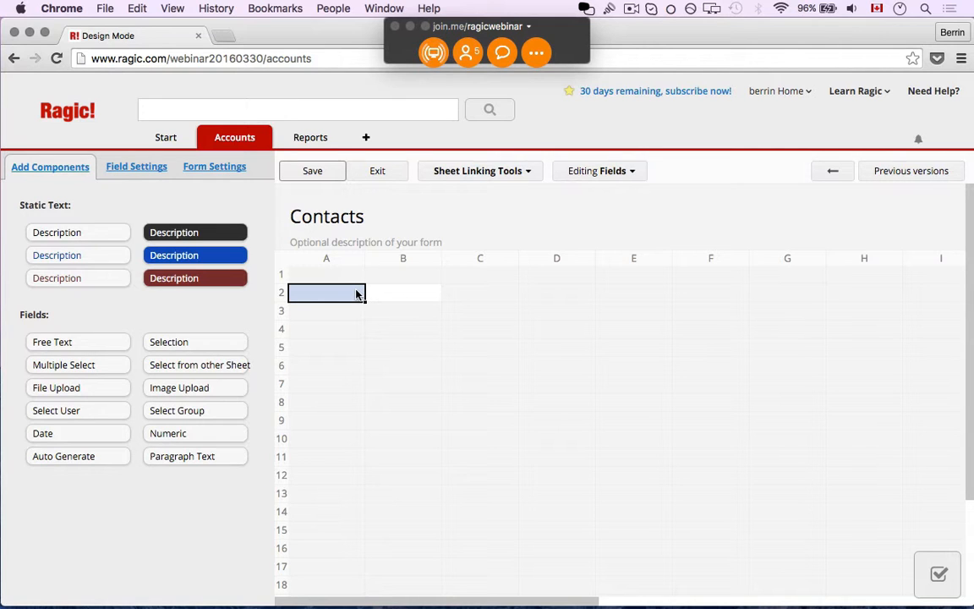
text(First Name)
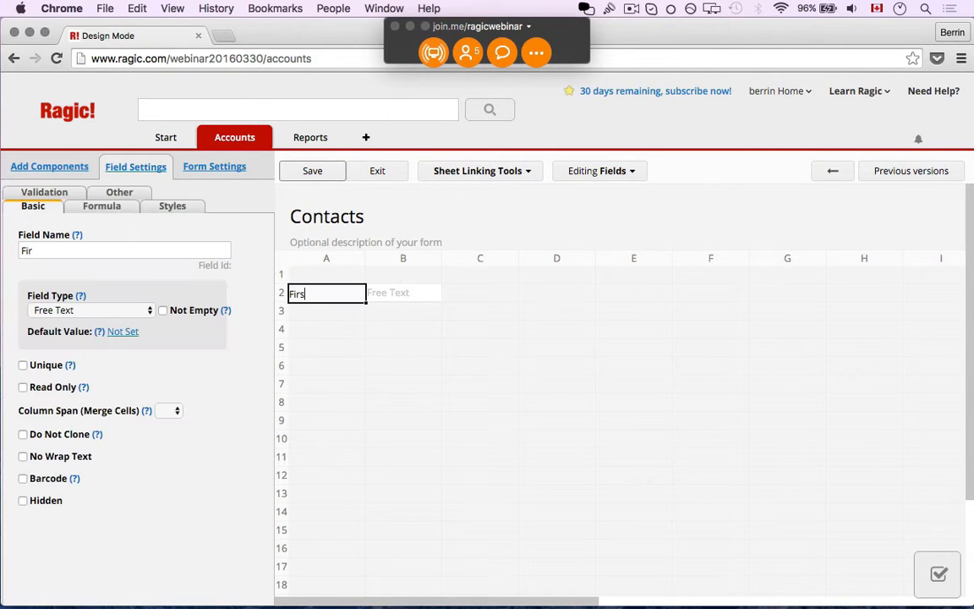
key(Return)
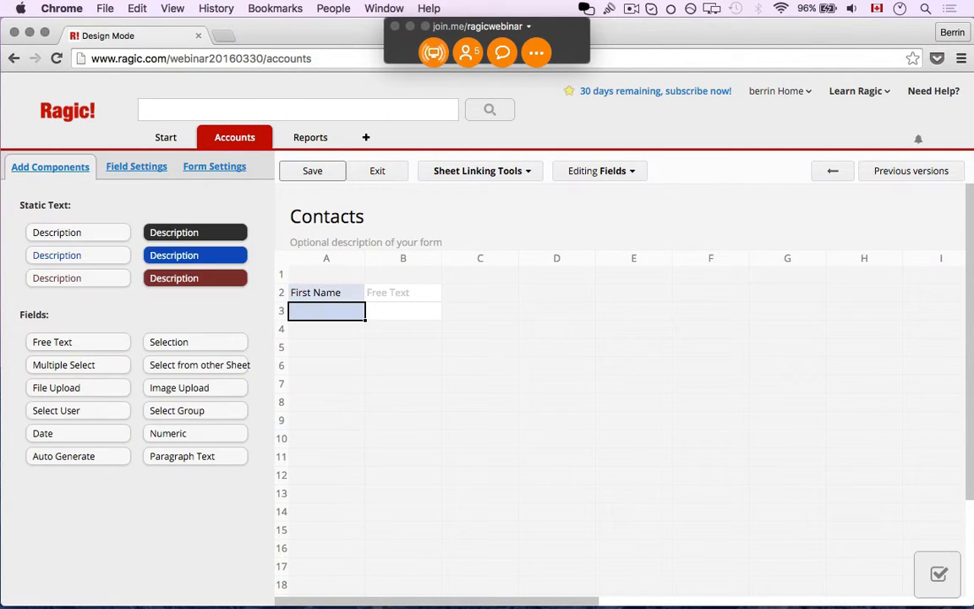
text(Last Name)
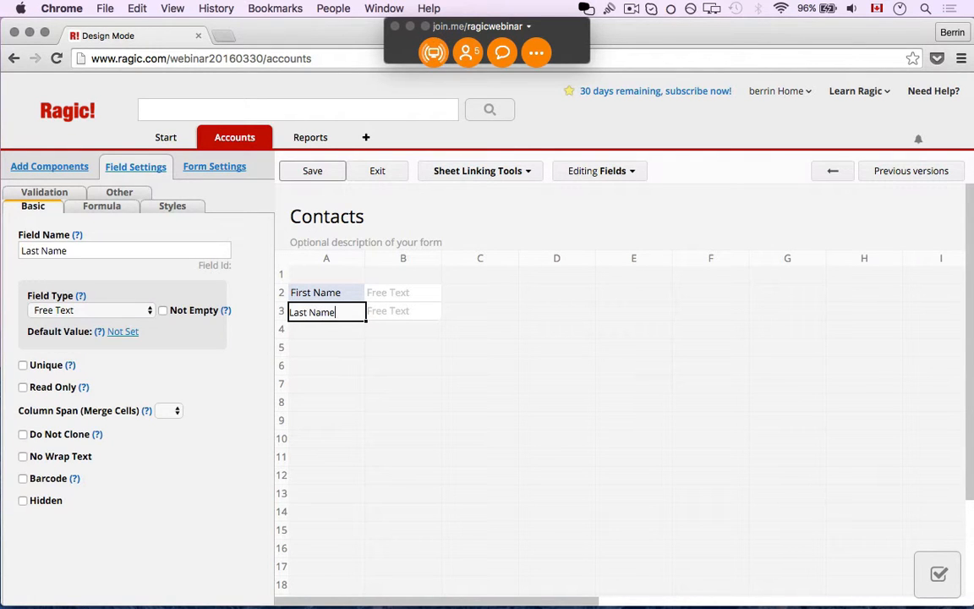
key(Return)
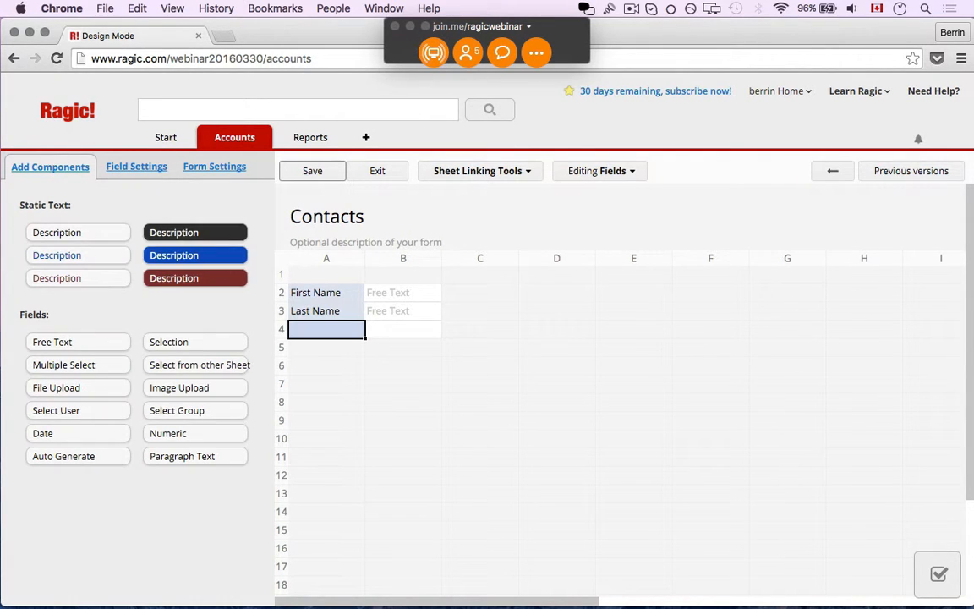
text(Adress)
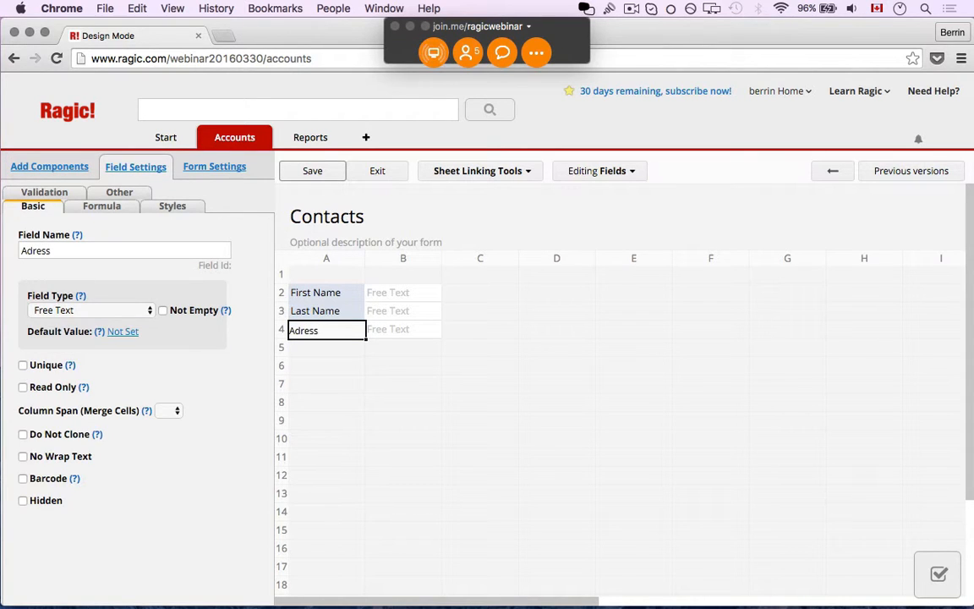
key(Return)
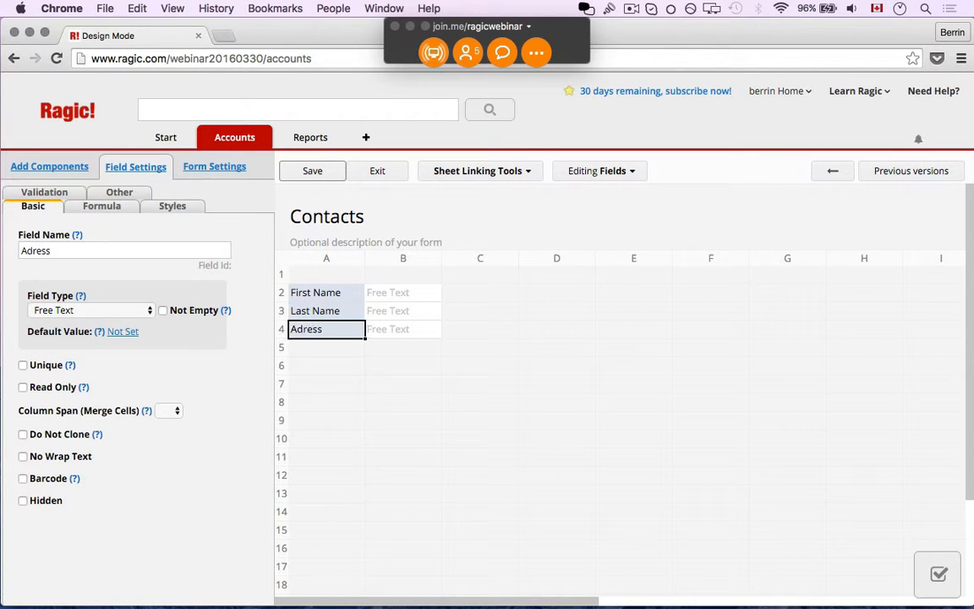
- Correct the misspelled 'Adress' label to 'Address' and add a Phone Number label in A5
double_click(301, 329)
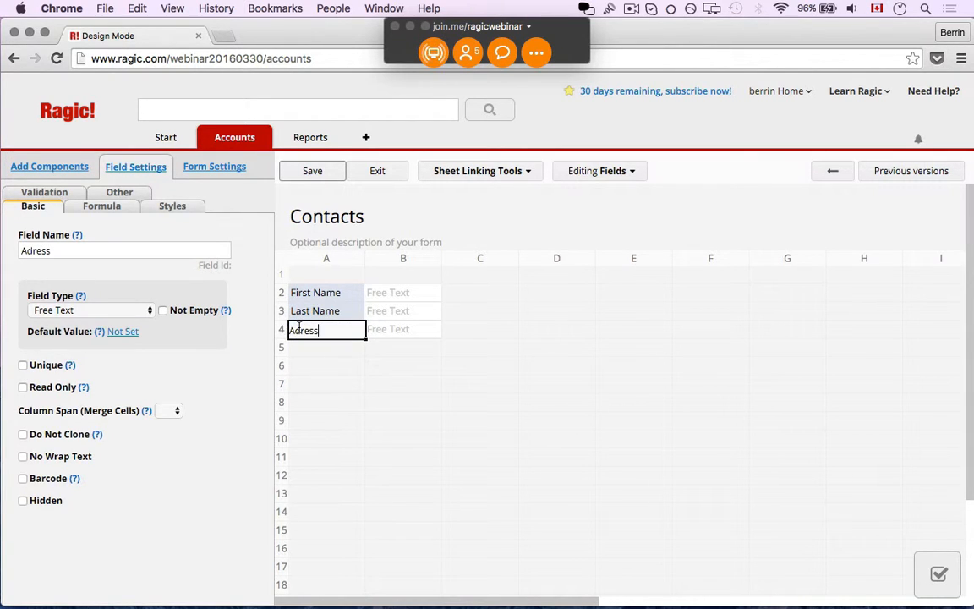
text(d)
key(Return)
click(337, 356)
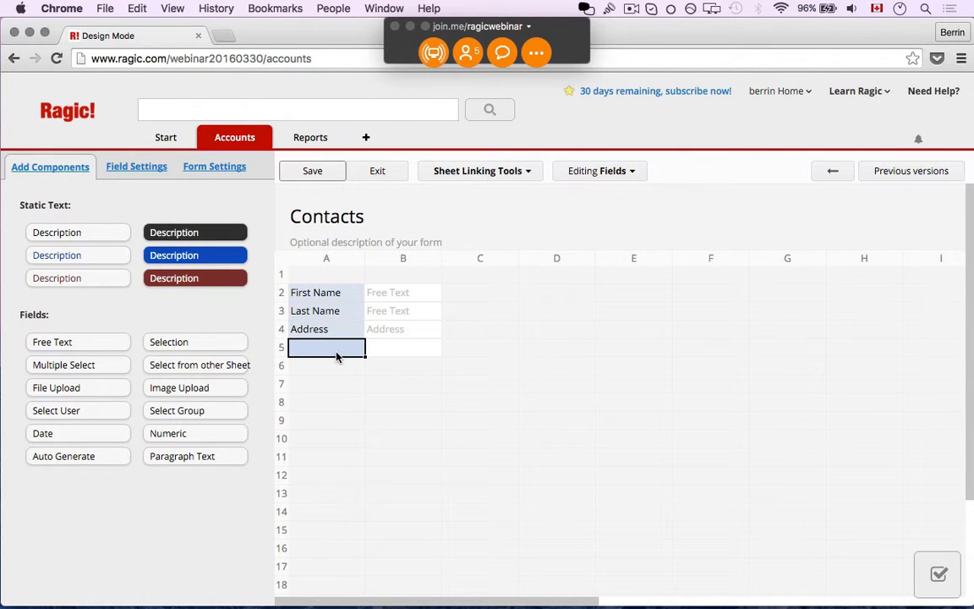
text(P)
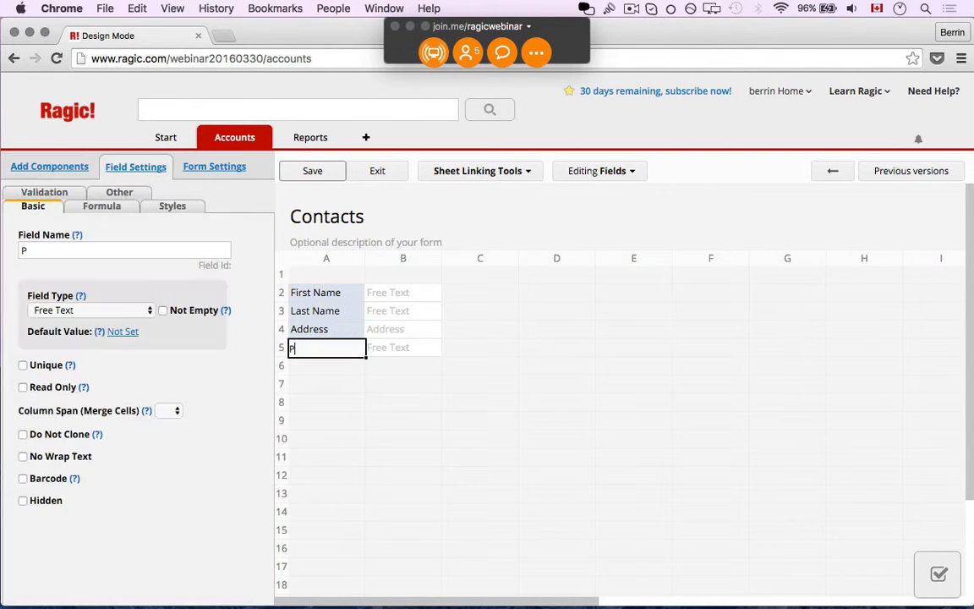
text(hone Number)
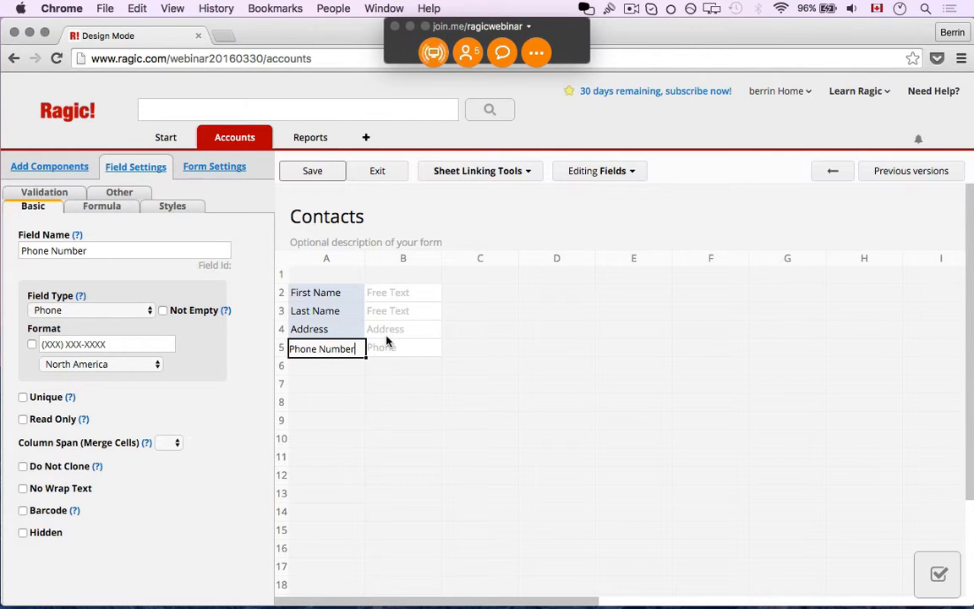
- Enforce the North America (XXX) XXX-XXXX format on the Phone Number field
click(360, 330)
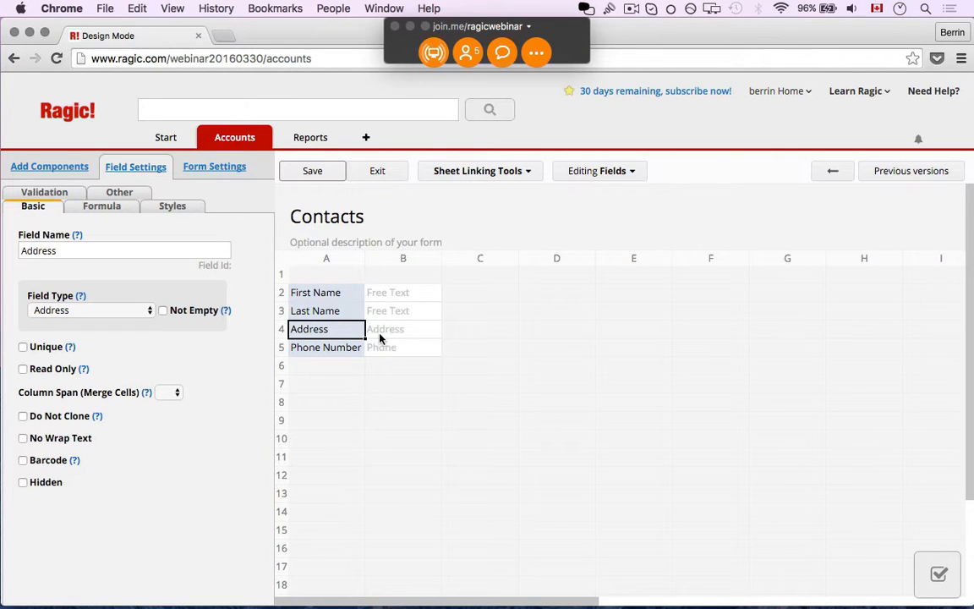
click(341, 346)
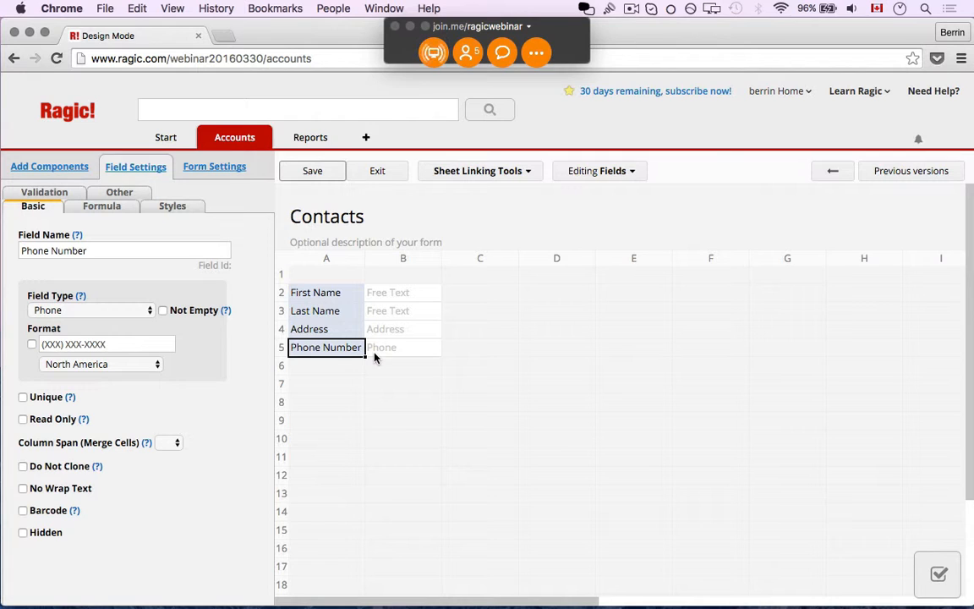
click(157, 363)
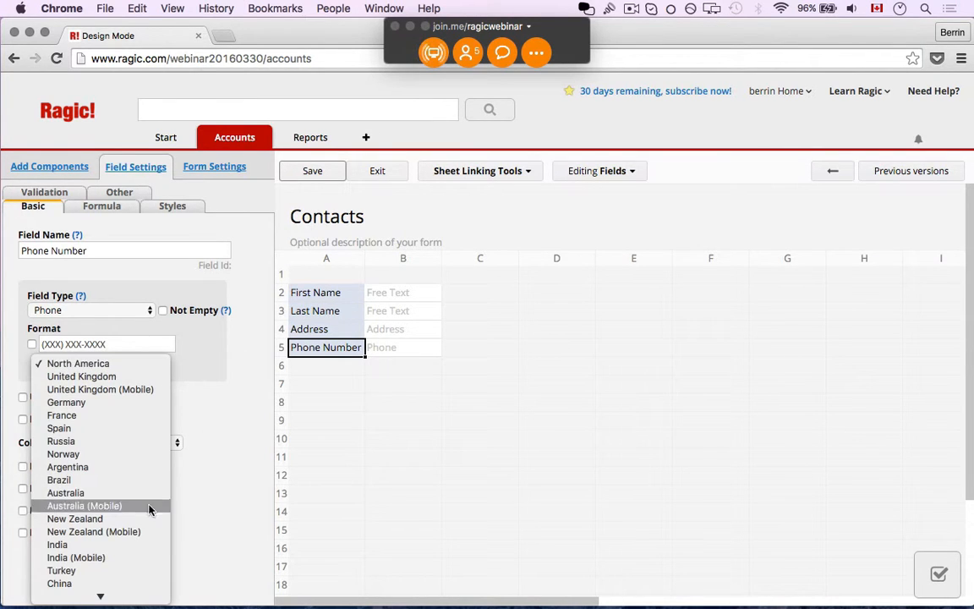
click(191, 369)
click(31, 344)
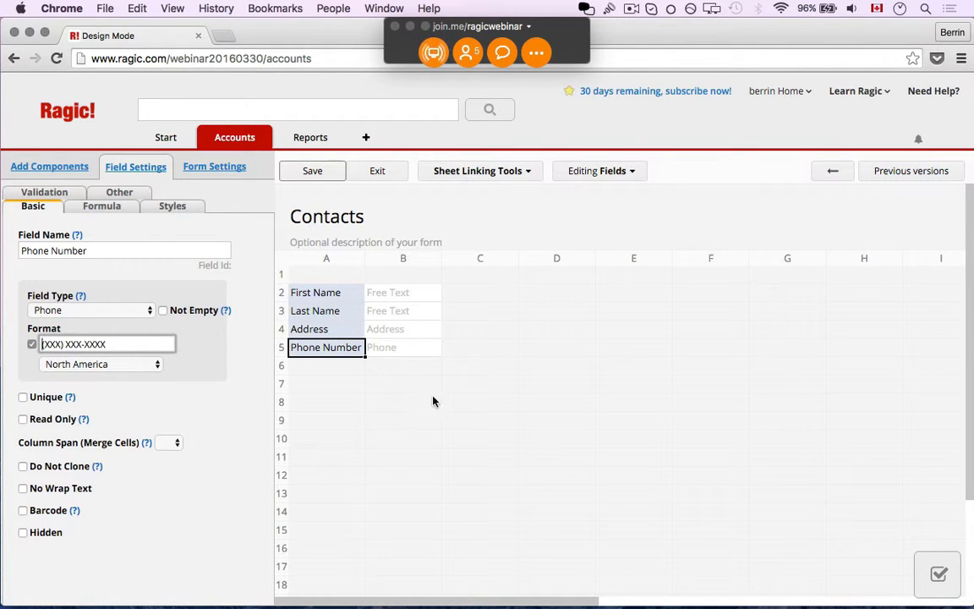
- Widen form columns A and B so field names fit
drag(442, 258, 497, 258)
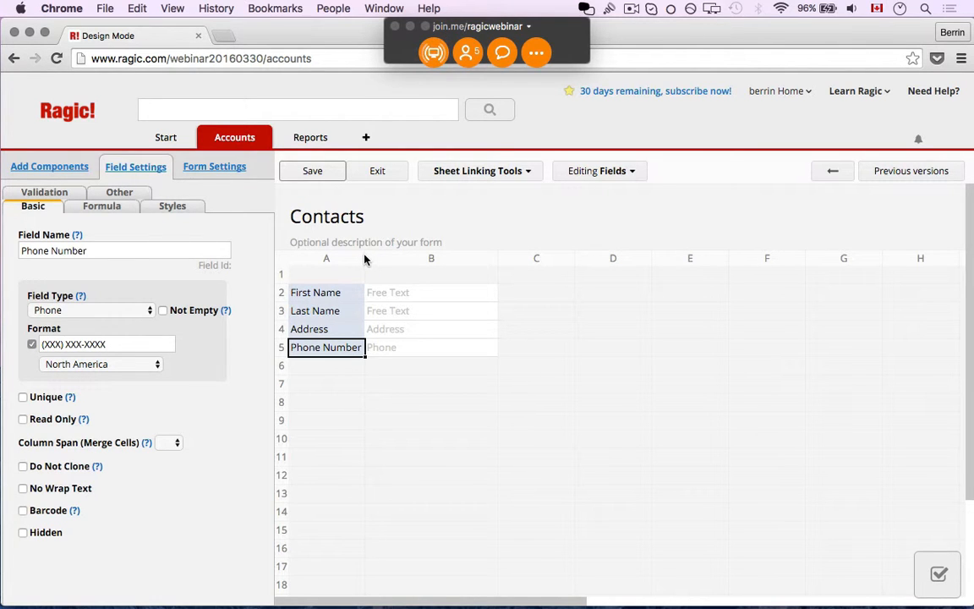
drag(365, 258, 384, 259)
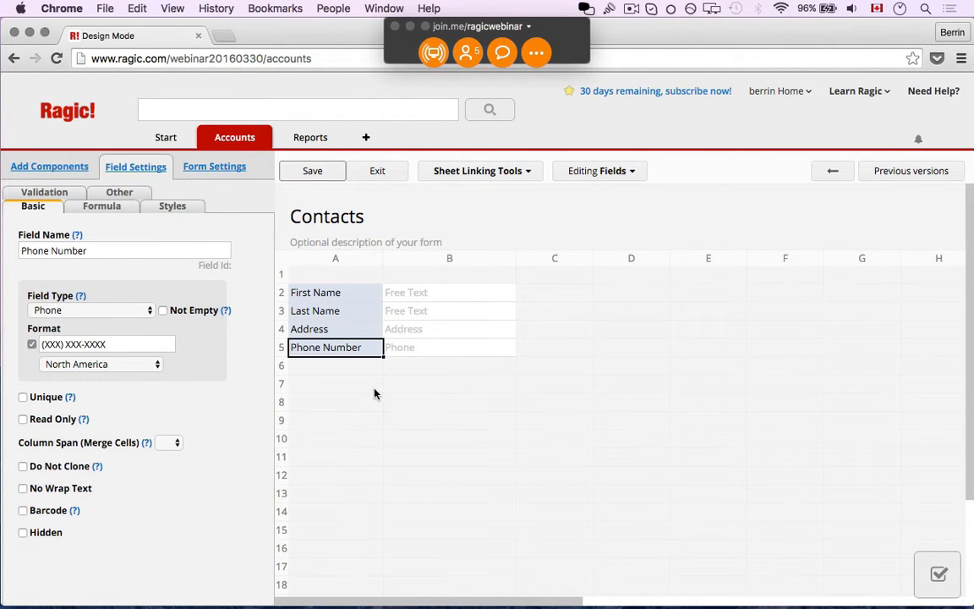
click(374, 388)
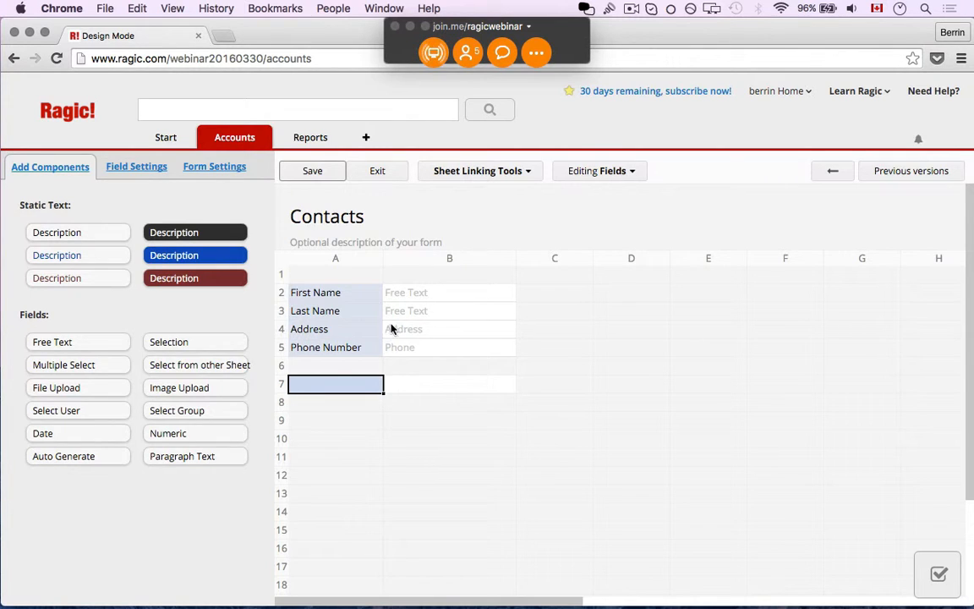
- Add a Contact ID field in A1 as an Auto Generate field with {0,number,00000} formatting
click(366, 282)
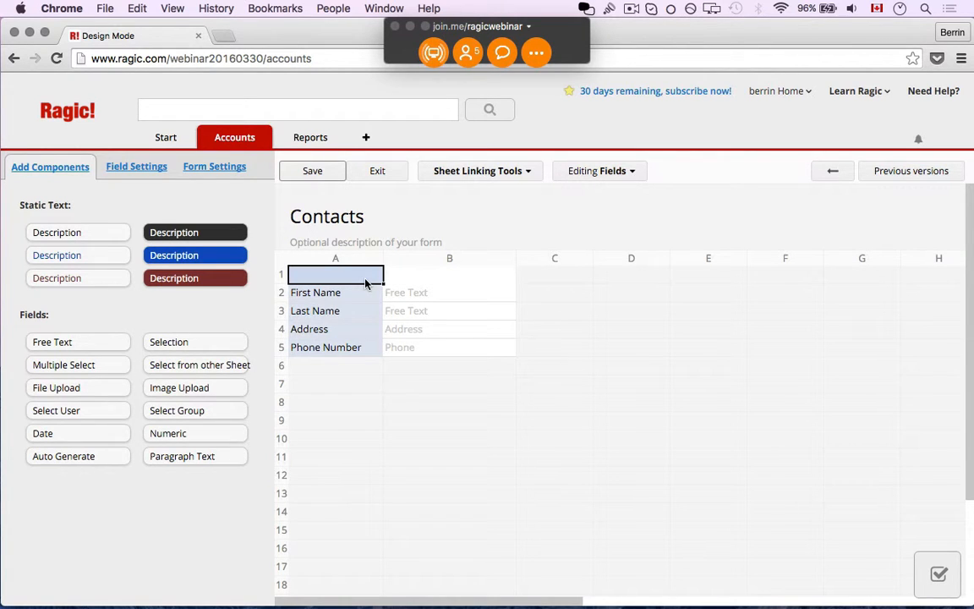
click(360, 348)
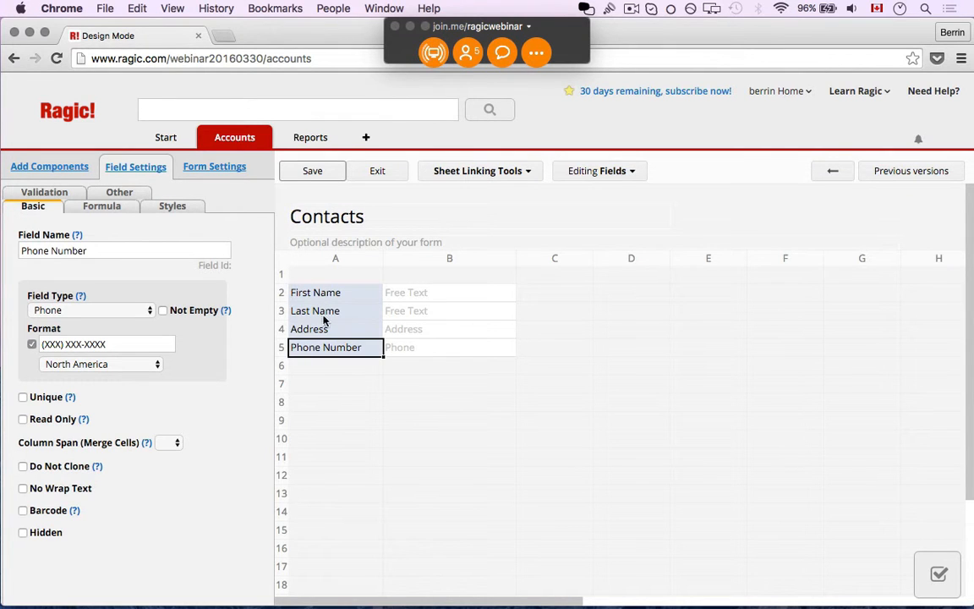
click(332, 279)
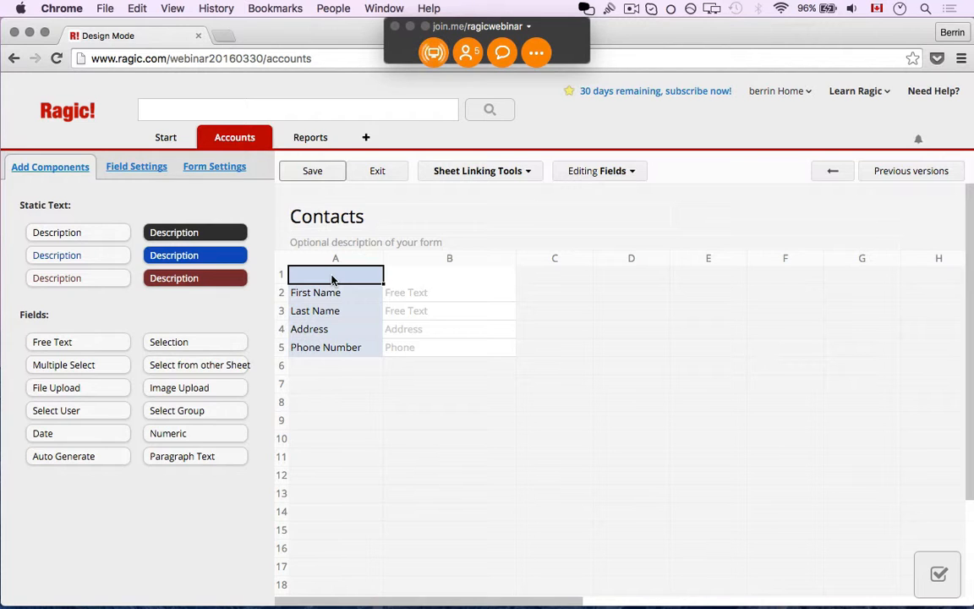
text(Contac)
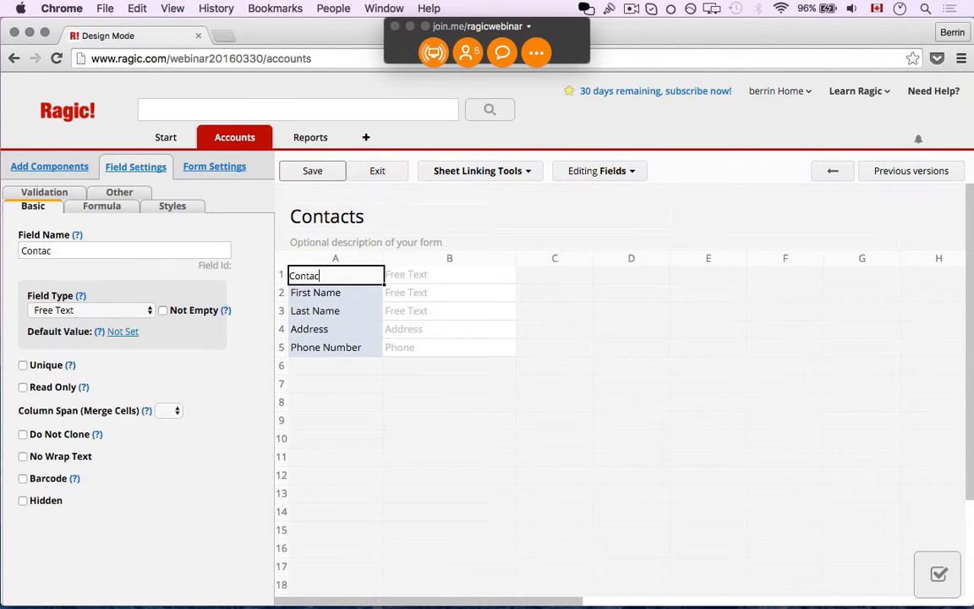
text(t ID)
click(61, 311)
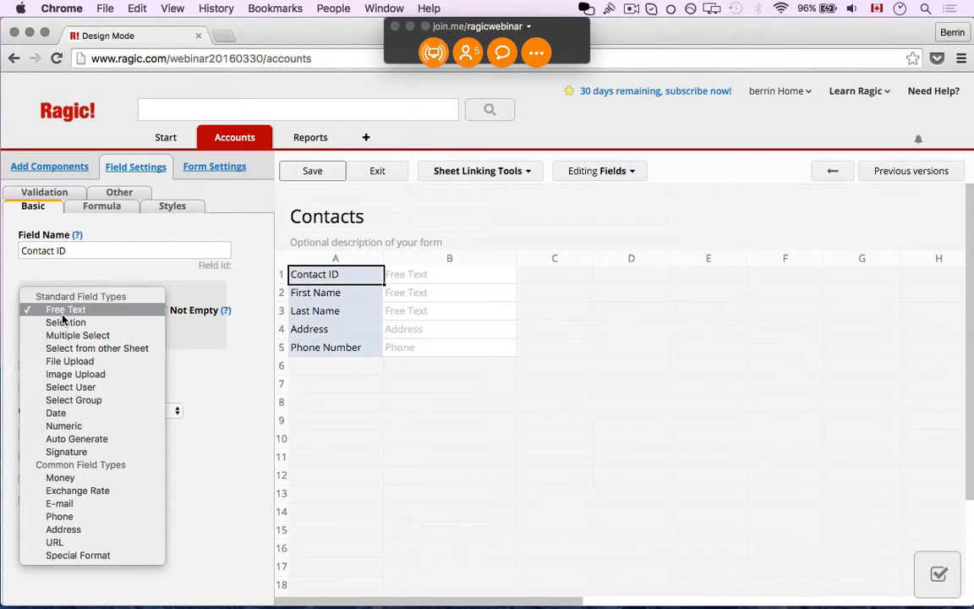
click(116, 439)
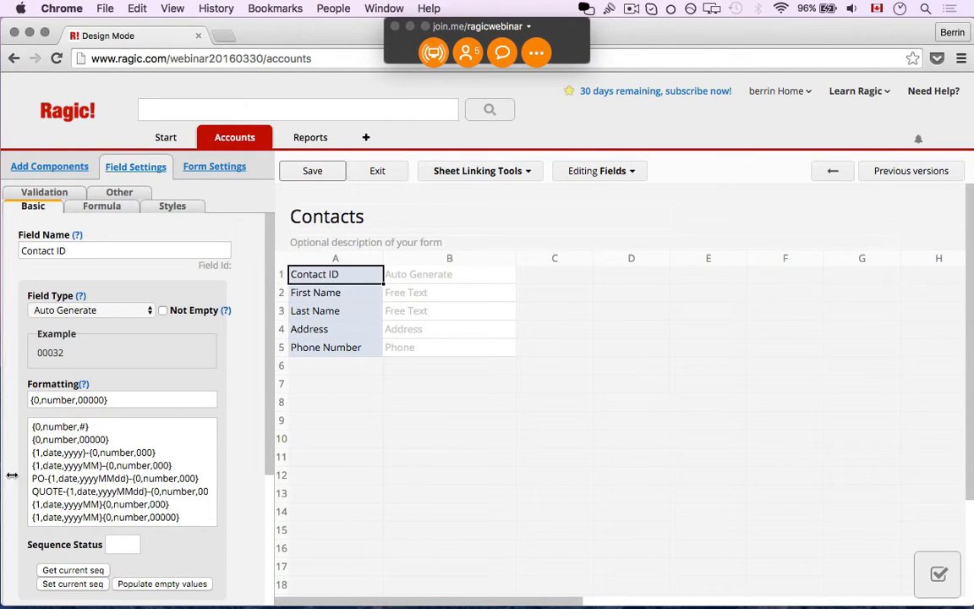
- Change the Contact ID format to C-{0,number,00000} and save the design
click(32, 400)
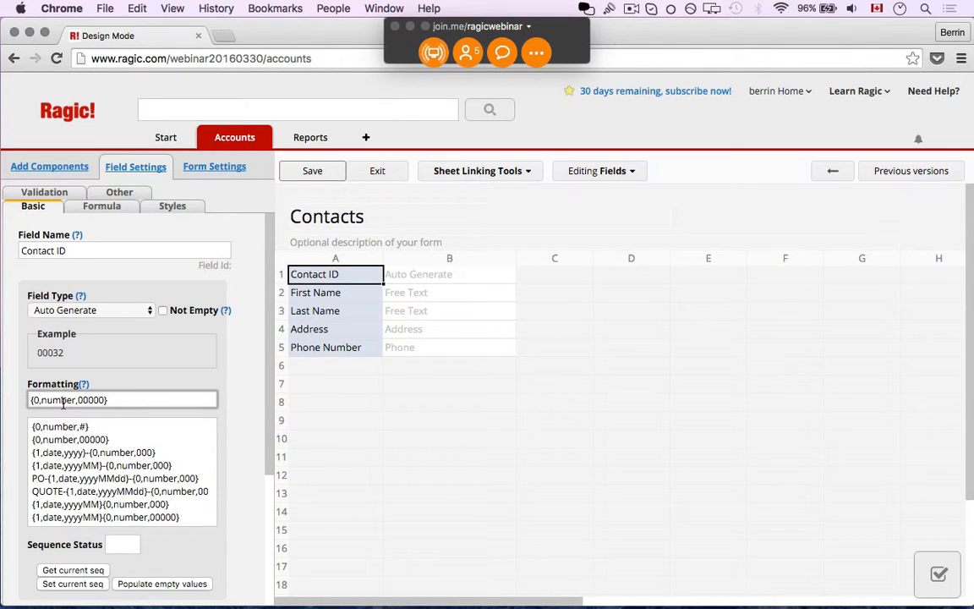
text(C-)
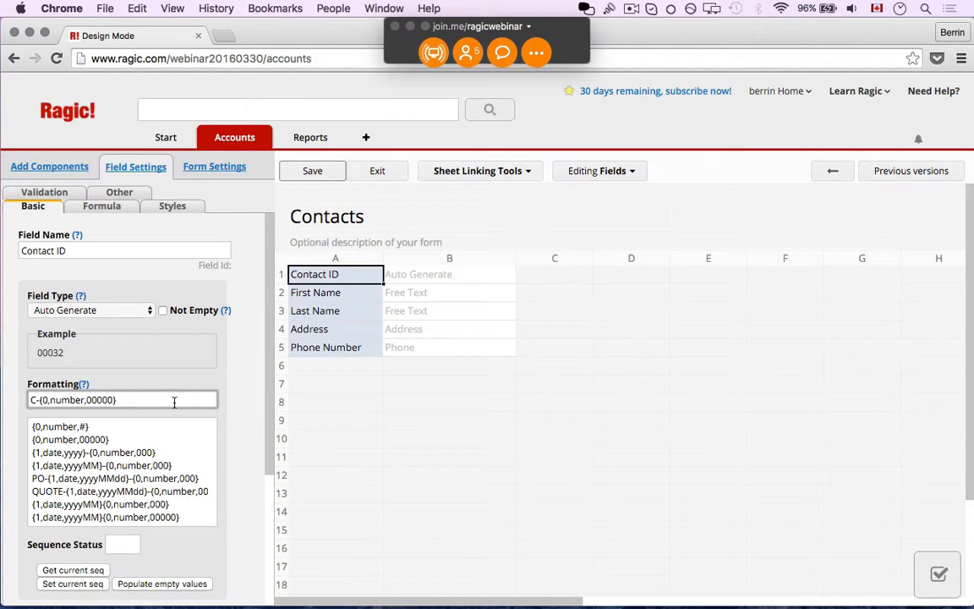
click(313, 170)
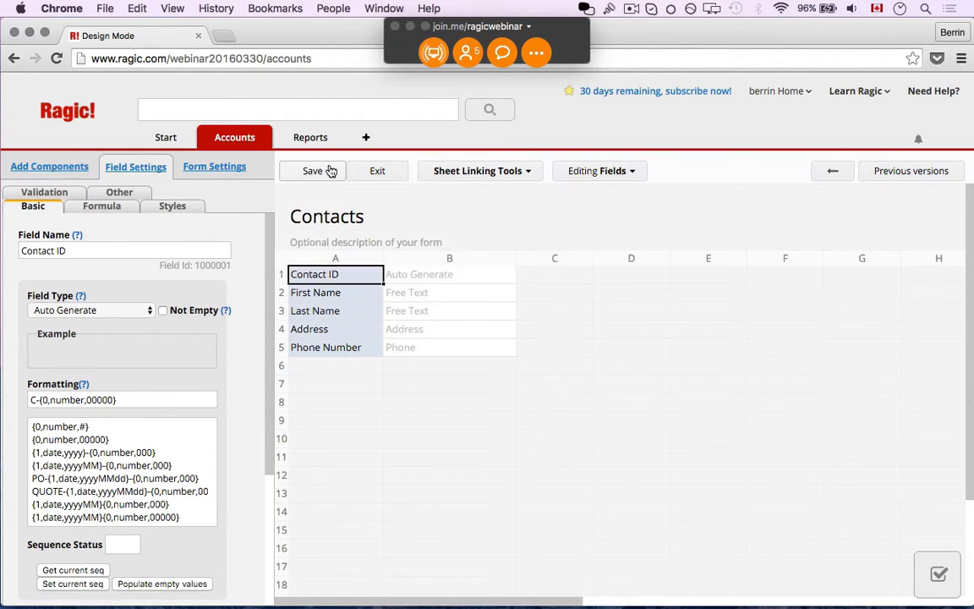
- Leave Design Mode and open a blank new contact form
click(378, 172)
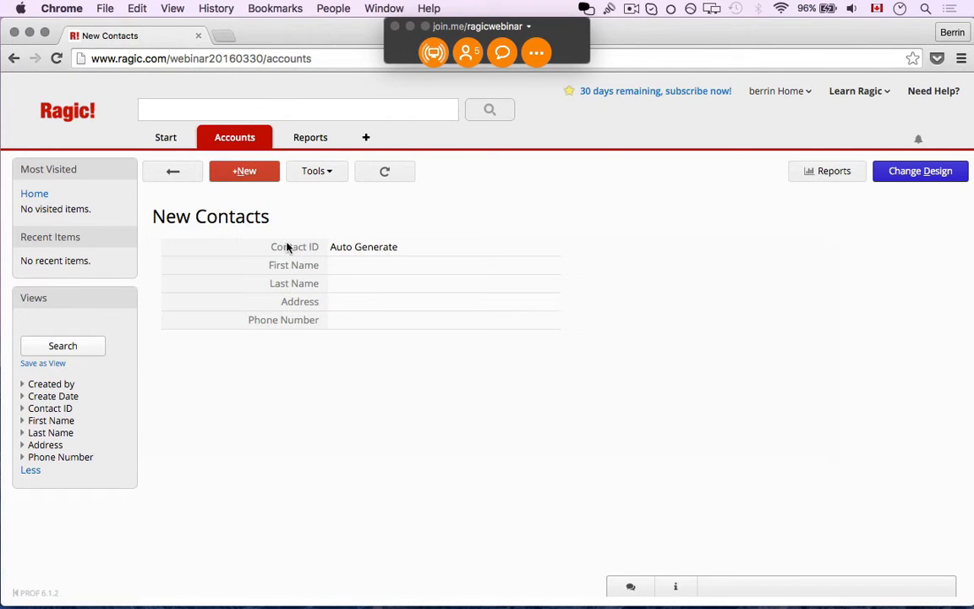
click(241, 171)
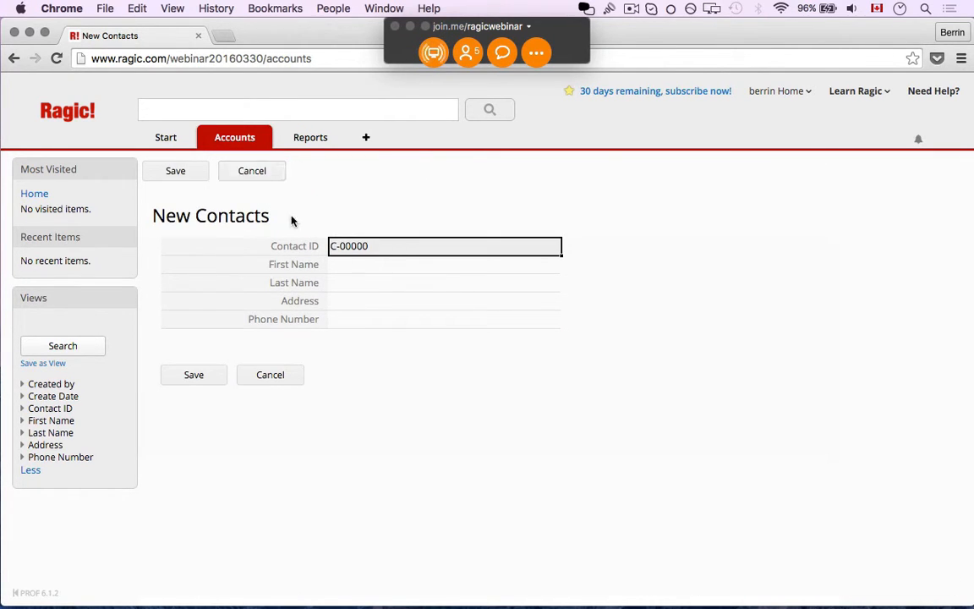
click(460, 271)
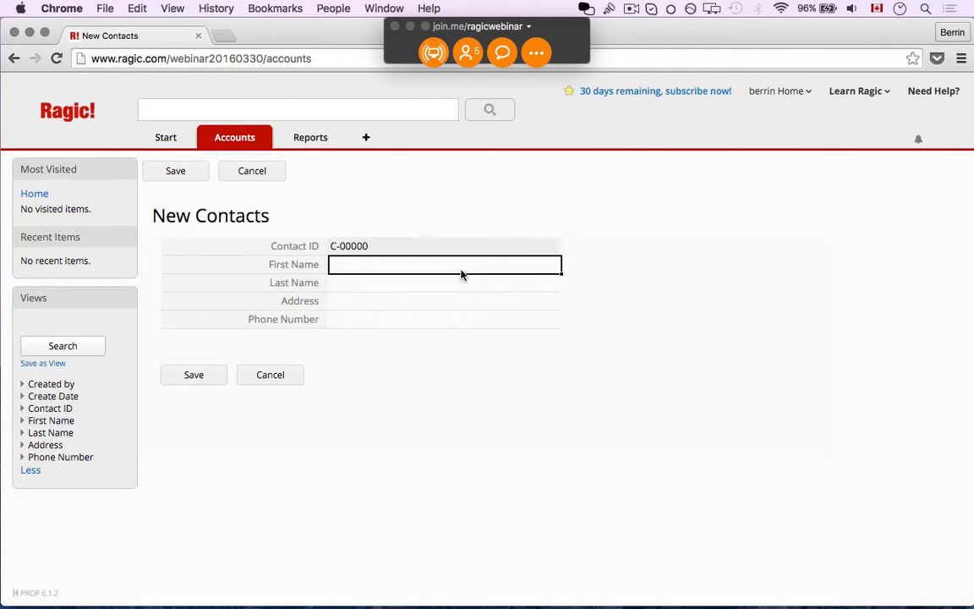
click(429, 246)
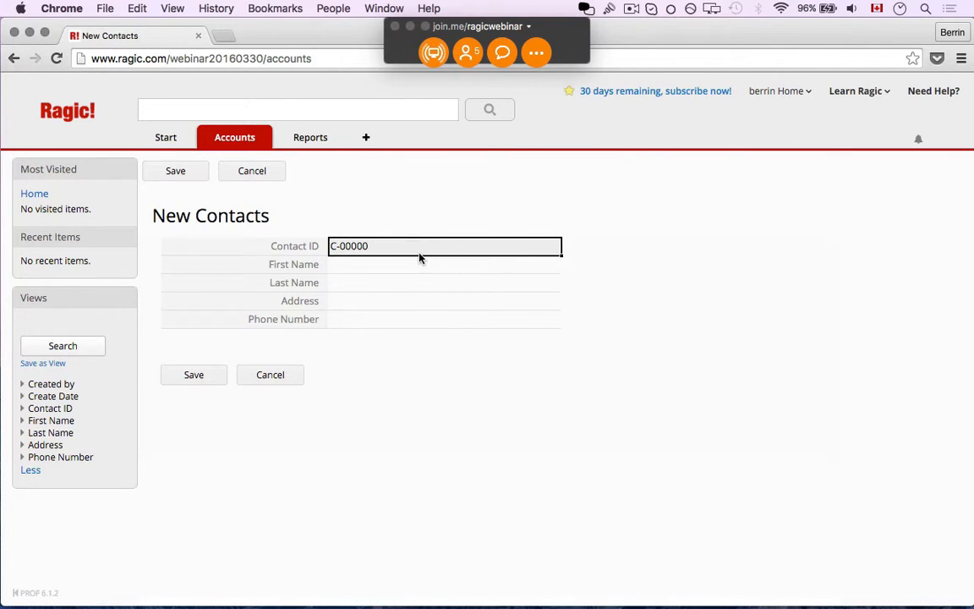
click(415, 264)
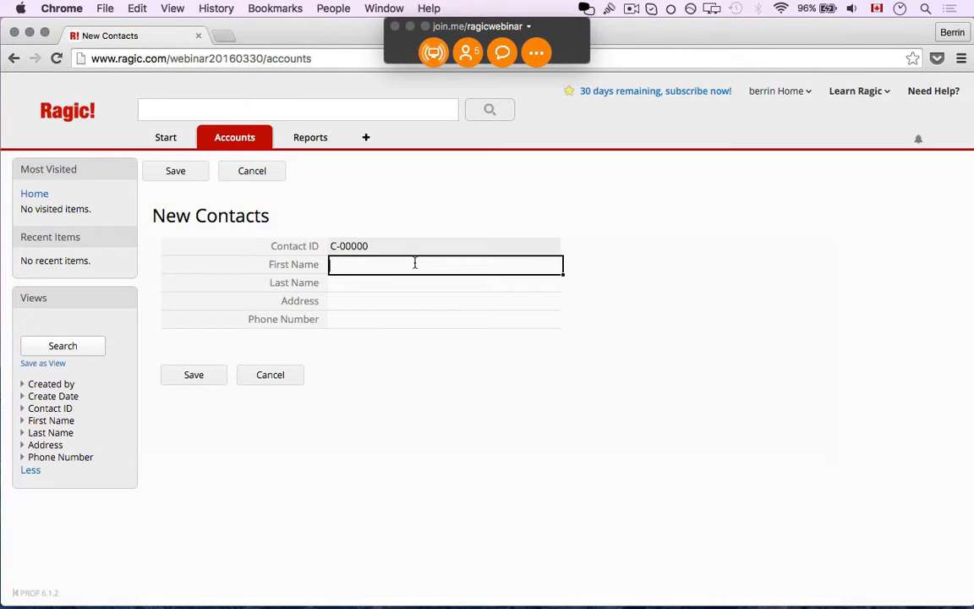
- Fill in the first contact's first name, last name, street address and phone number
key(Tab)
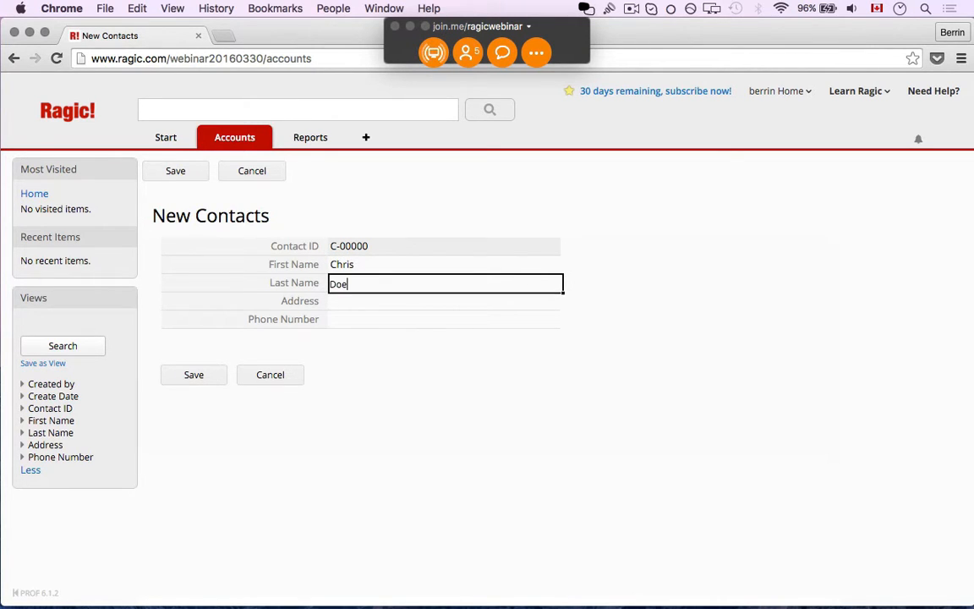
key(Tab)
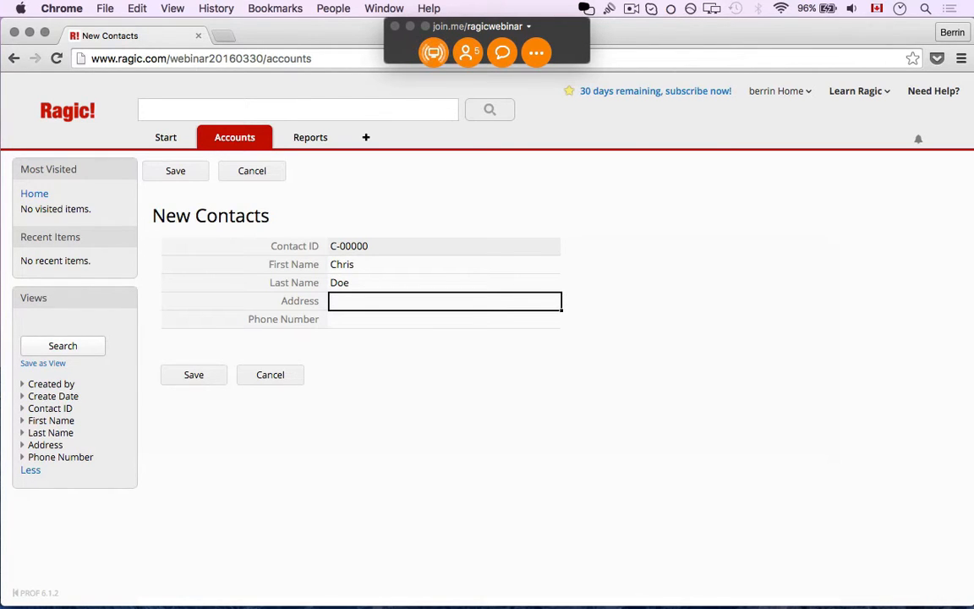
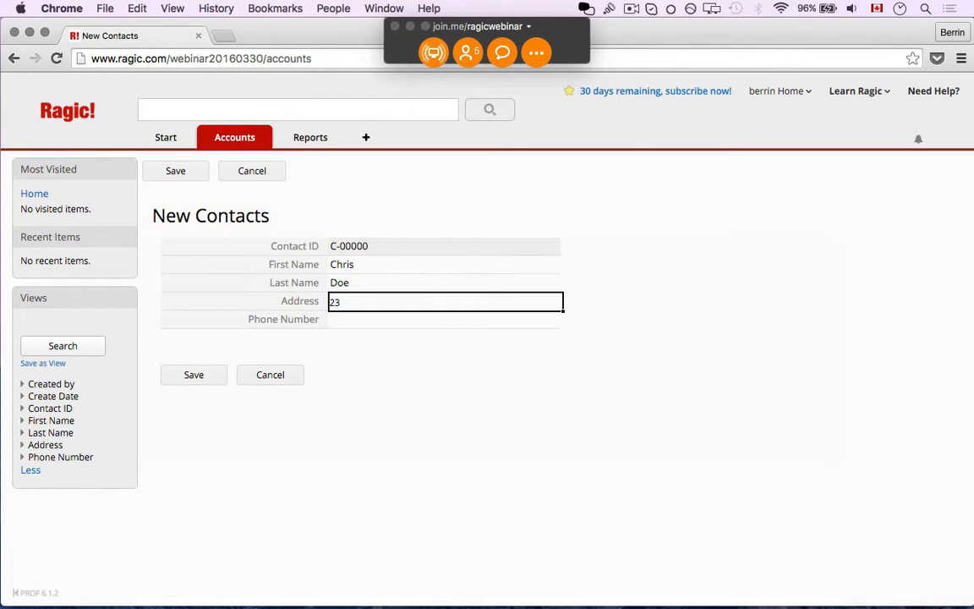
key(Tab)
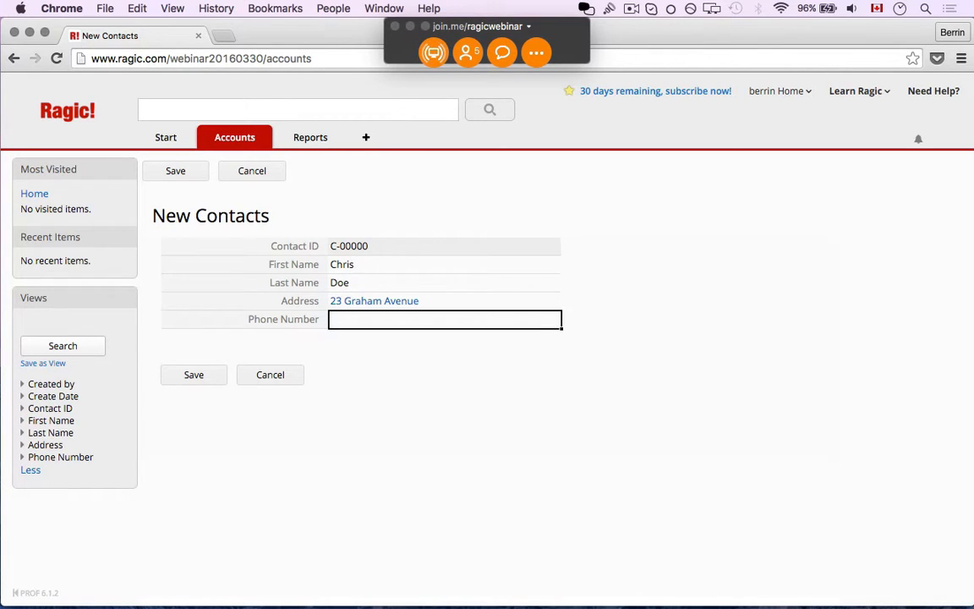
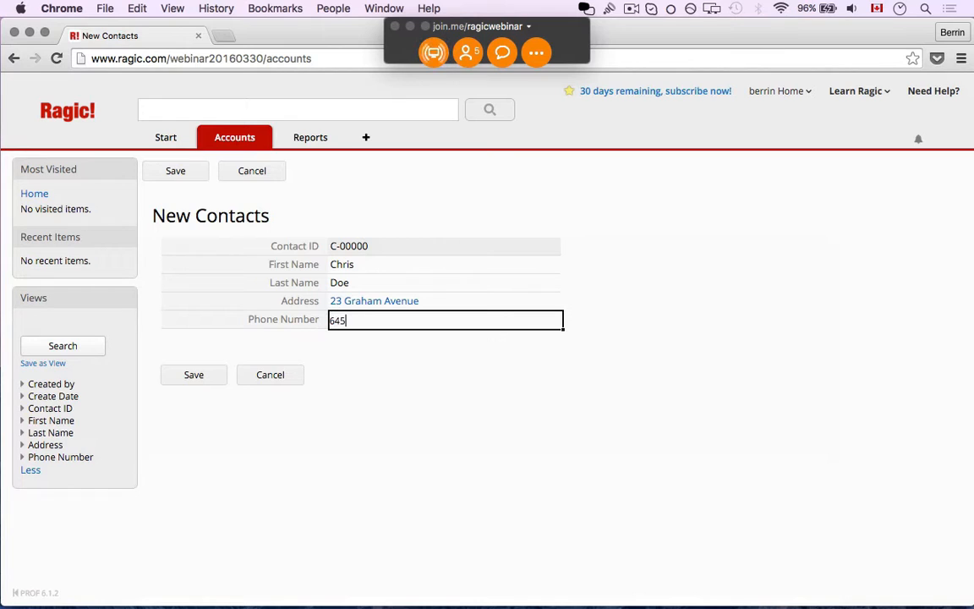
- Save the contact as C-00001 after correcting its phone number, then start a new entry
click(210, 375)
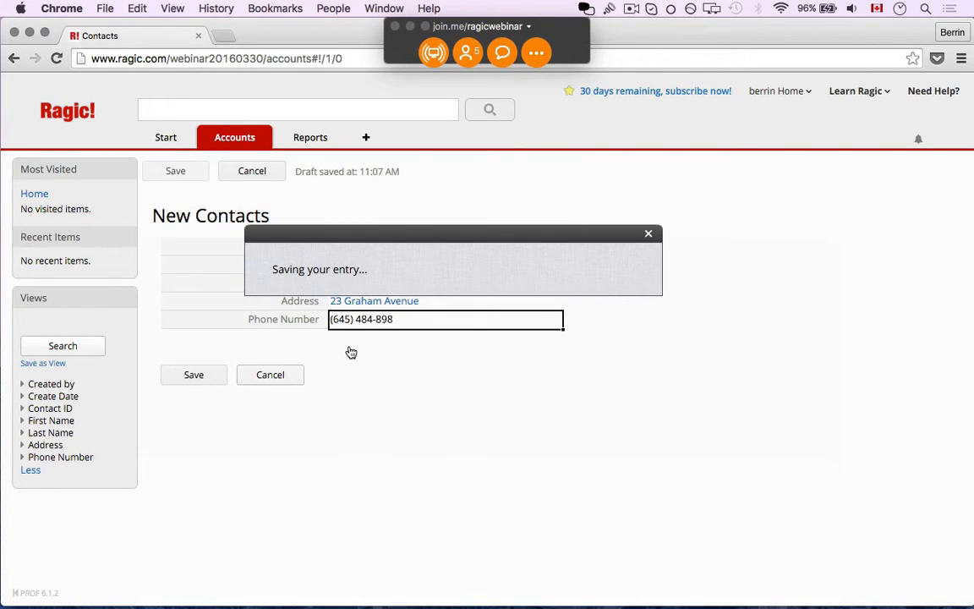
click(436, 329)
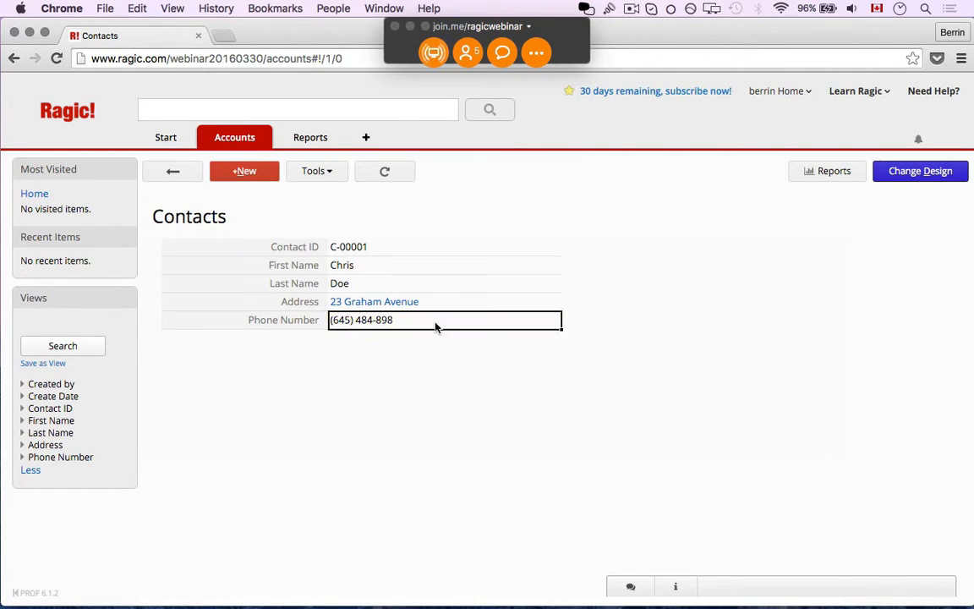
text(2)
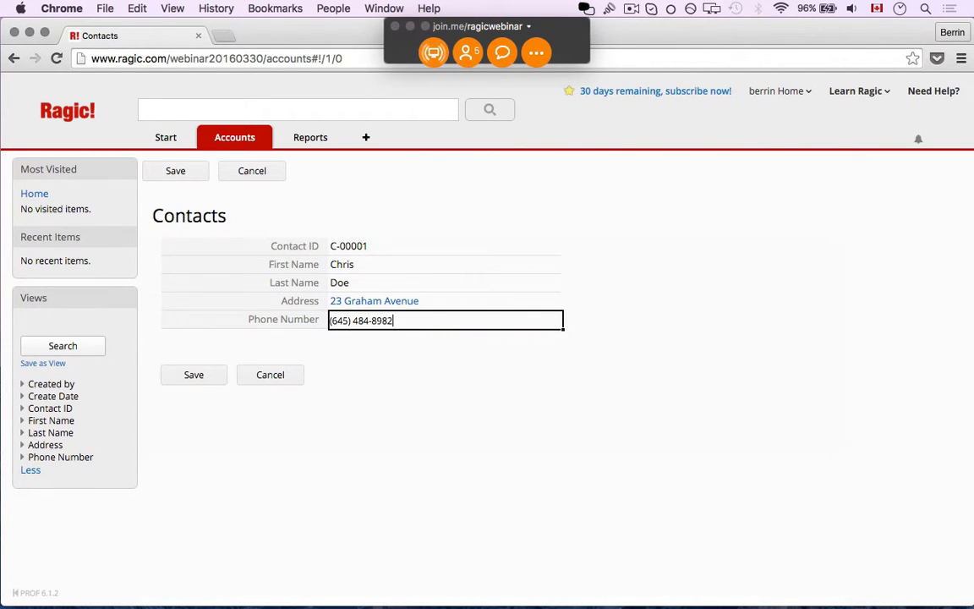
click(208, 377)
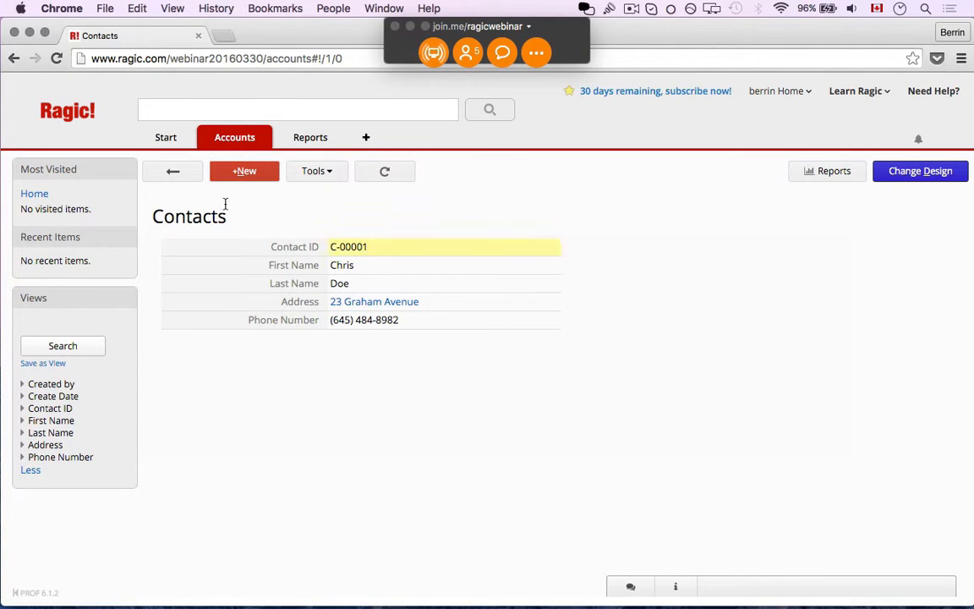
click(227, 170)
- Enter the second contact's name, street address and ten-digit phone number, and save it as C-00002
click(418, 267)
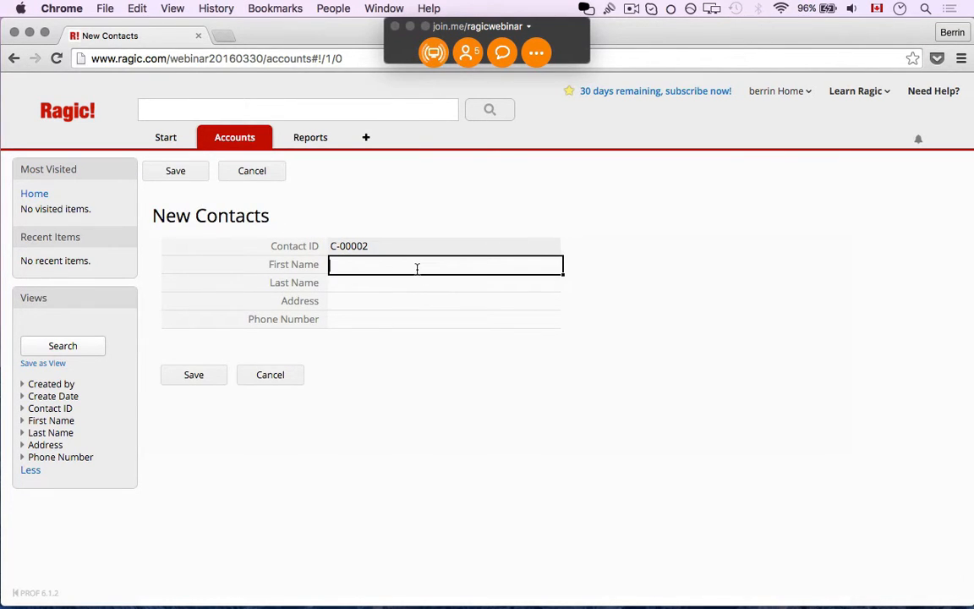
text(Peter)
key(Tab)
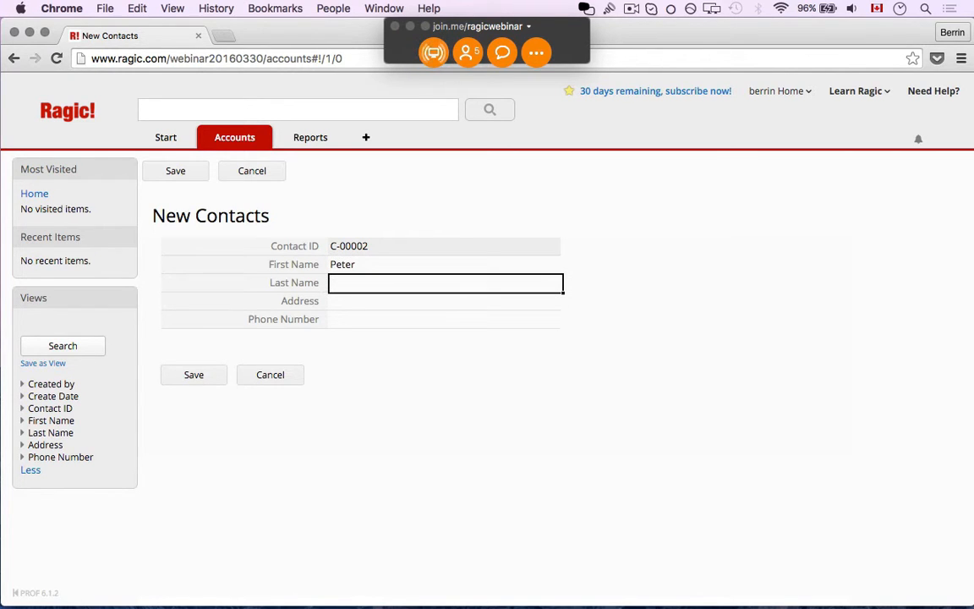
text(Parker)
key(Tab)
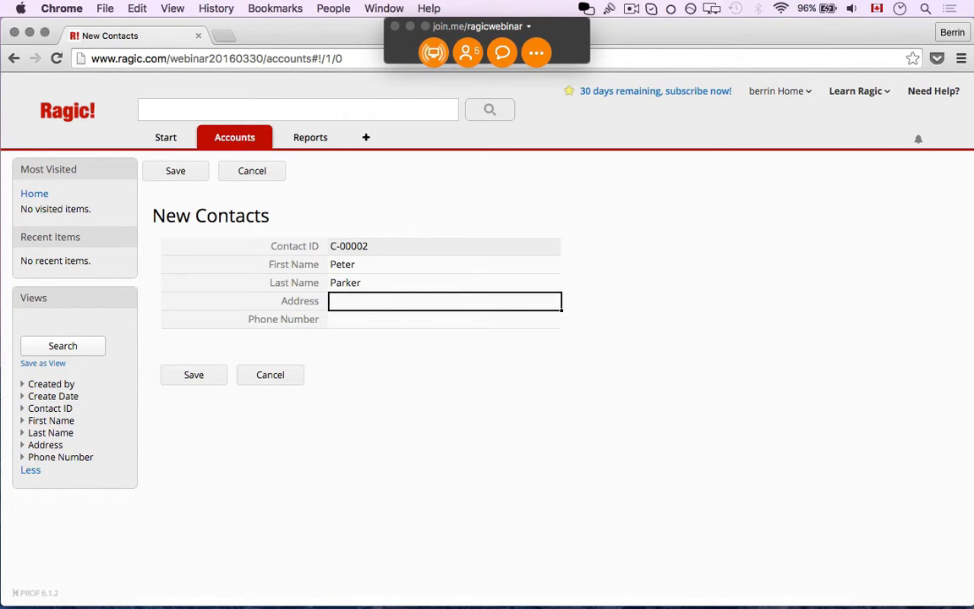
text(20 Ingram)
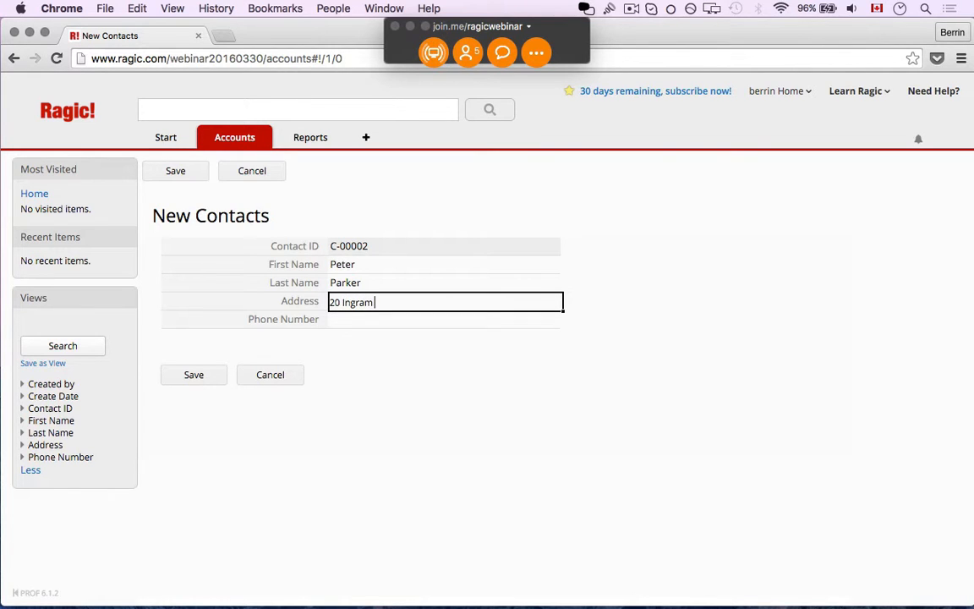
text( Street)
key(Tab)
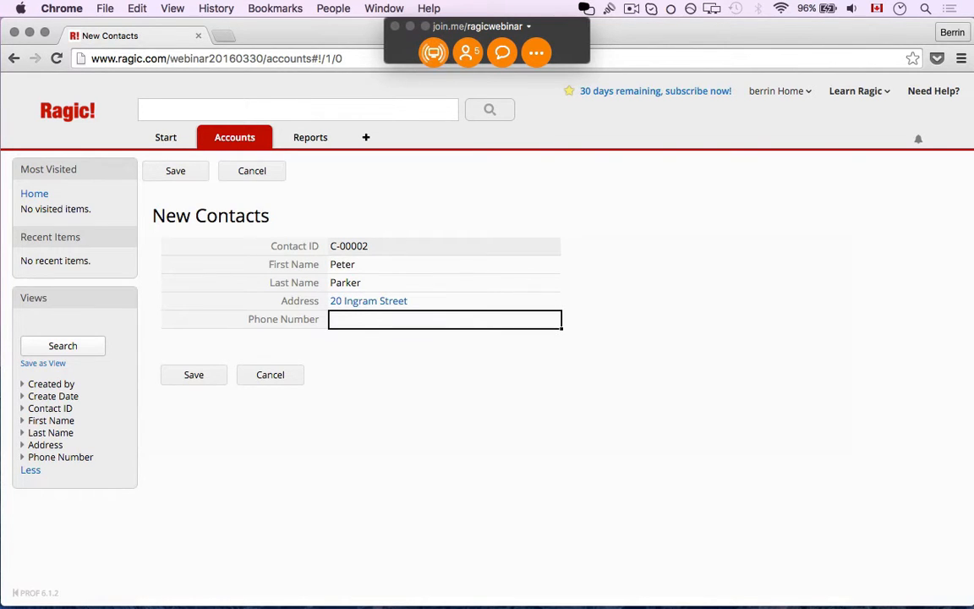
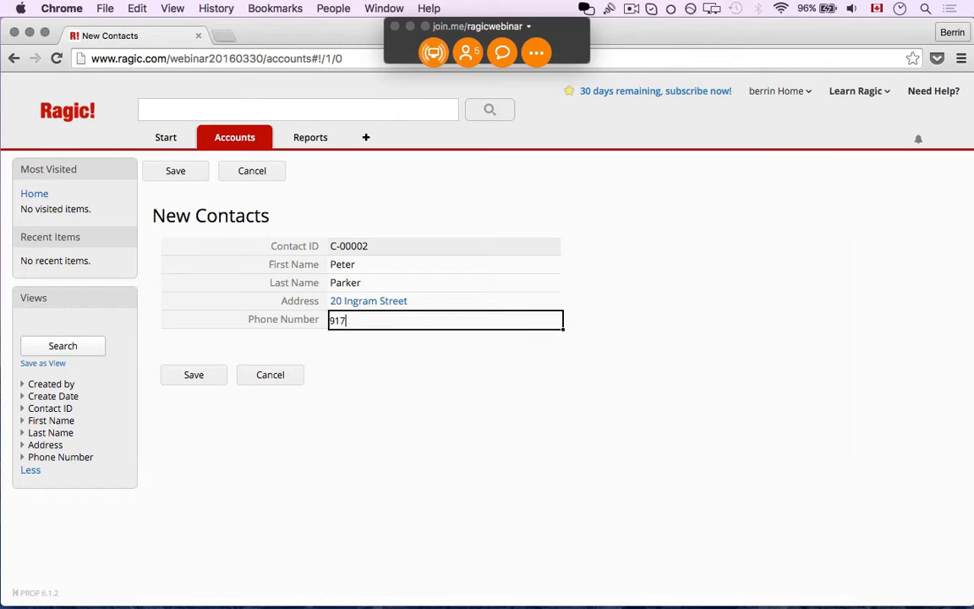
click(211, 374)
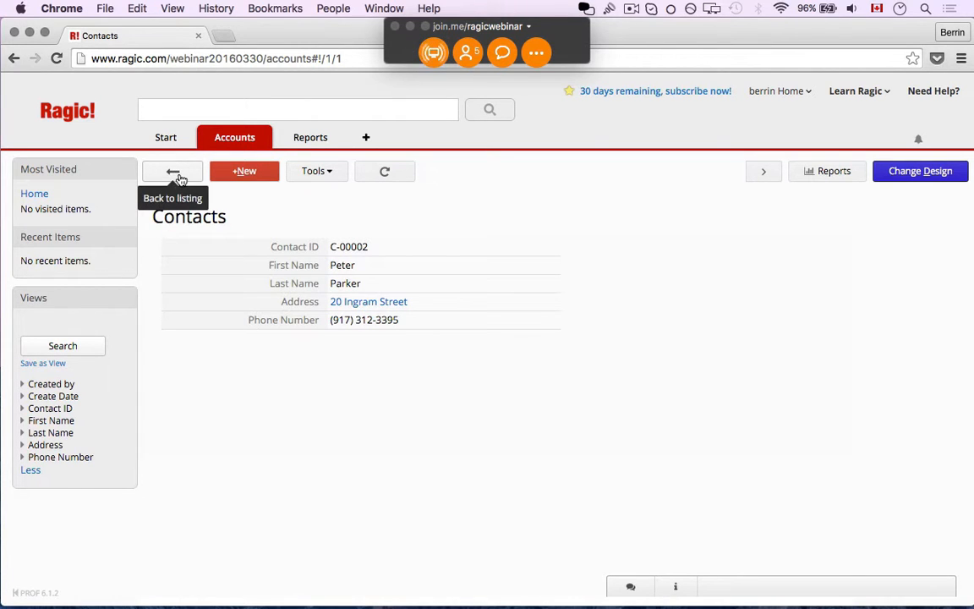
- Review the All Contacts list, open record C-00001, and switch the sheet to Design Mode
mouse_move(206, 128)
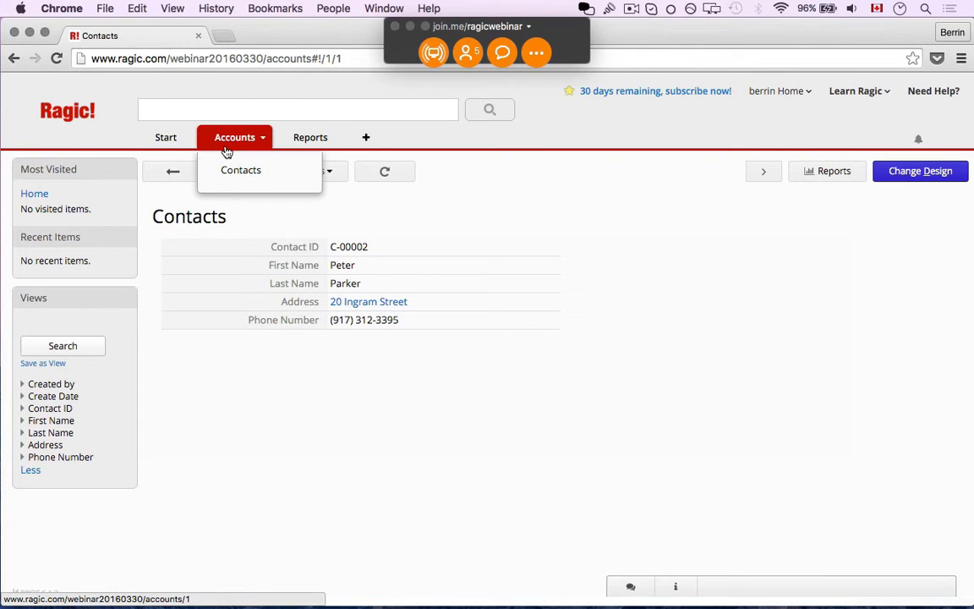
click(175, 172)
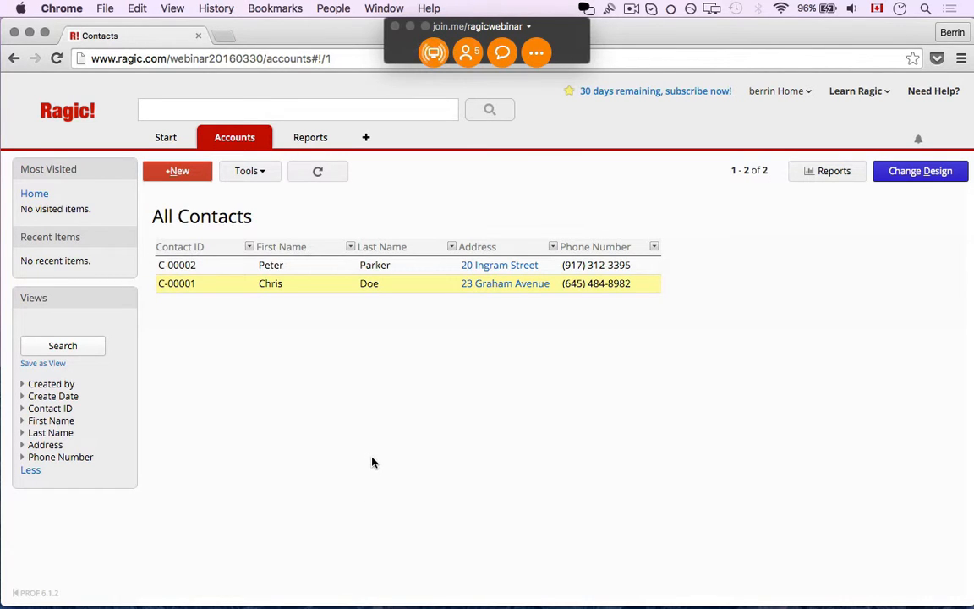
click(324, 285)
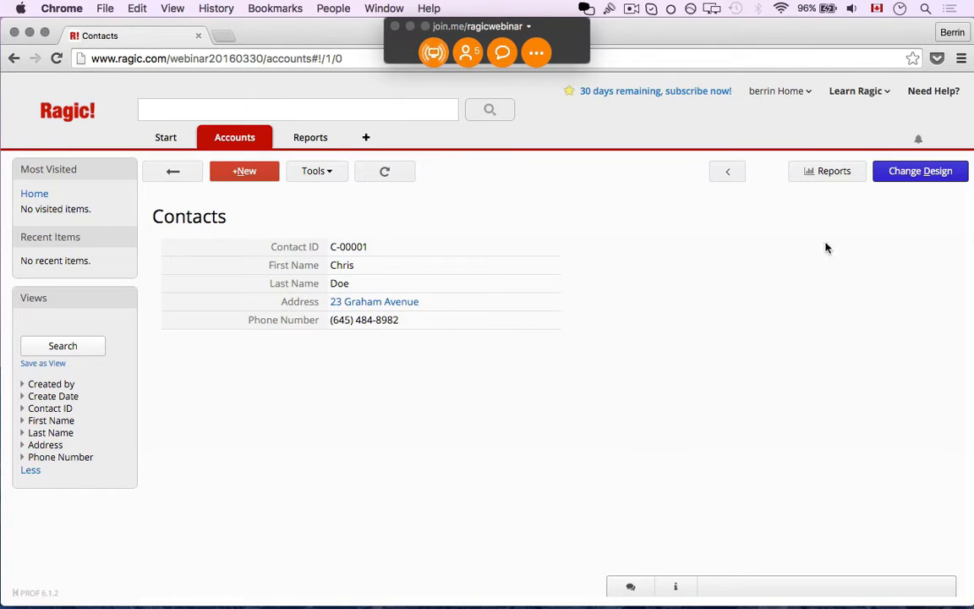
click(922, 174)
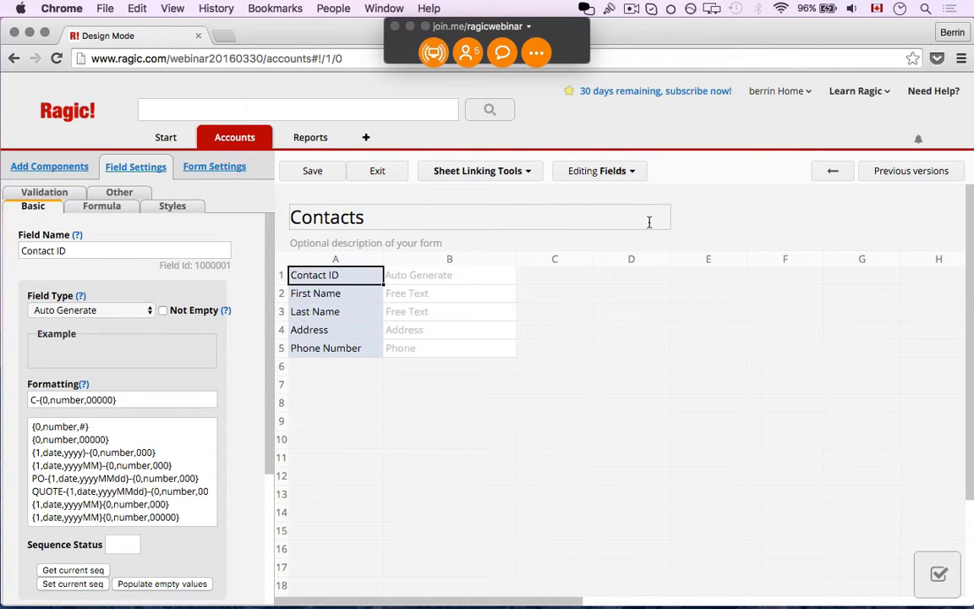
- Insert a blank row above Contact ID at the top of the Contacts form and list the addable components
right_click(301, 281)
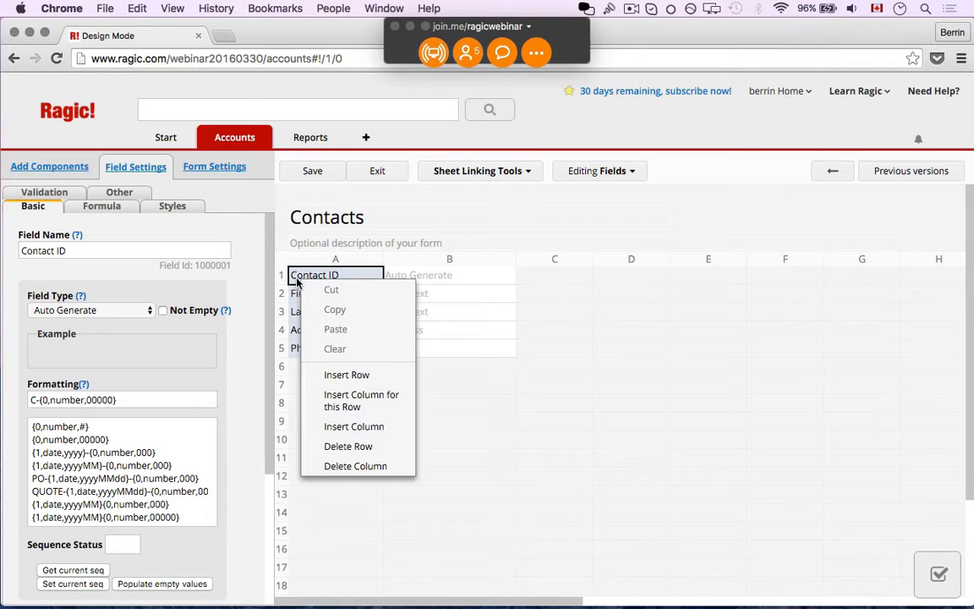
click(343, 382)
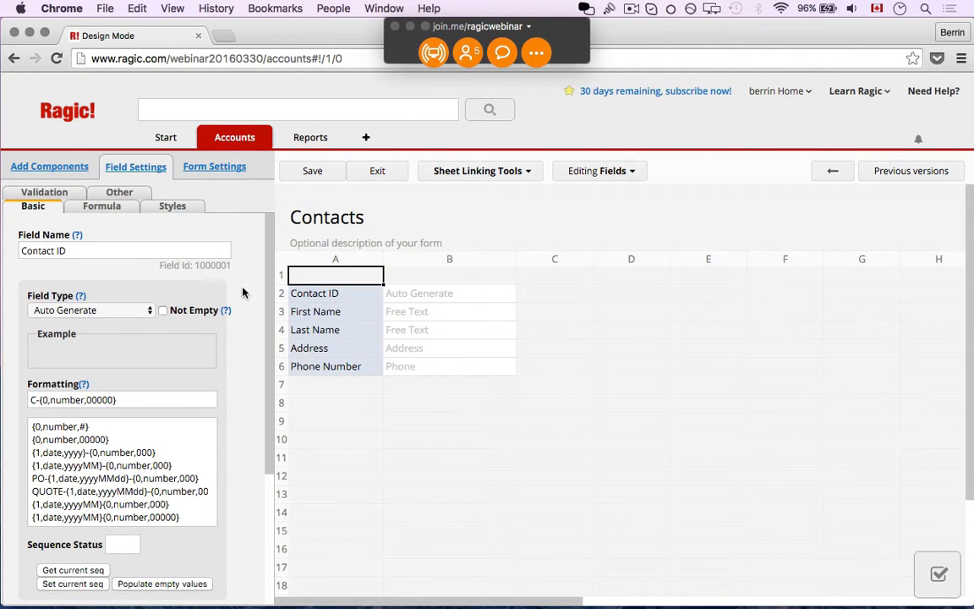
click(56, 171)
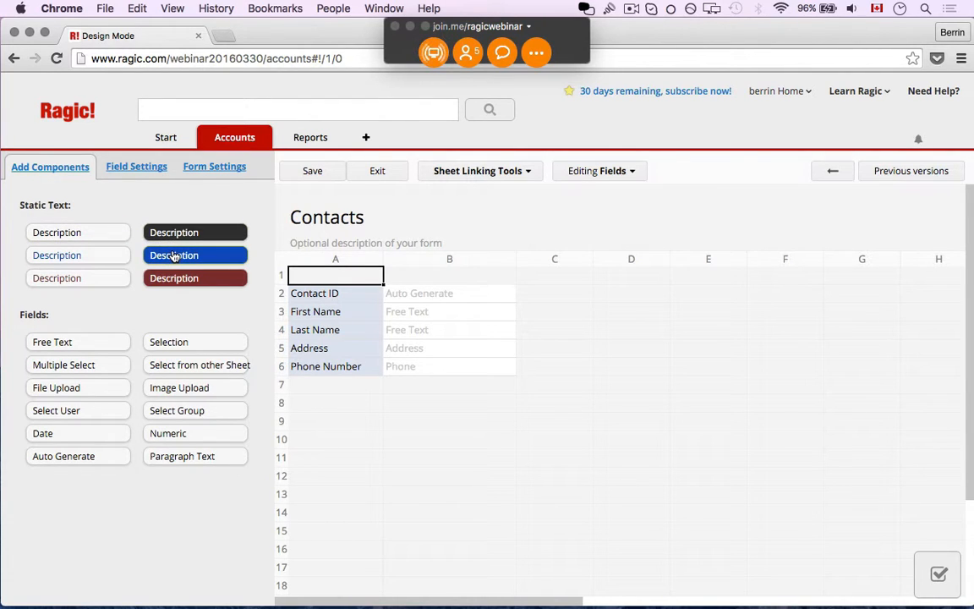
- Place a blue Description heading in row 1 reading 'Contact Details'
drag(173, 256, 339, 279)
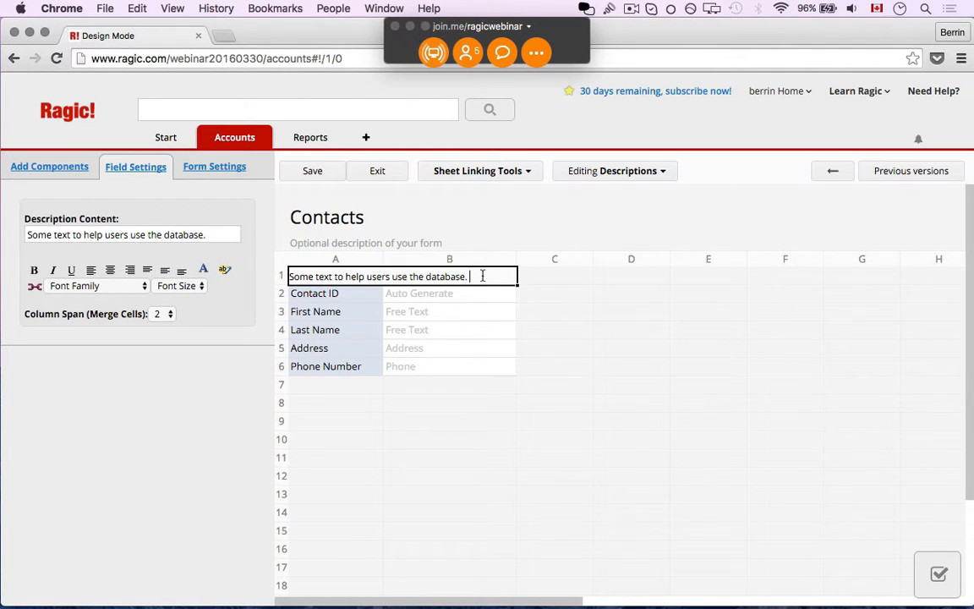
drag(500, 276, 278, 275)
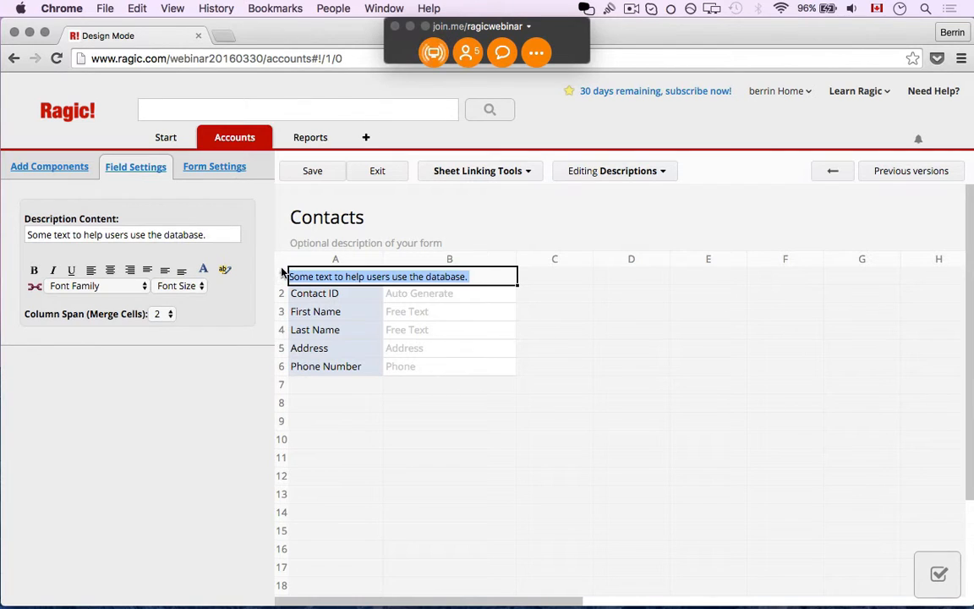
text(Contact Details)
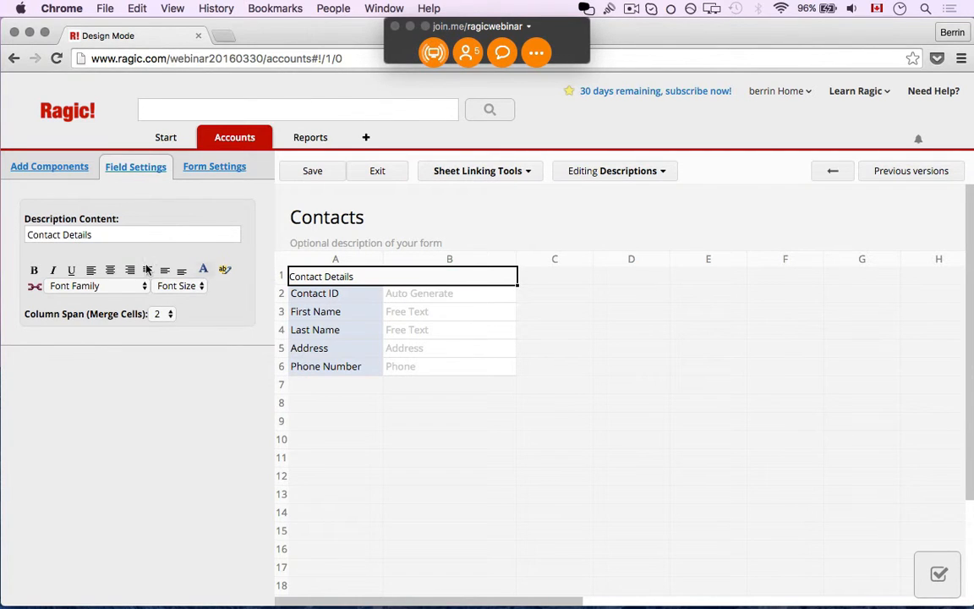
- Make the heading bold and centred with a 3366FF background, then save the design
click(34, 270)
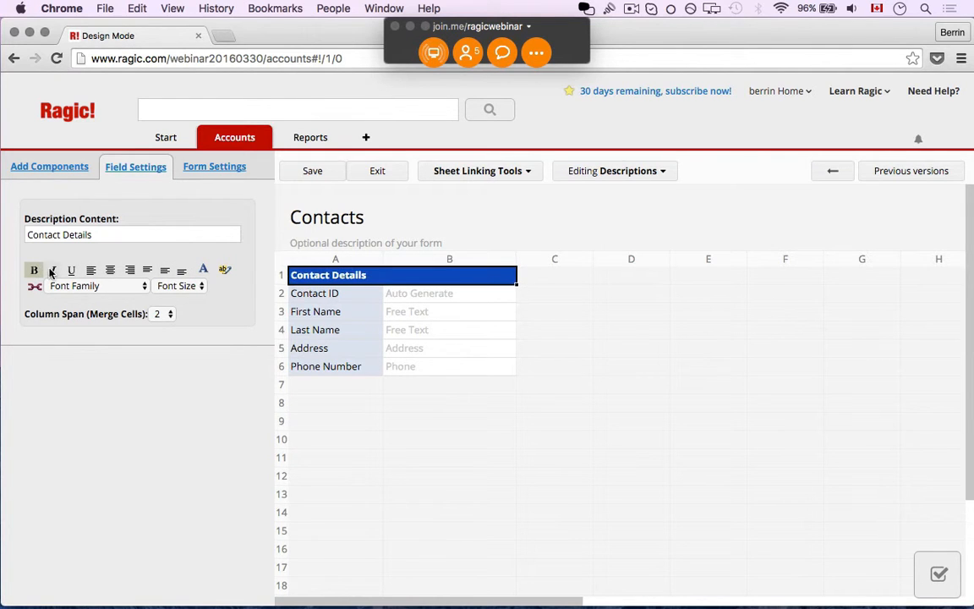
click(112, 271)
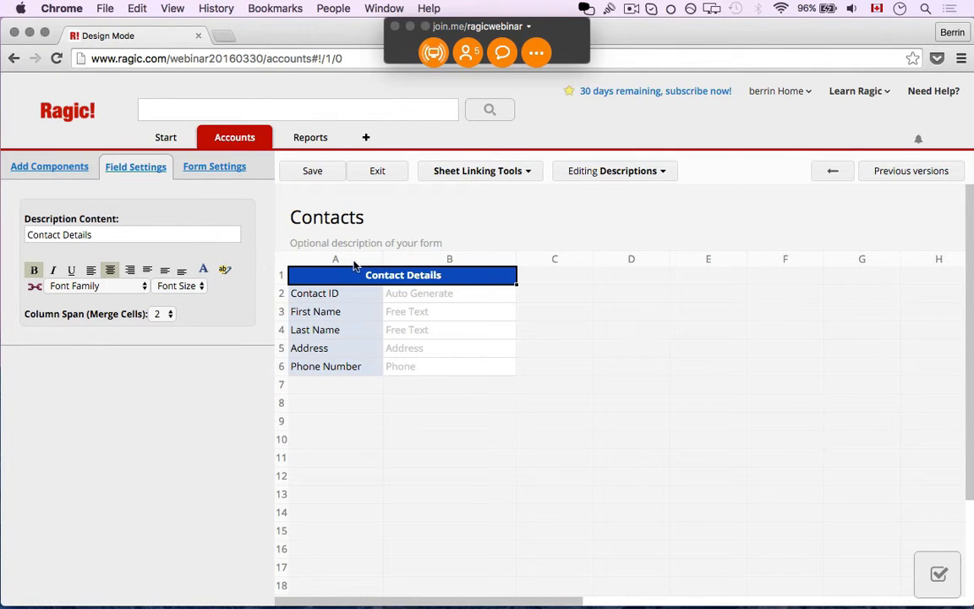
click(225, 269)
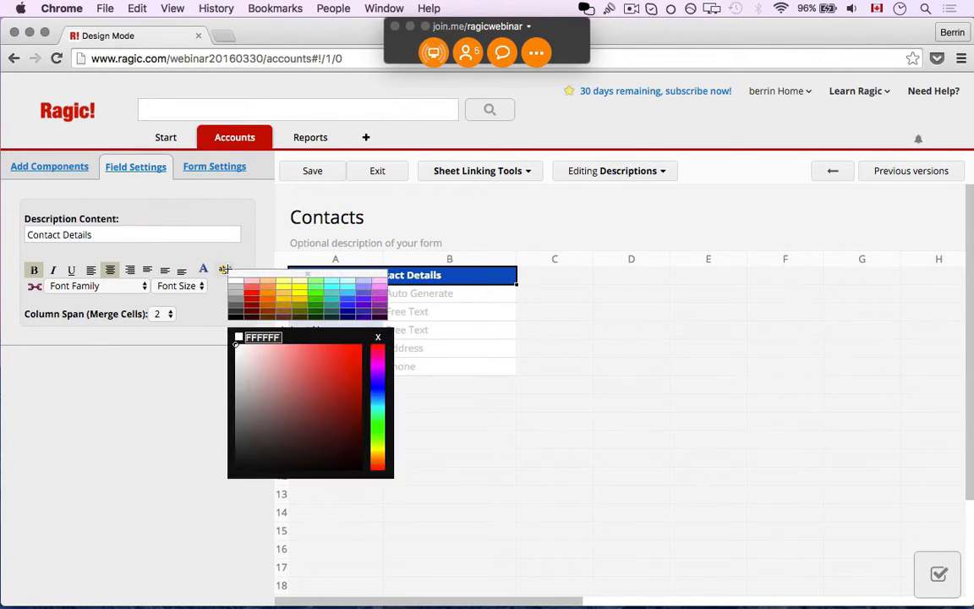
click(346, 298)
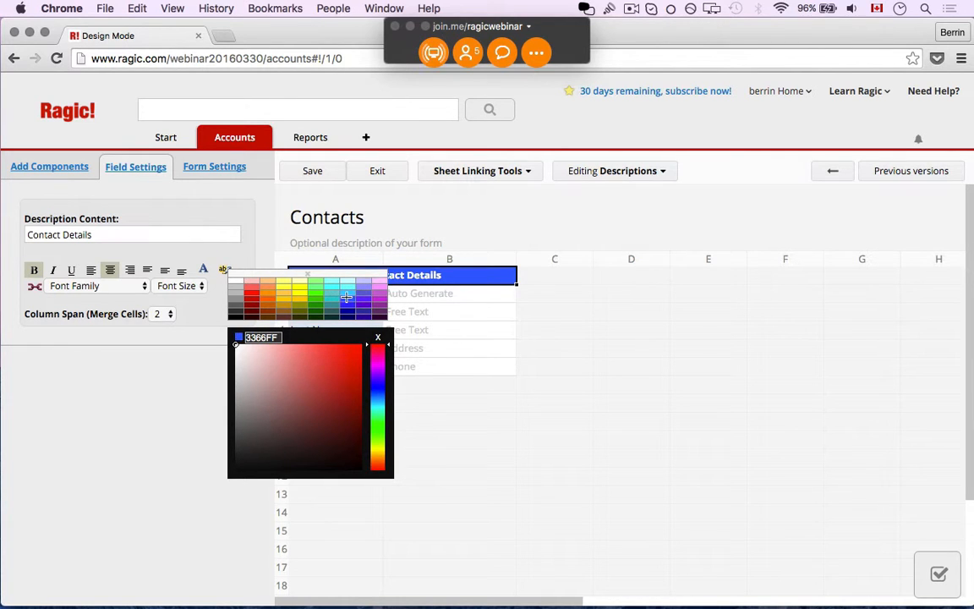
click(322, 170)
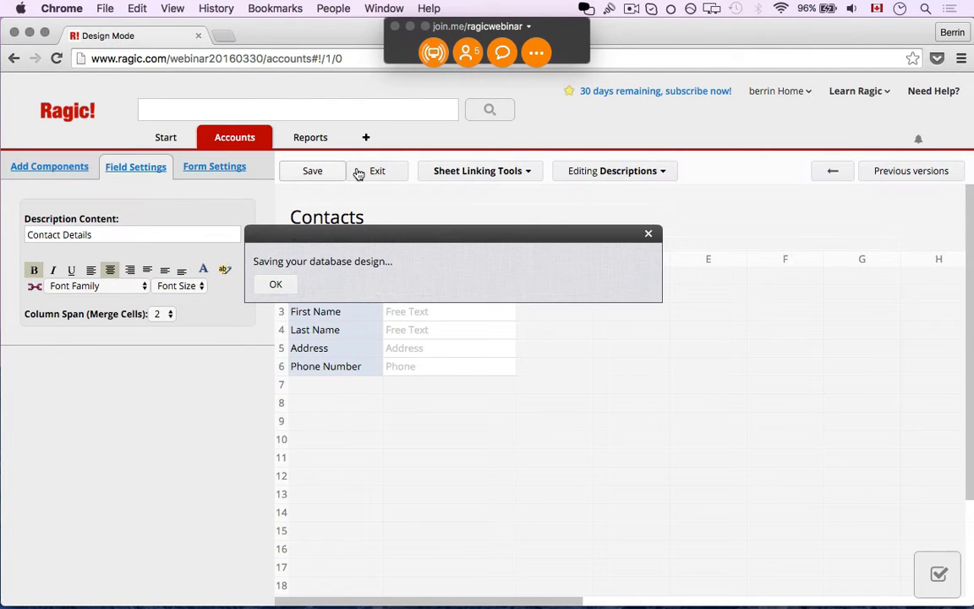
- Exit design mode, view the second contact, then open the first contact's record from All Contacts
click(369, 171)
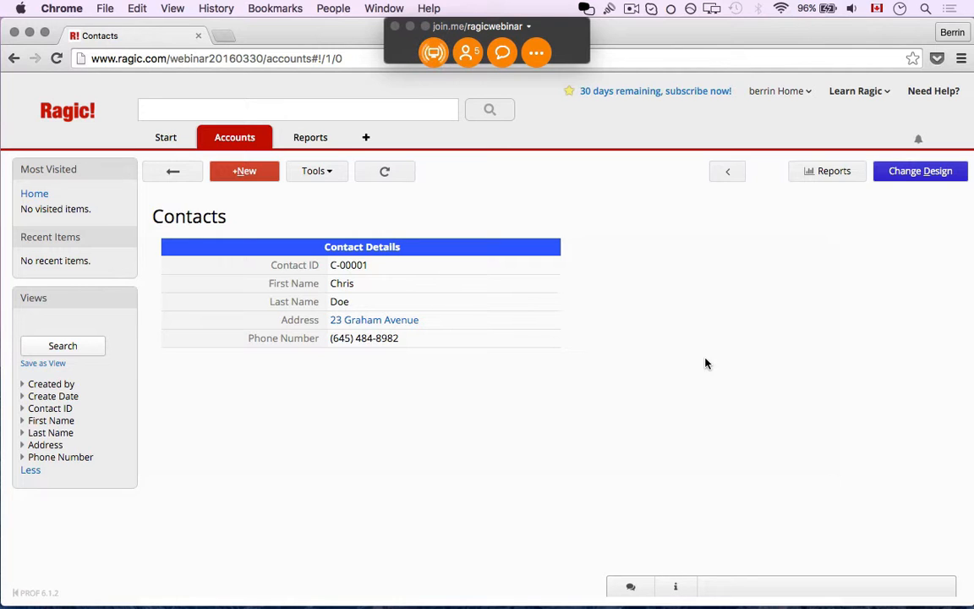
click(181, 178)
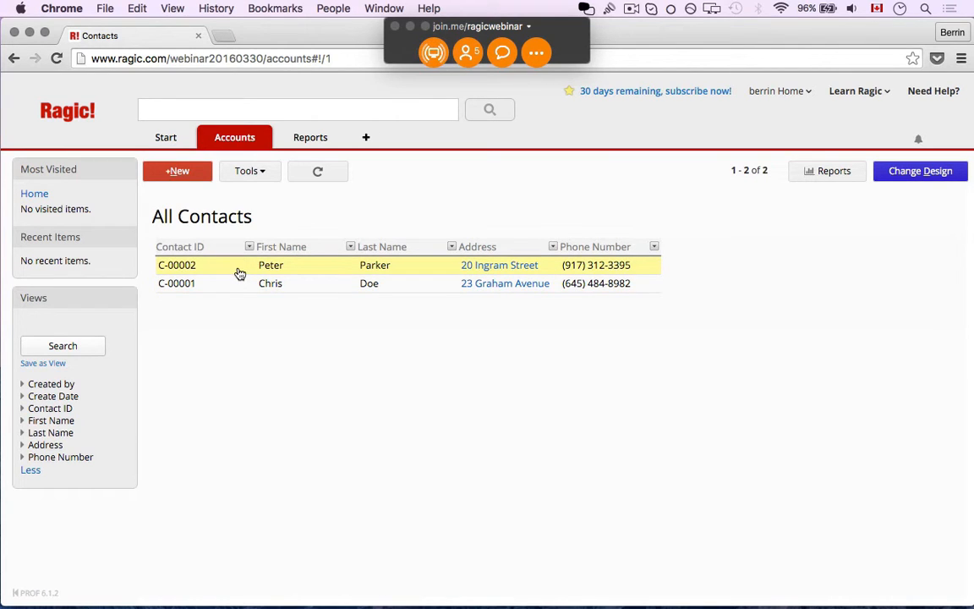
click(239, 273)
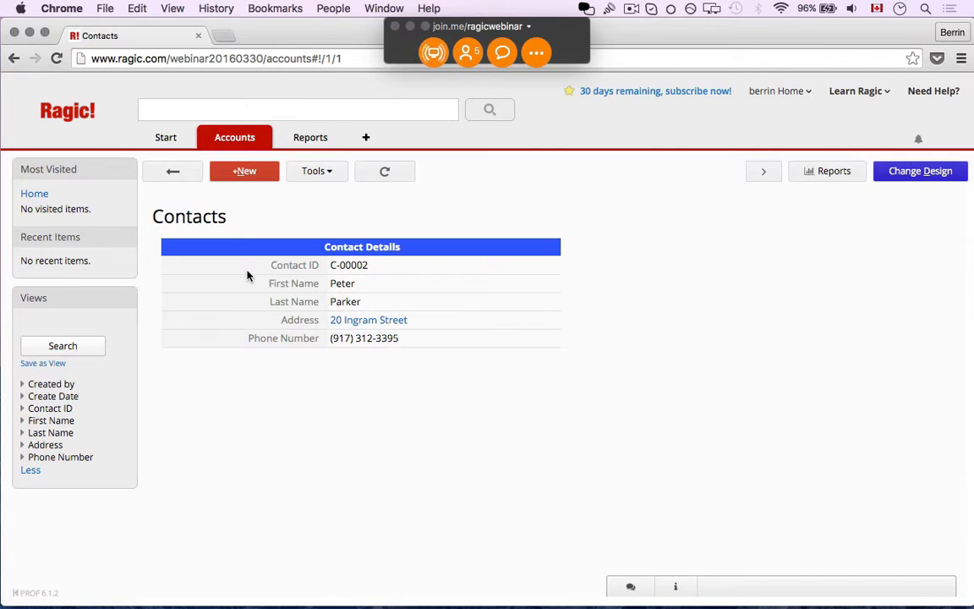
click(173, 172)
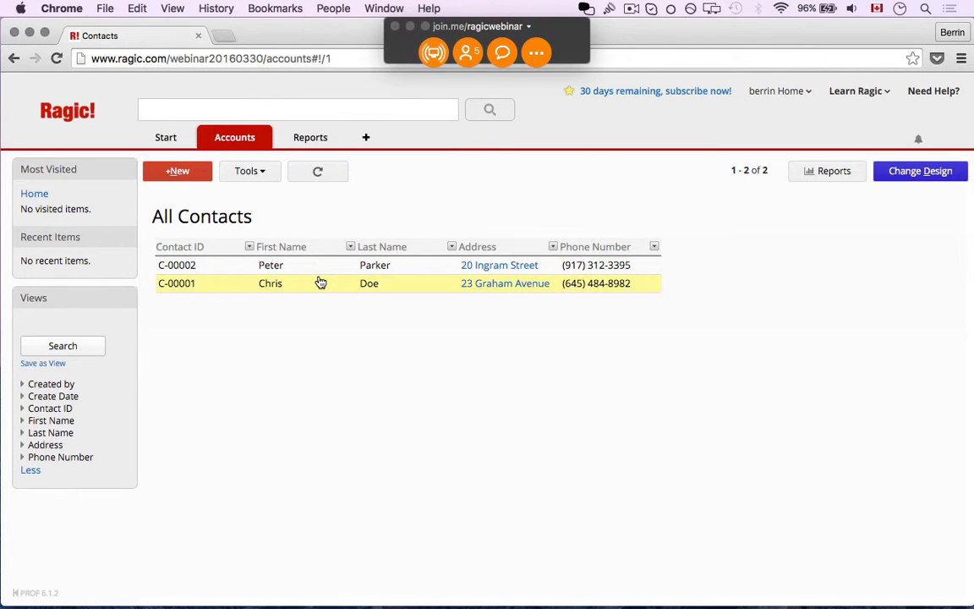
click(321, 282)
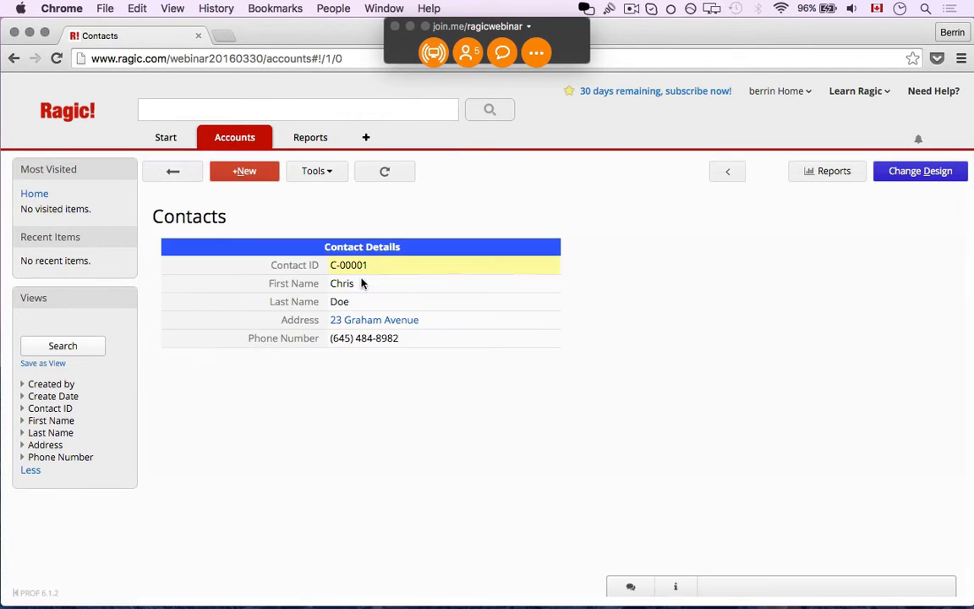
- In Change Design, add a 'Date of Contact' field of type Date in cell A8
click(907, 172)
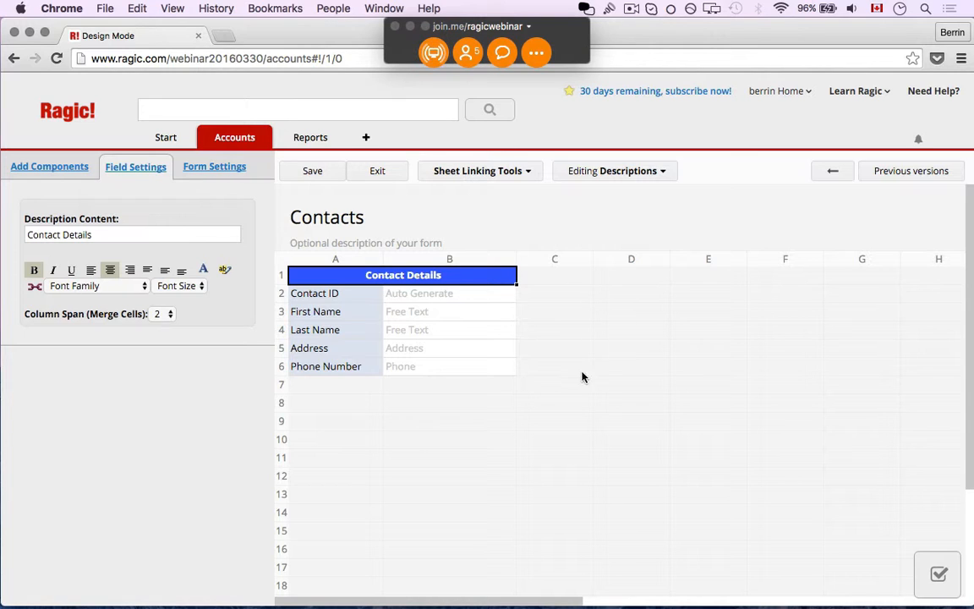
click(366, 407)
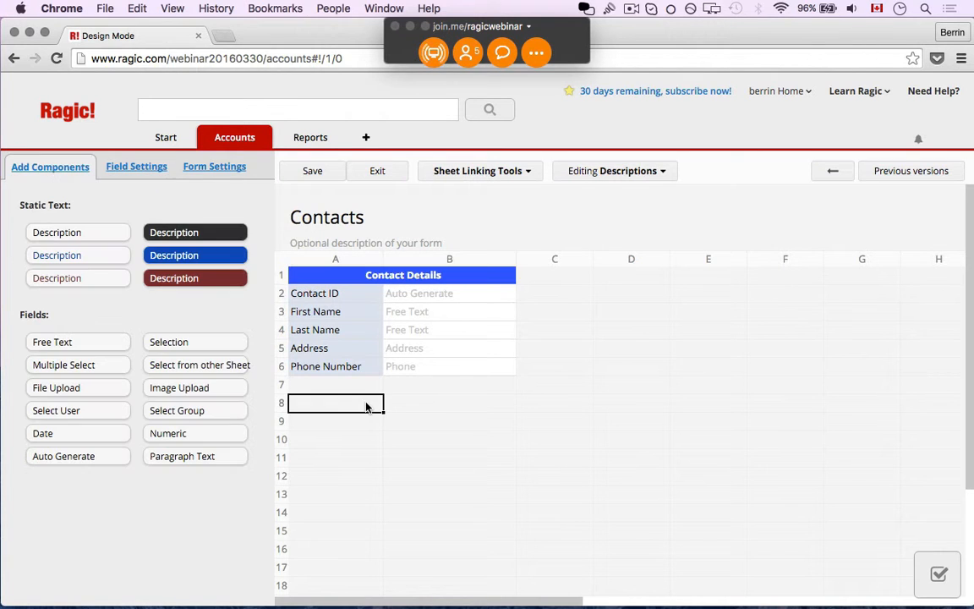
click(61, 342)
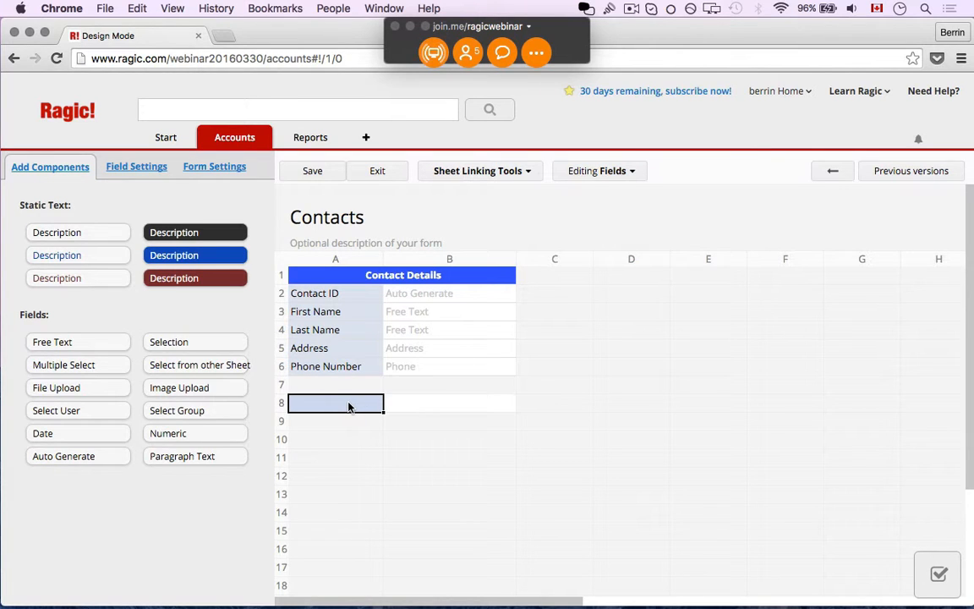
text(Dat)
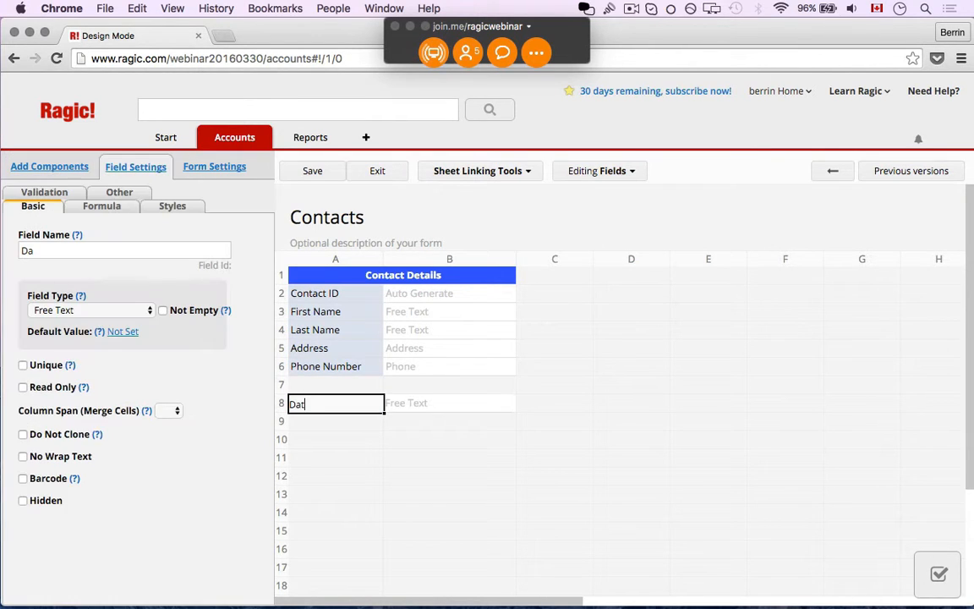
text(e of Cam)
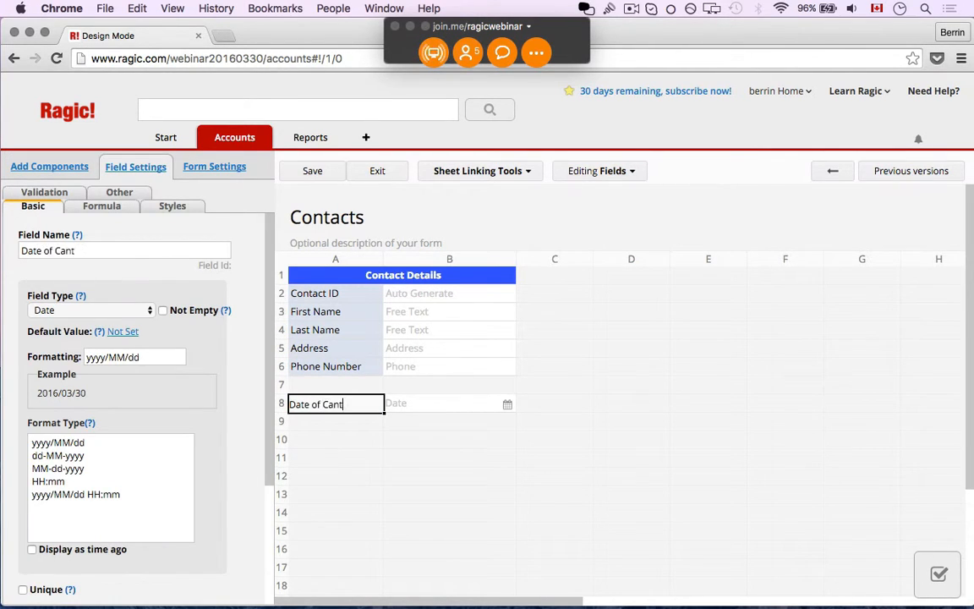
key(BackSpace)
key(BackSpace)
text(ontact)
click(396, 425)
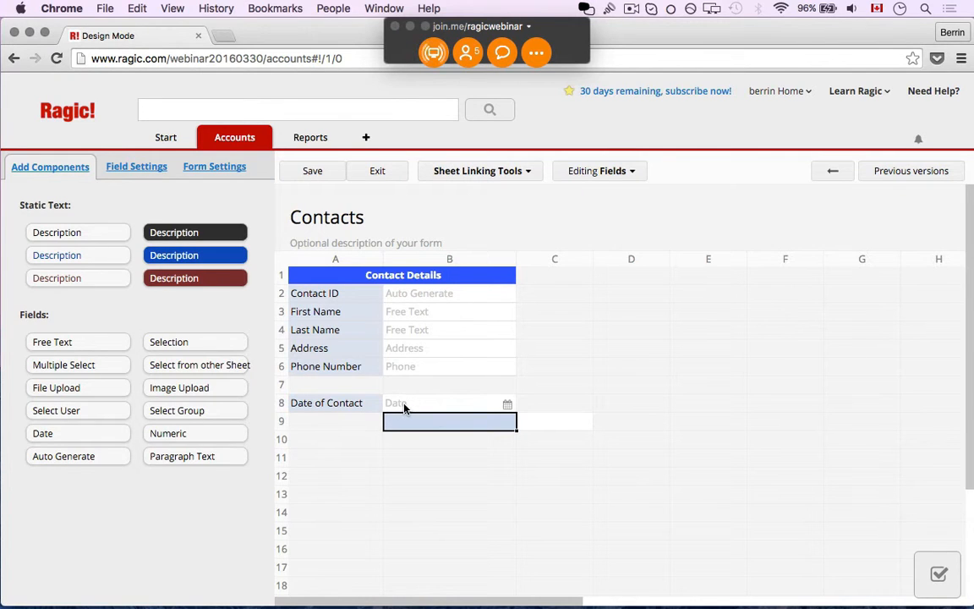
- Add a 'Contact Type' field in B8 and a 'Details' field in C8 beside Date of Contact
click(404, 409)
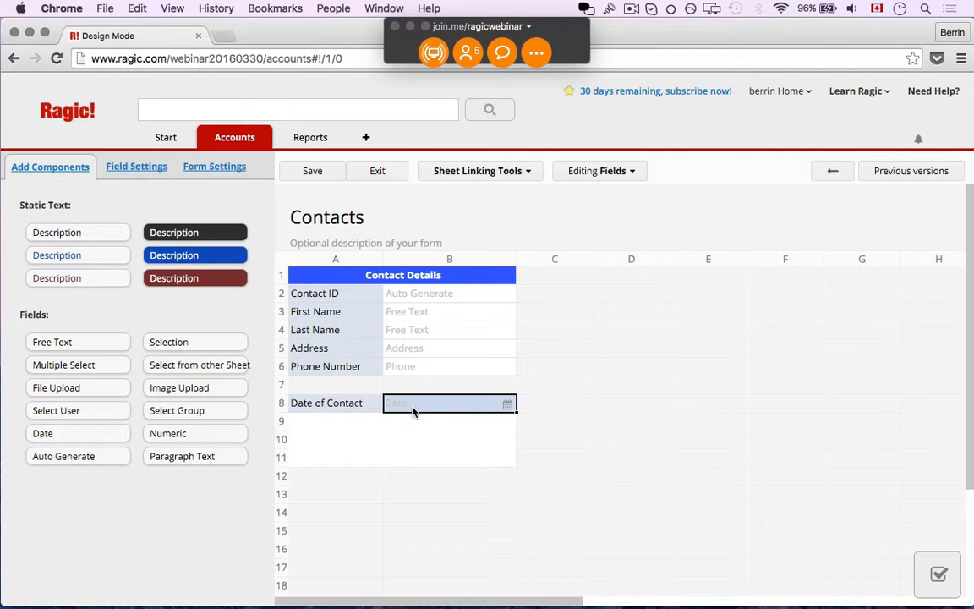
text(C)
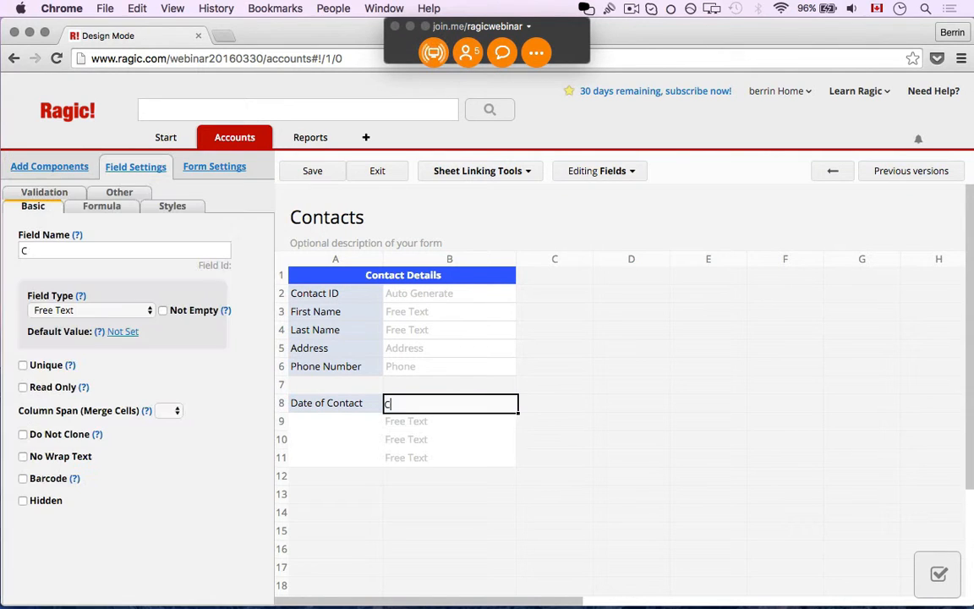
text(ontact Type)
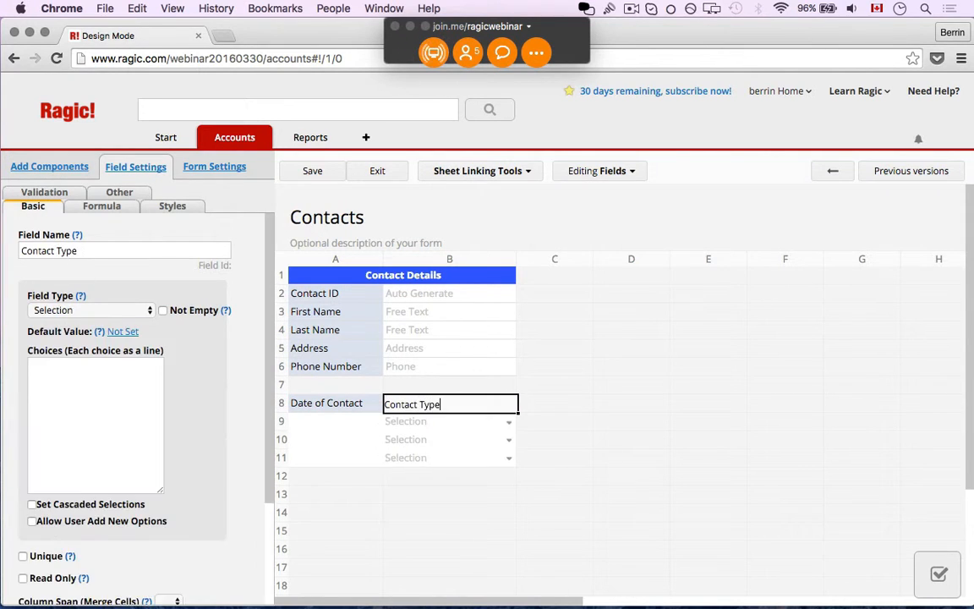
click(428, 479)
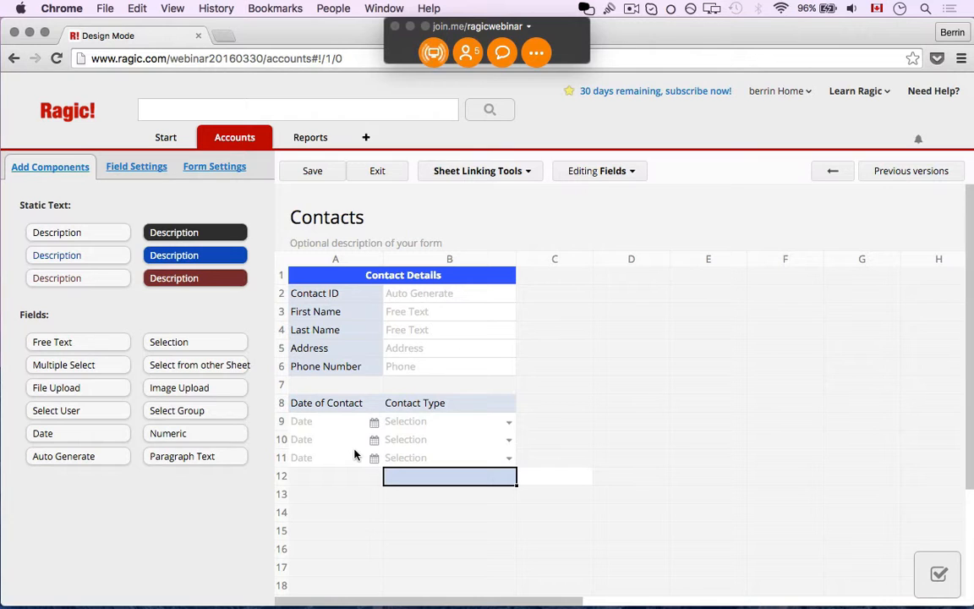
click(339, 406)
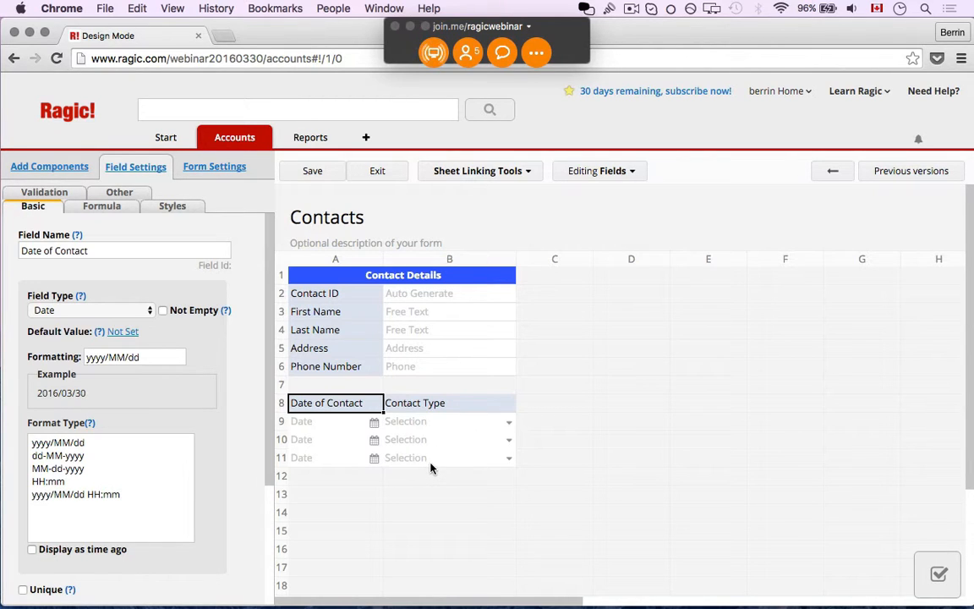
click(539, 407)
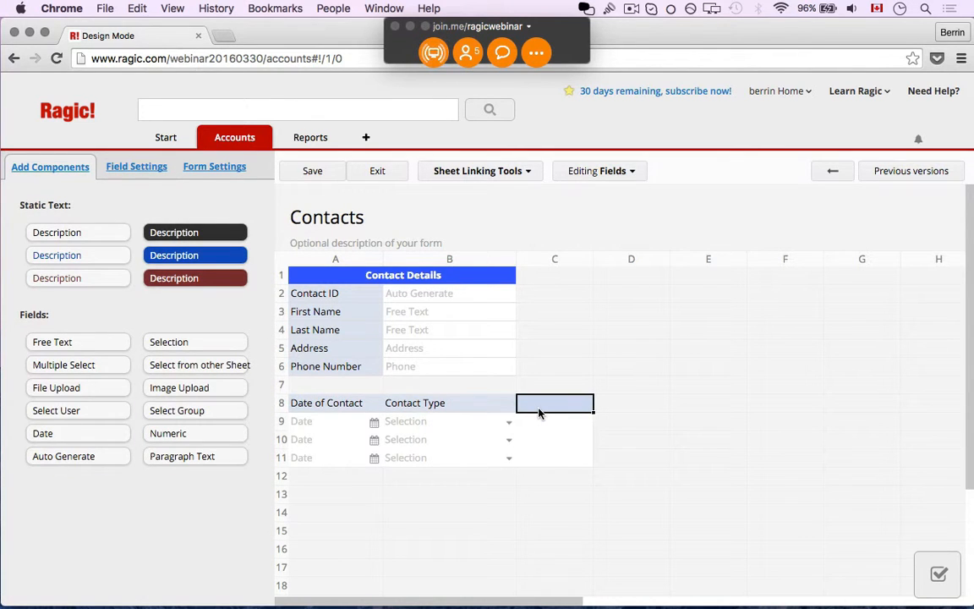
text(Details)
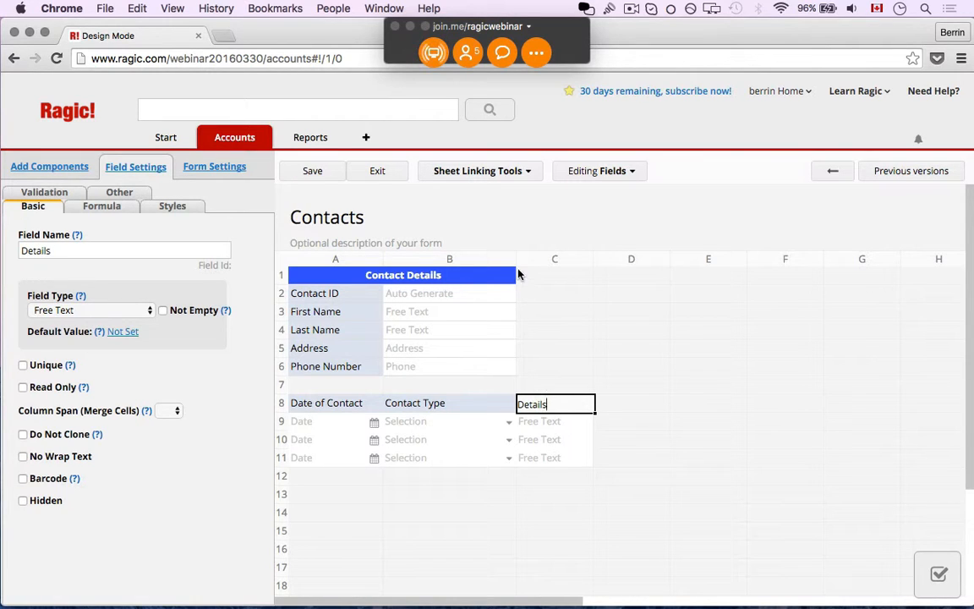
click(422, 405)
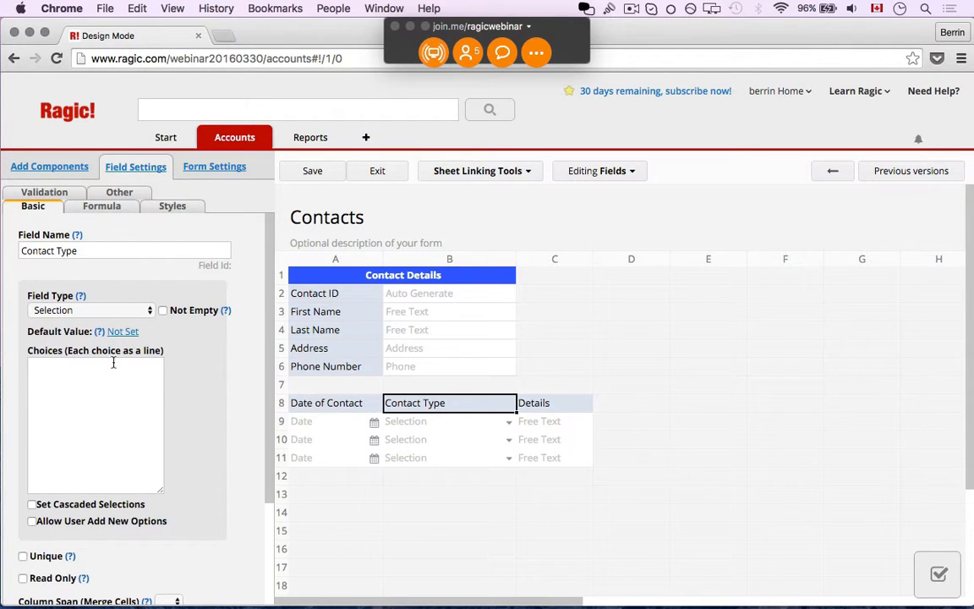
- Set Contact Type's field type to Selection and begin entering its choices
click(119, 311)
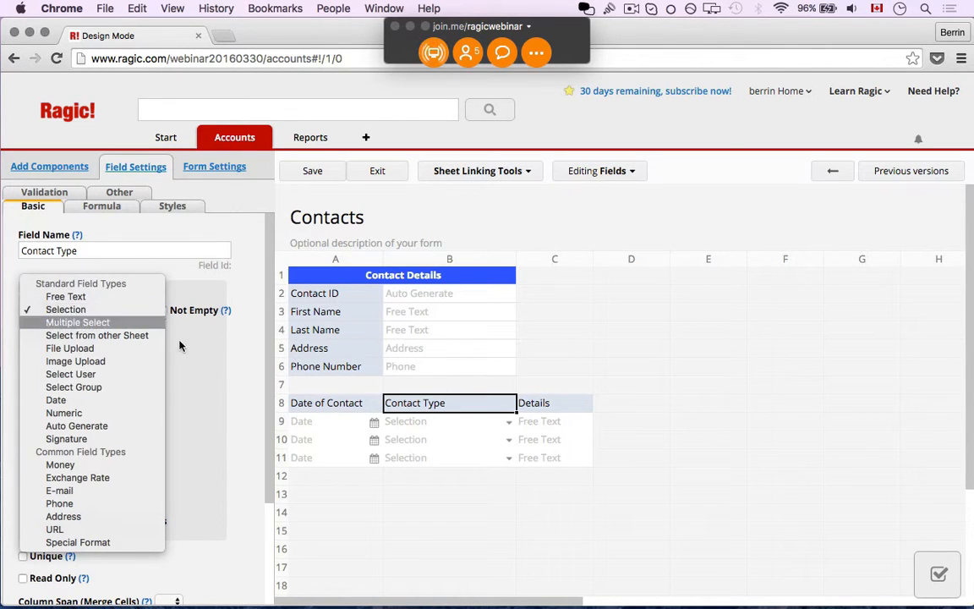
click(217, 377)
click(72, 413)
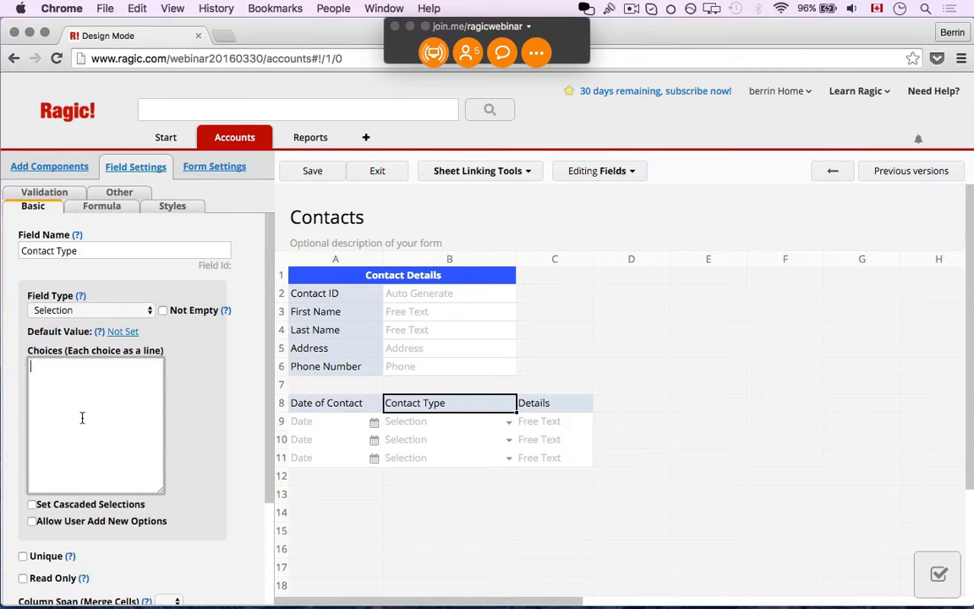
- Enter choices Phone Call, E-mail, Meeting (1:1), Conference Call, Office Visit, then save and exit design
click(82, 418)
text(Phone Call)
key(Return)
text(E-mail)
key(Return)
text(Meeting)
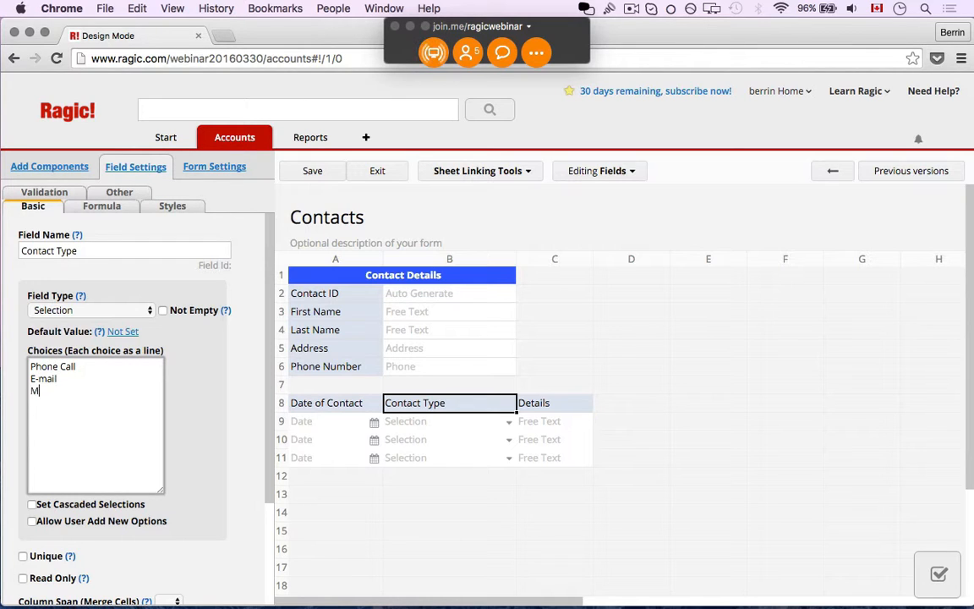
key(Return)
key(BackSpace)
text((1:1))
key(Return)
text(Conference Call)
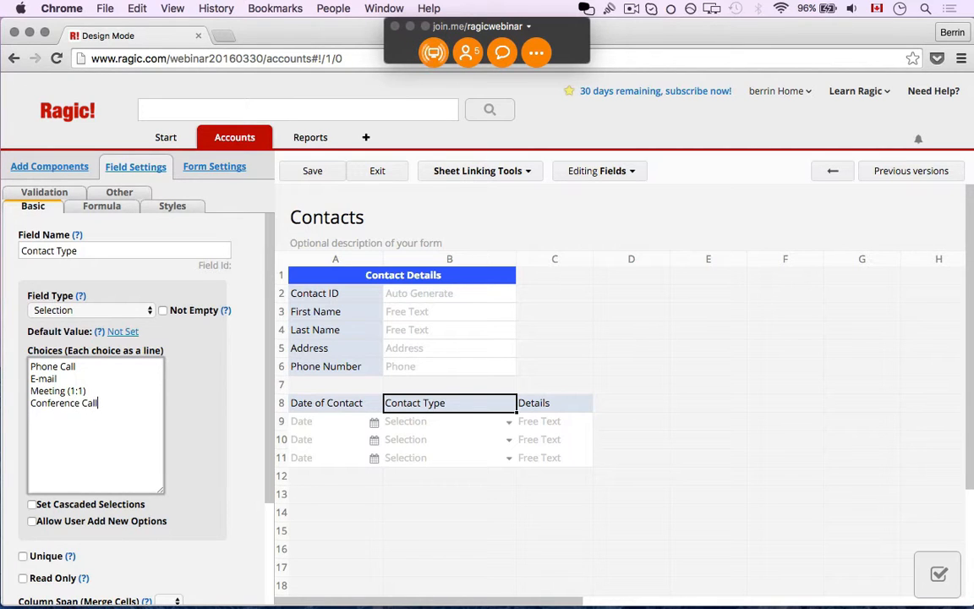
key(Return)
text(Office Visit)
click(311, 174)
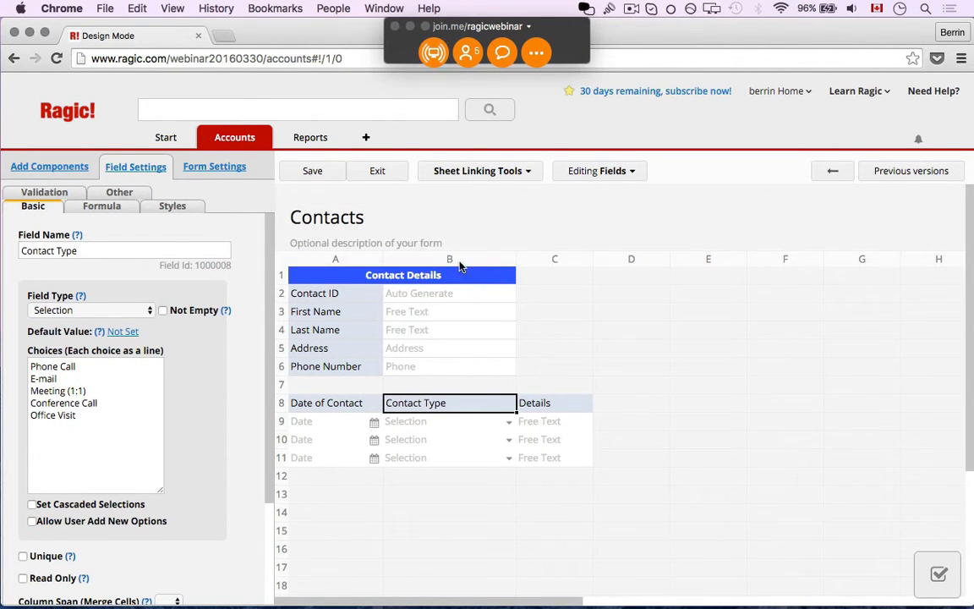
click(386, 177)
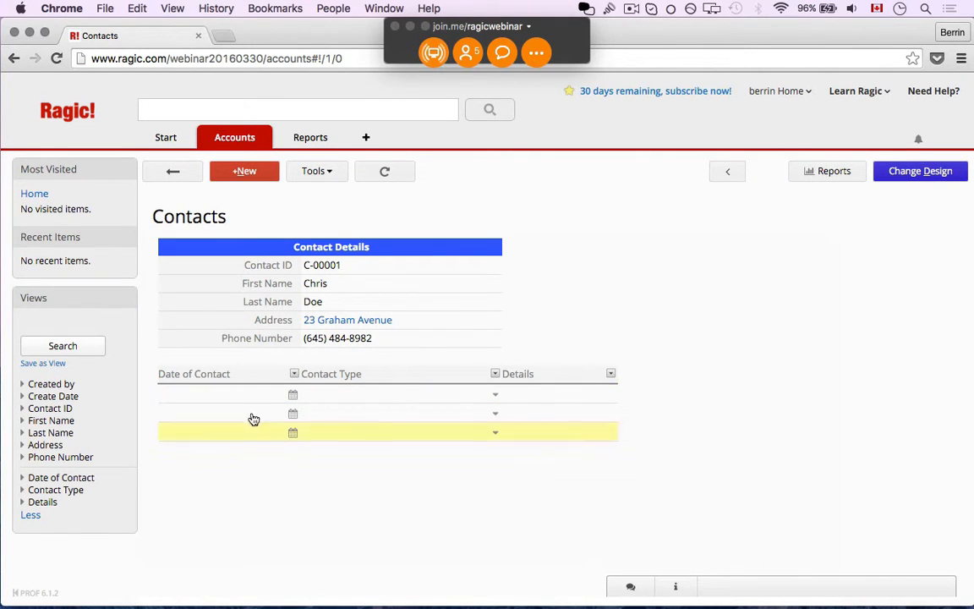
- Log a March 1 Phone Call entry with details 'First cold call'
click(292, 395)
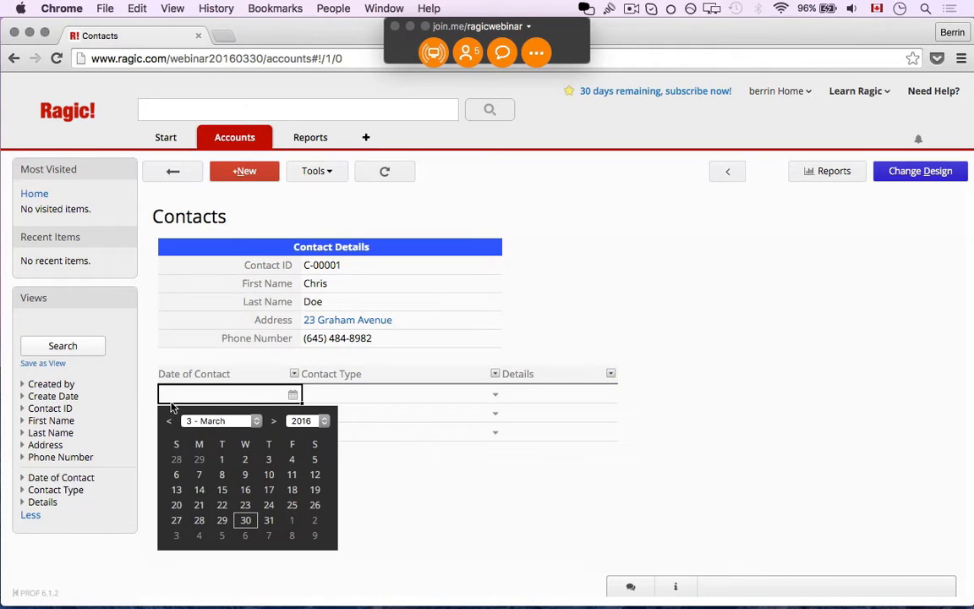
click(219, 460)
click(367, 404)
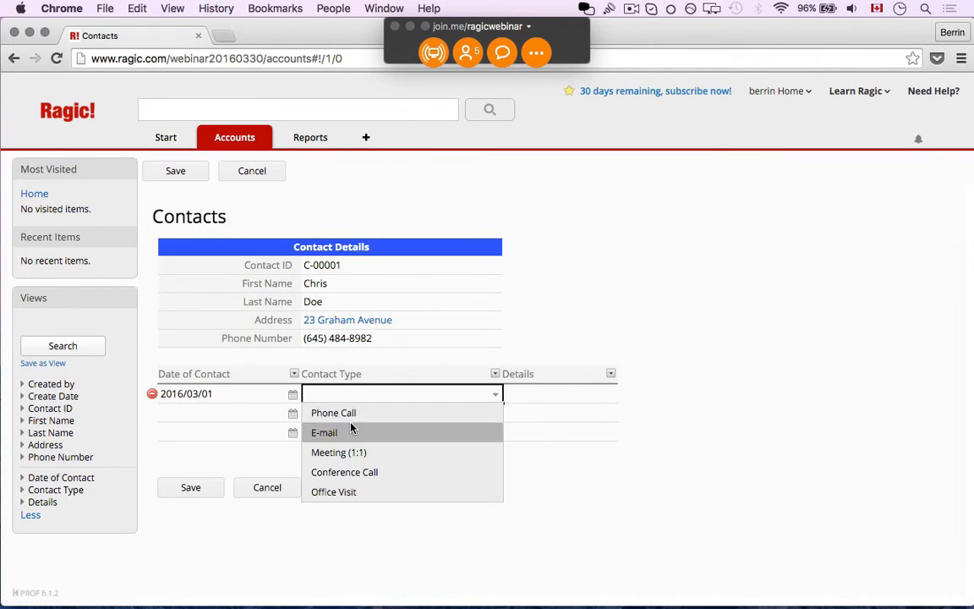
click(355, 412)
click(517, 393)
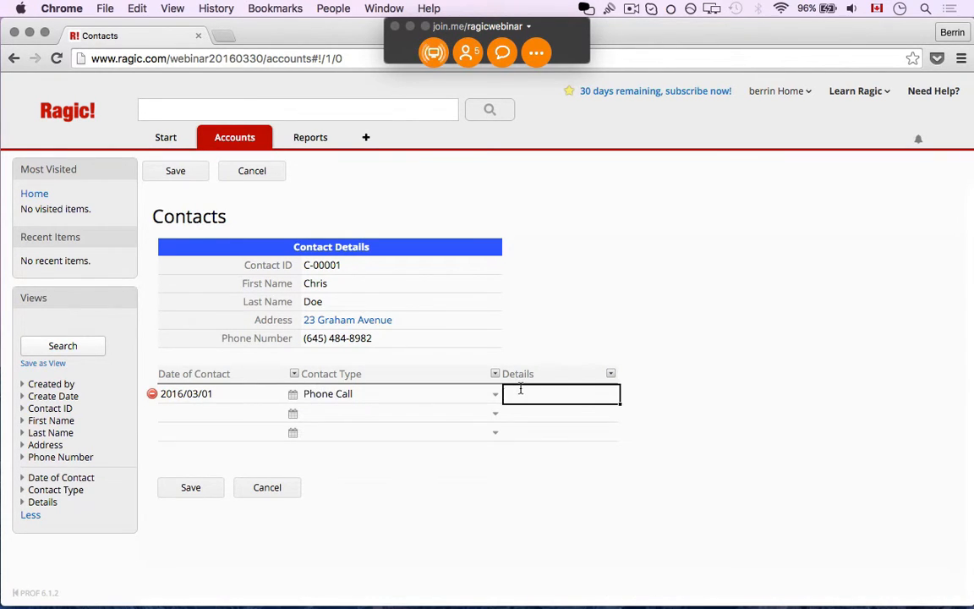
text(First cold call)
- Log a March 3 Phone Call entry with details 'Product details needed'
click(240, 410)
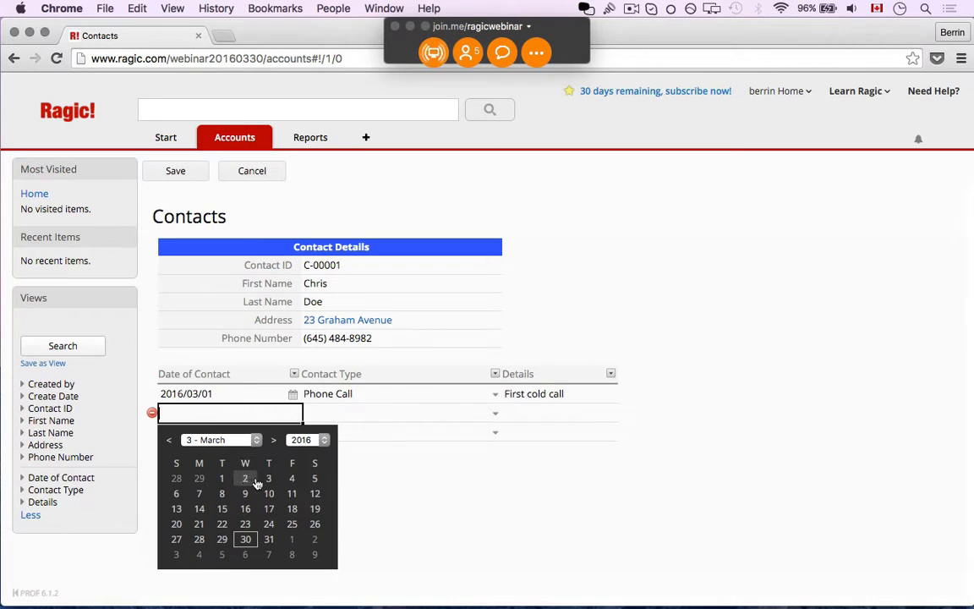
click(266, 481)
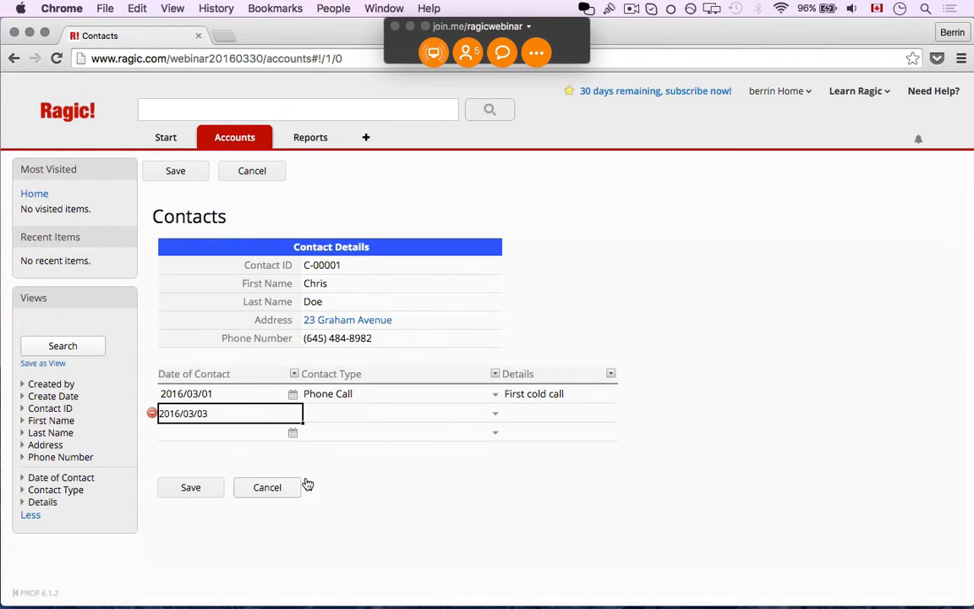
click(383, 414)
click(378, 432)
click(556, 405)
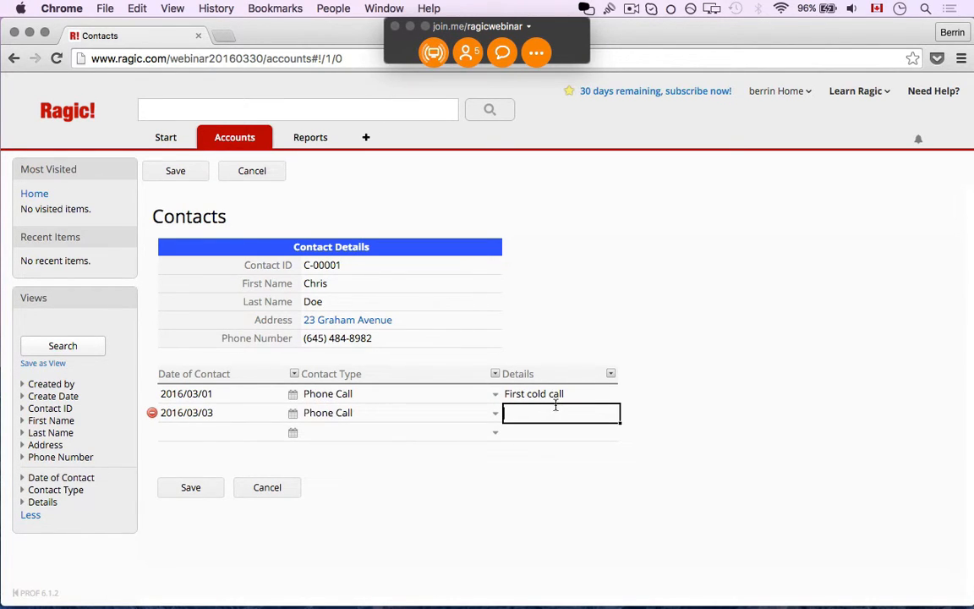
text(Product details needed)
- Log a March 7 E-mail entry 'Sent quote', save the record, and return to All Contacts
click(292, 432)
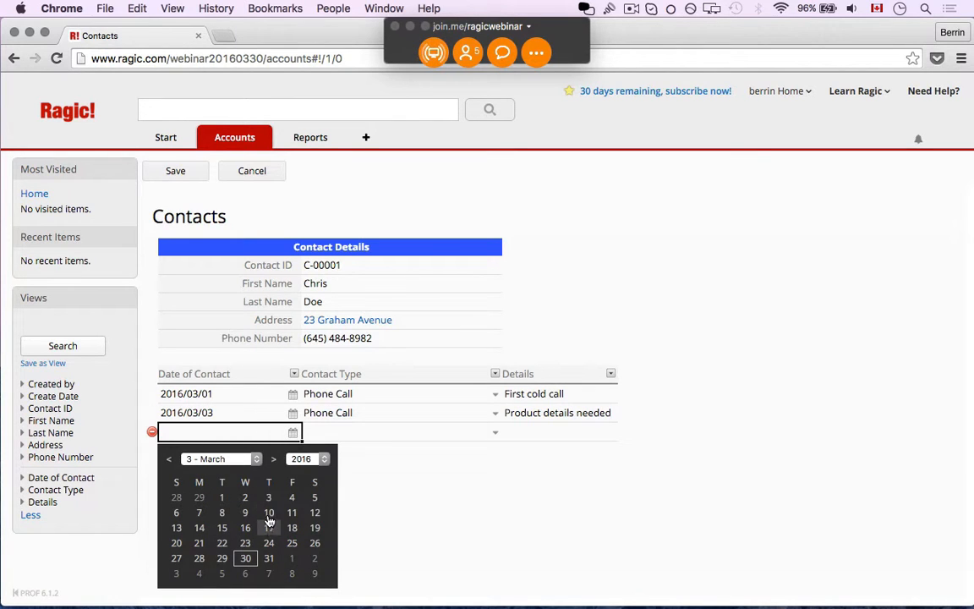
click(199, 516)
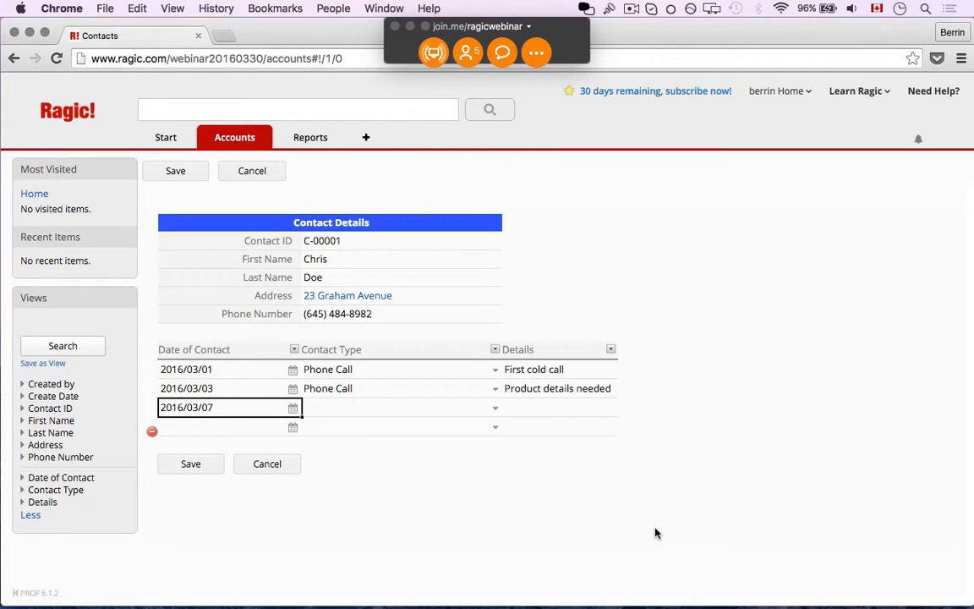
click(495, 407)
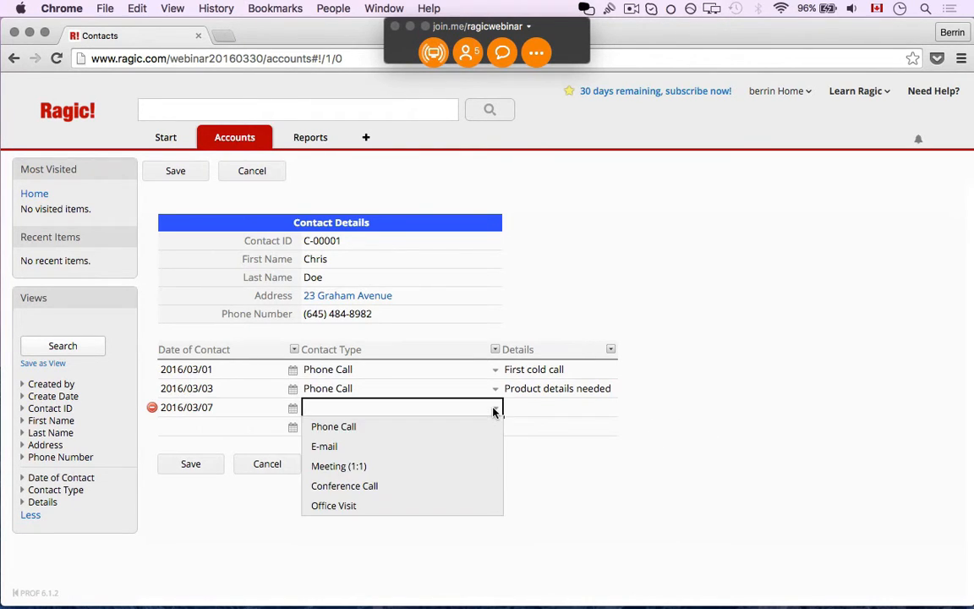
click(474, 447)
click(551, 407)
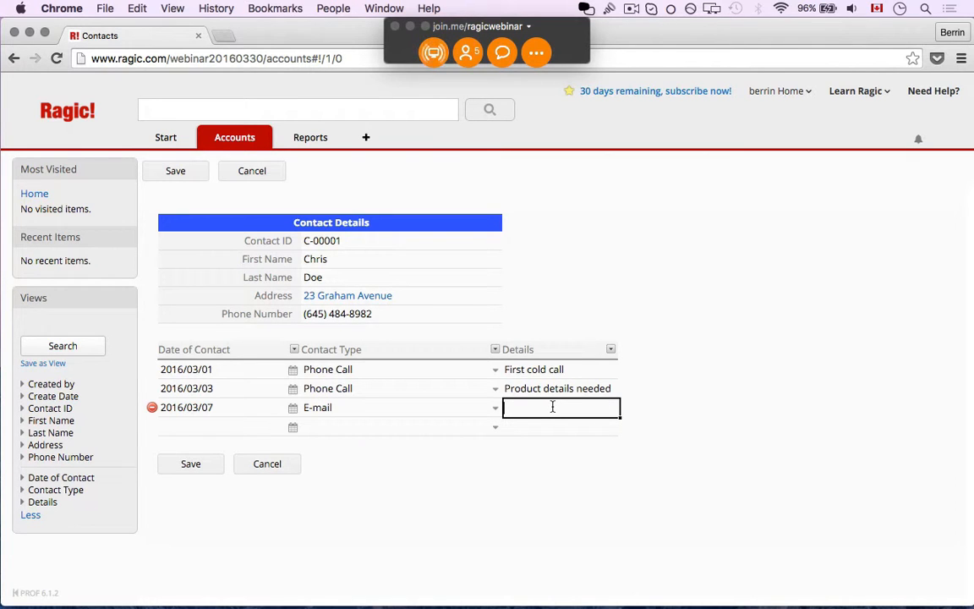
text(Sent quote)
click(208, 467)
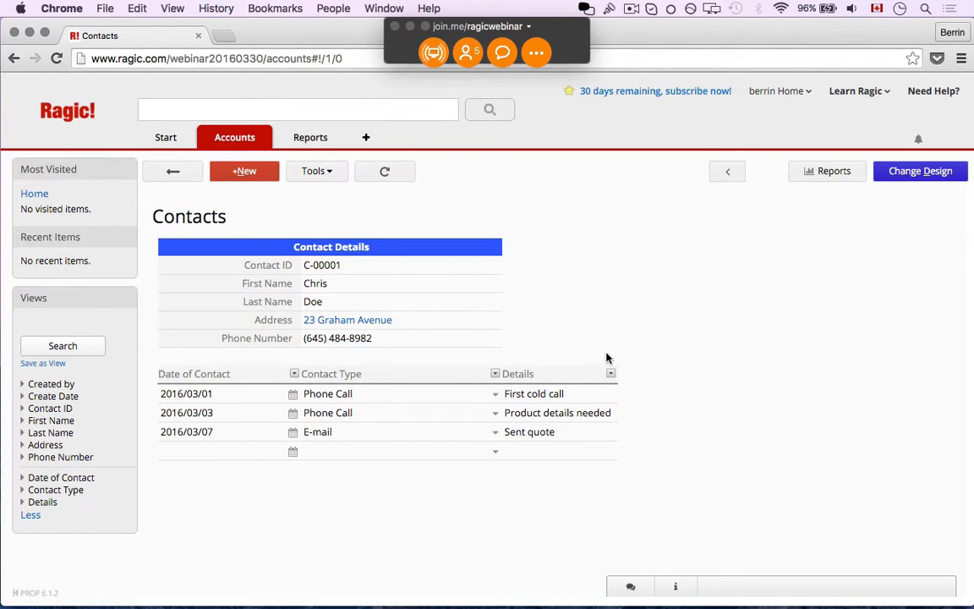
click(187, 172)
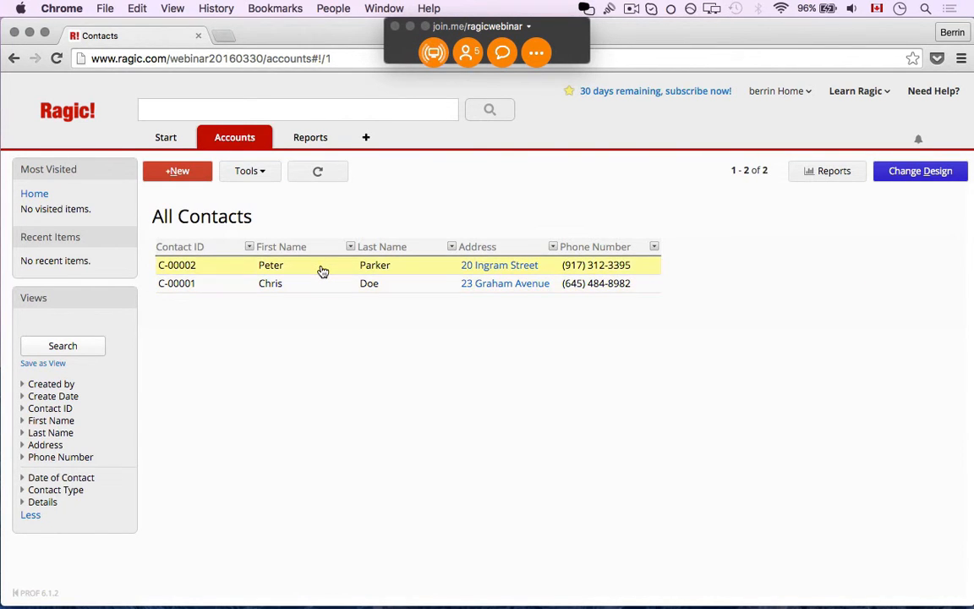
- On the second contact, log a March 9 Phone Call 'Will call back', save, and return to the list
click(322, 269)
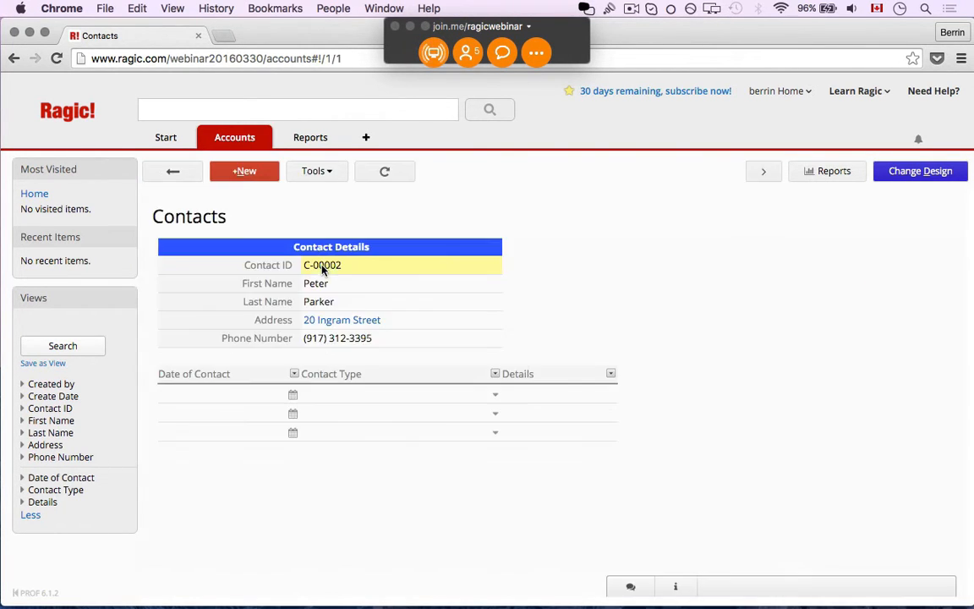
click(292, 395)
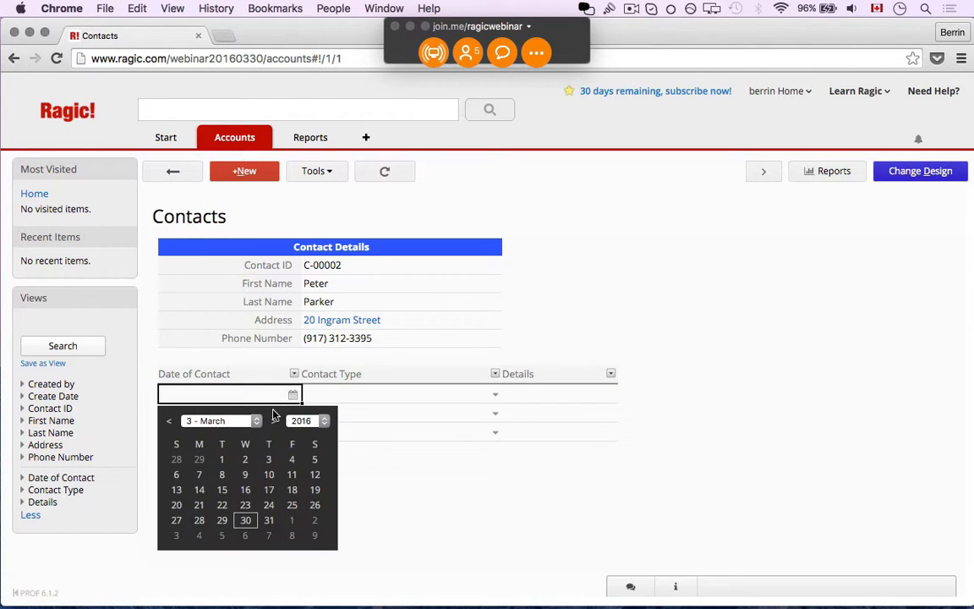
click(243, 476)
click(380, 394)
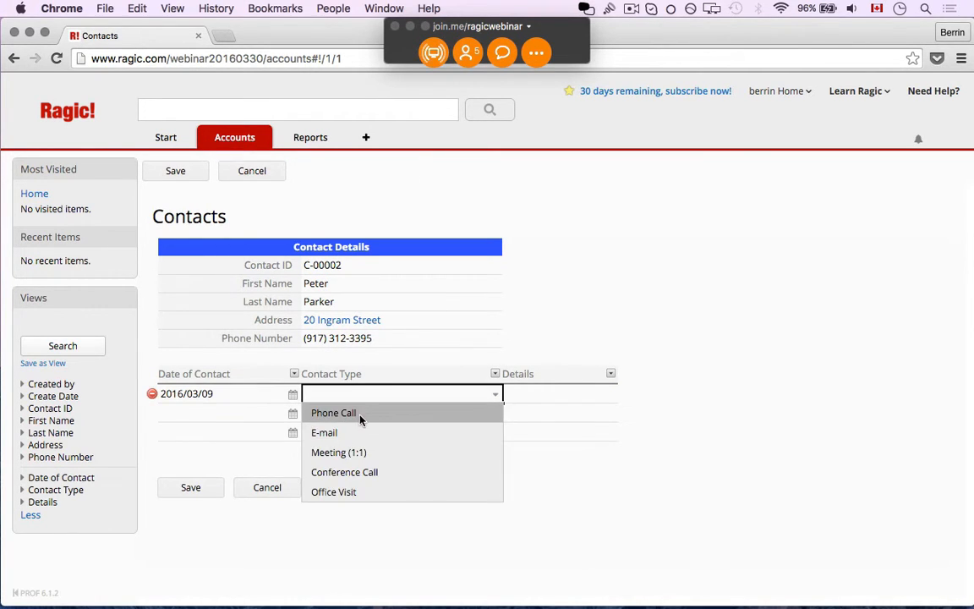
click(361, 416)
click(521, 393)
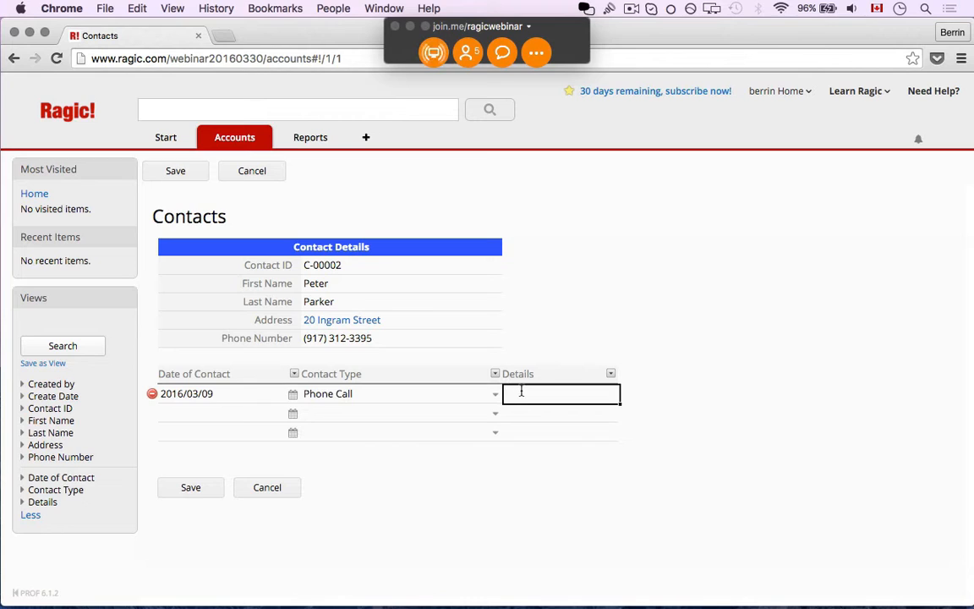
text(Will call back)
click(191, 487)
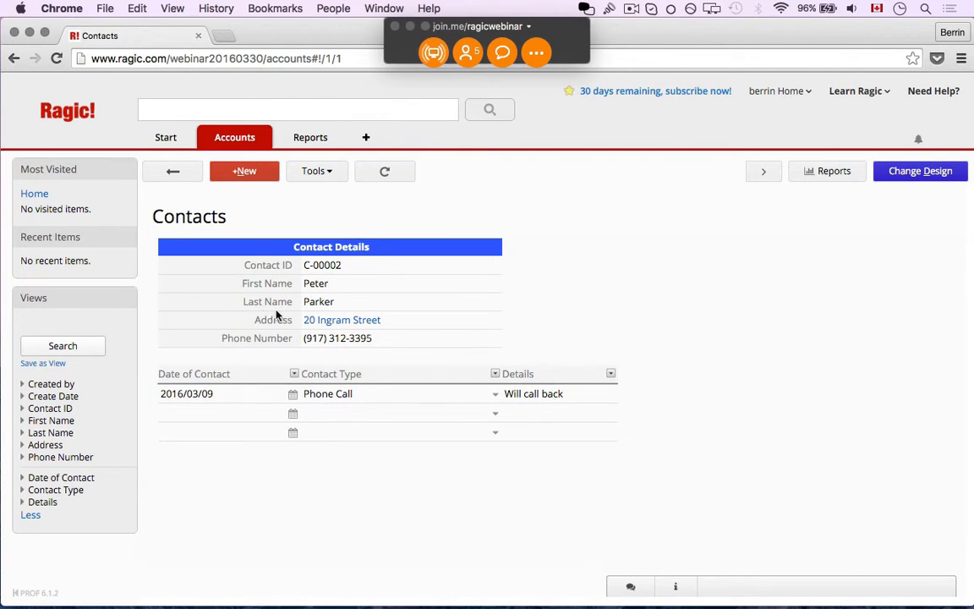
click(187, 175)
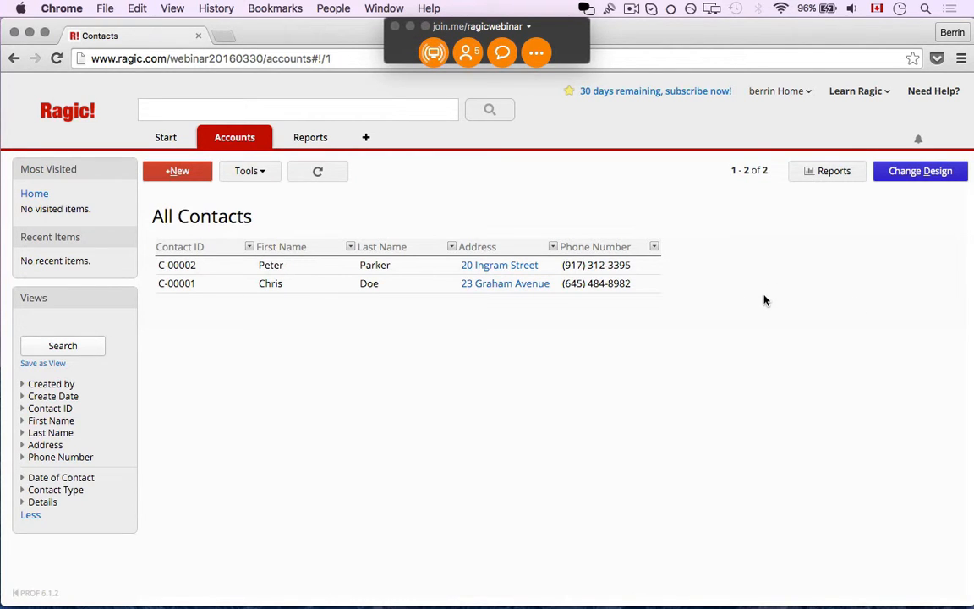
- Review the first contact's history, then filter the contacts list by Contact Type
scroll(361, 295, right, 4)
click(359, 293)
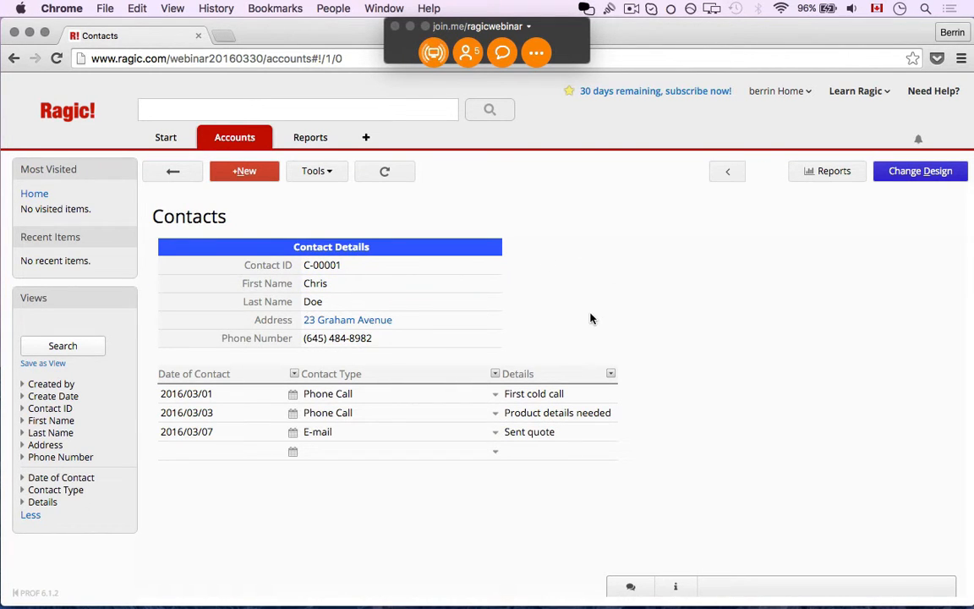
click(171, 173)
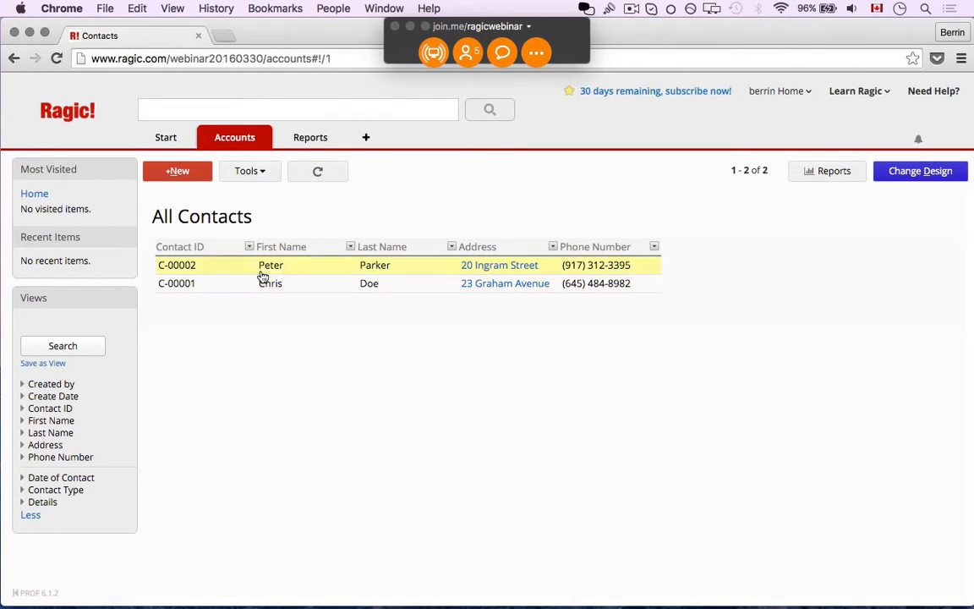
click(68, 492)
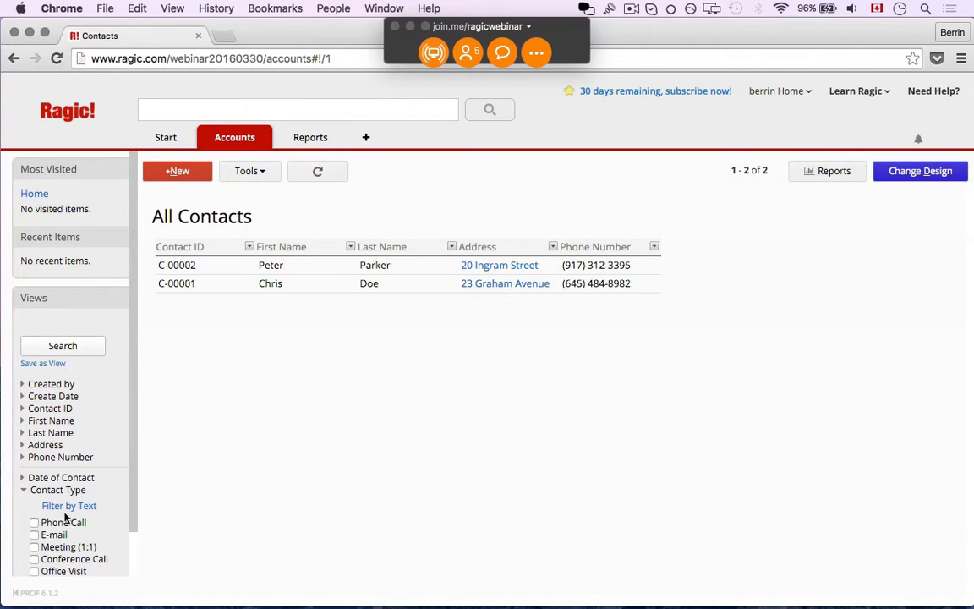
click(64, 521)
scroll(74, 524, down, 2)
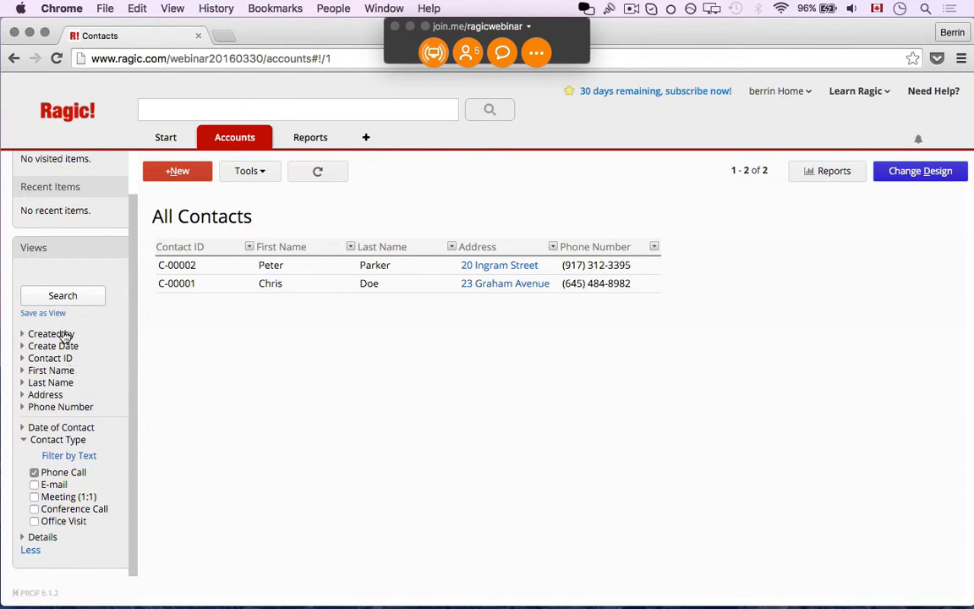
click(61, 301)
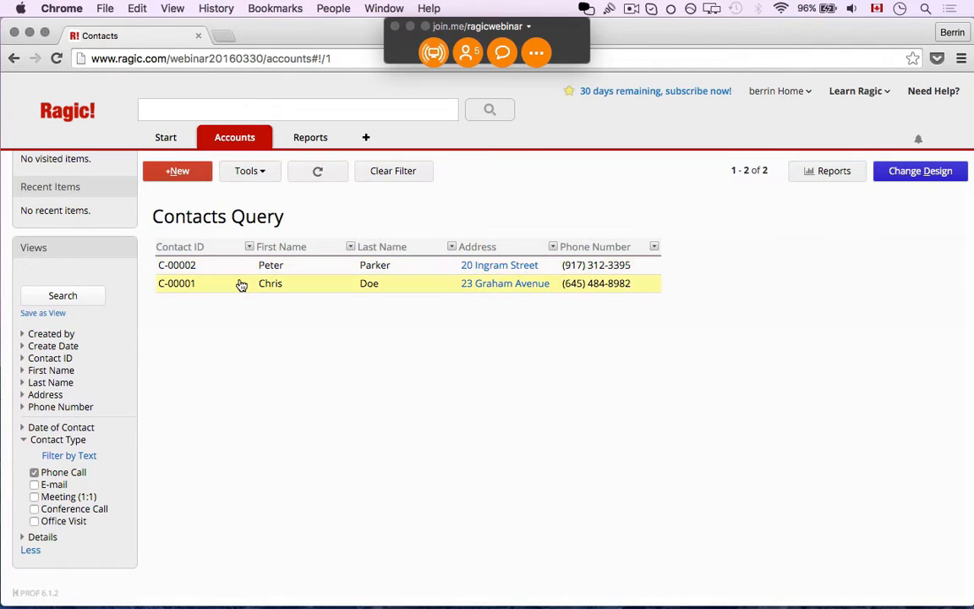
- Search contacts with the E-mail Contact Type filter only, then clear the filter
click(70, 473)
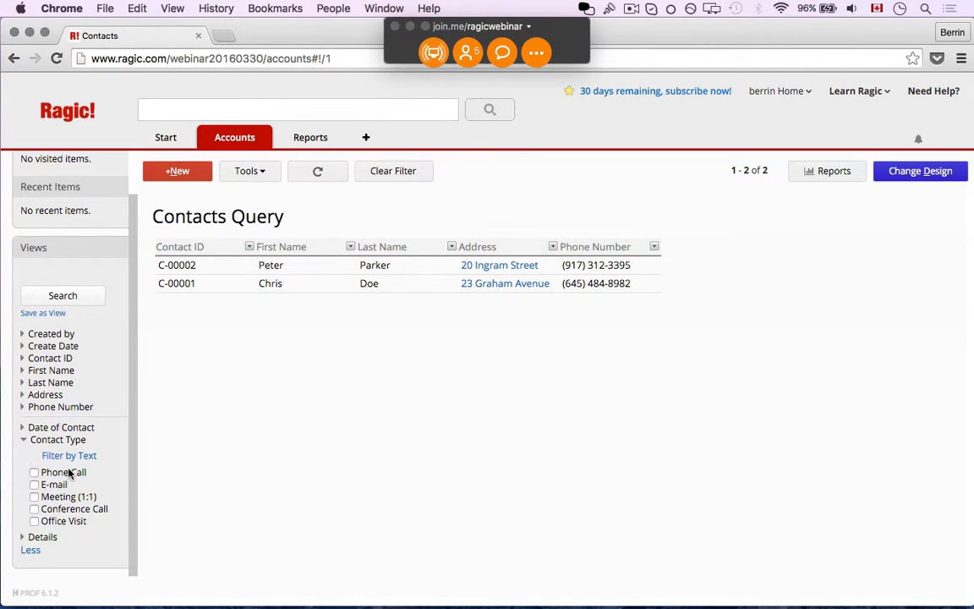
click(34, 485)
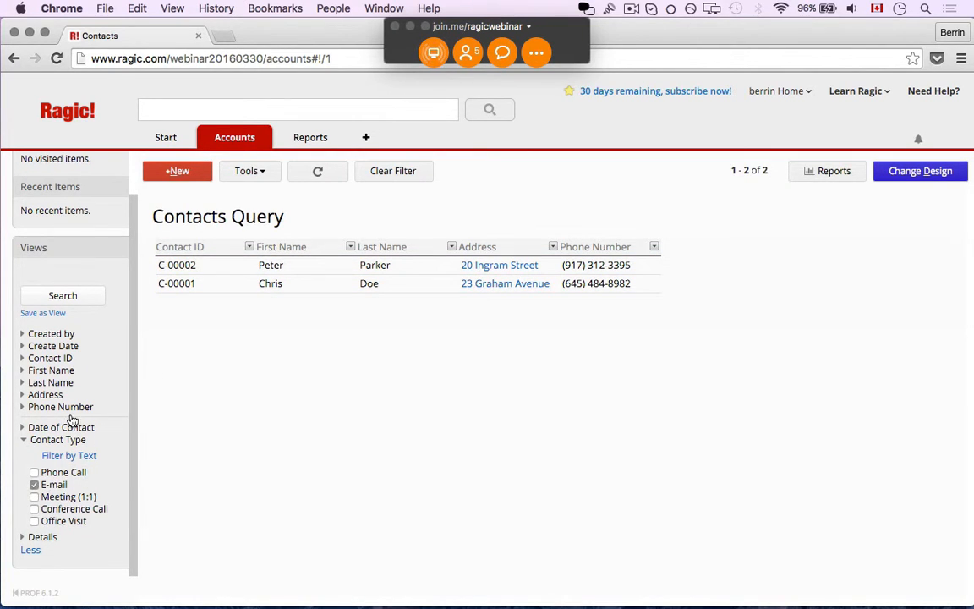
click(70, 306)
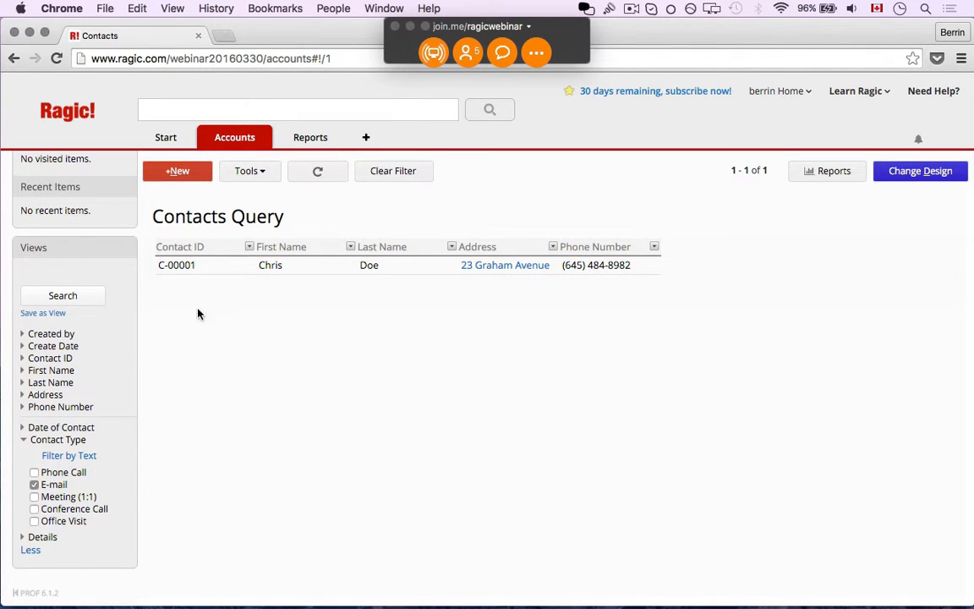
click(390, 177)
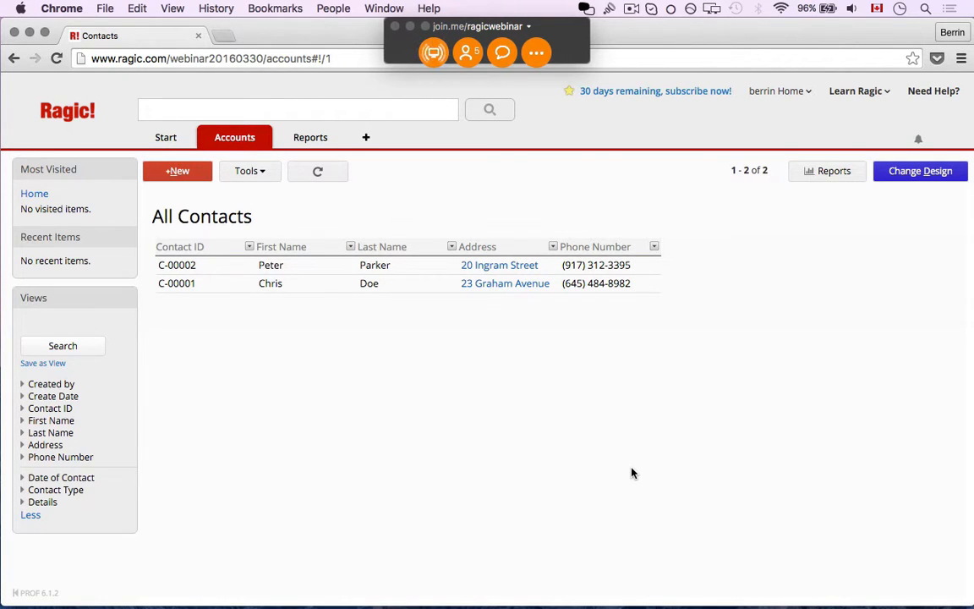
- From contact C-00001's design, create a new Date of Contact sheet from the contact-history subtable
click(423, 288)
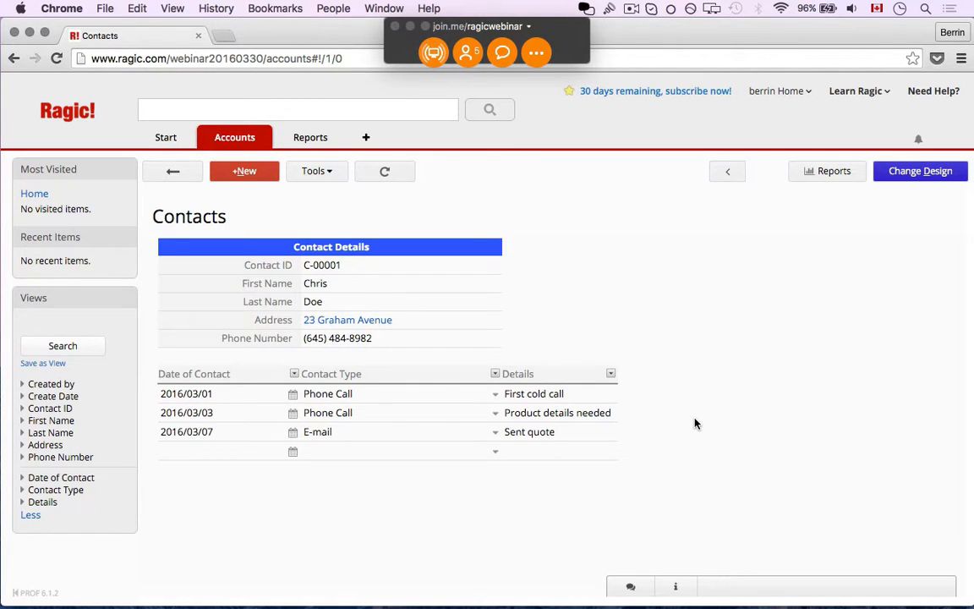
click(892, 171)
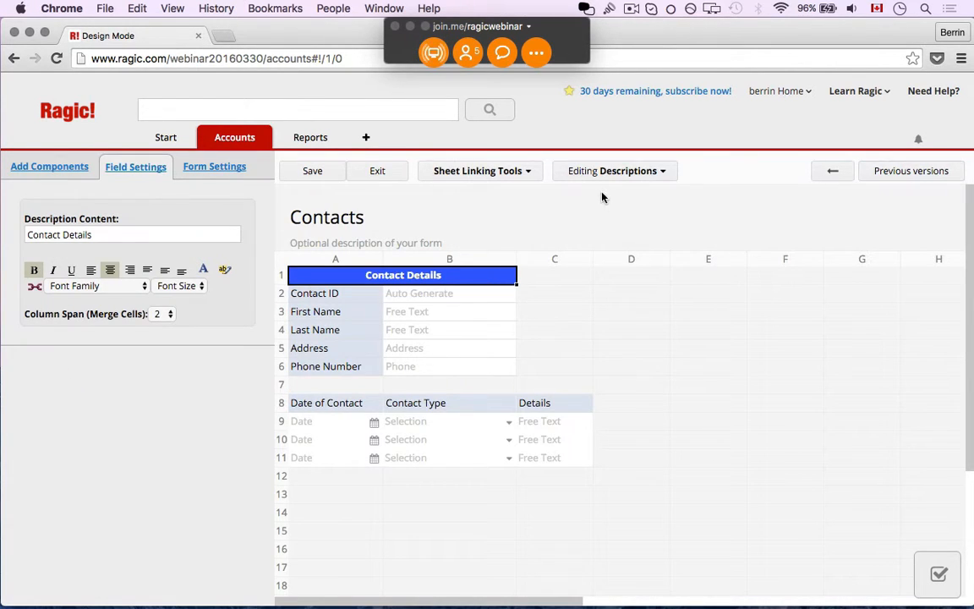
click(524, 181)
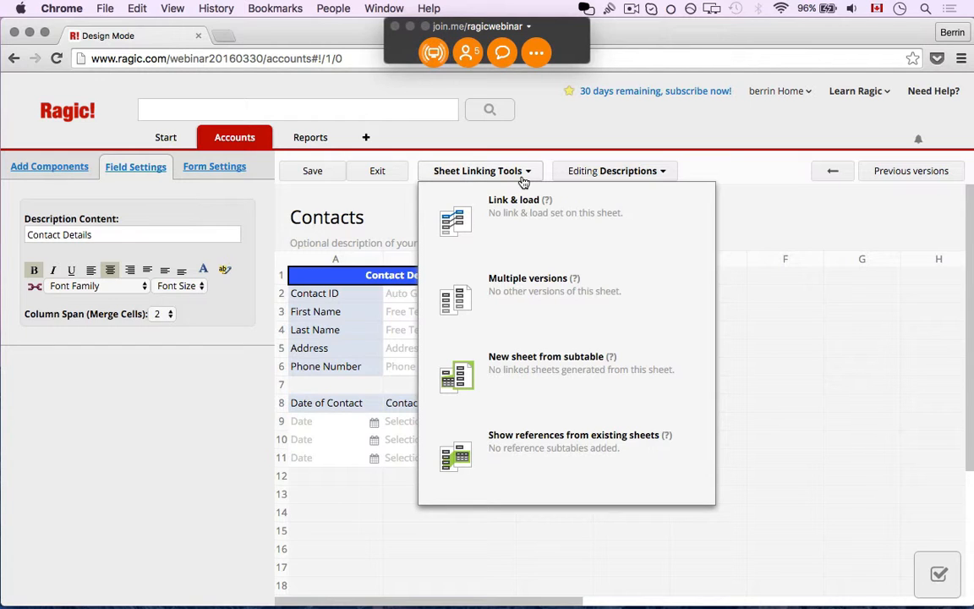
click(524, 387)
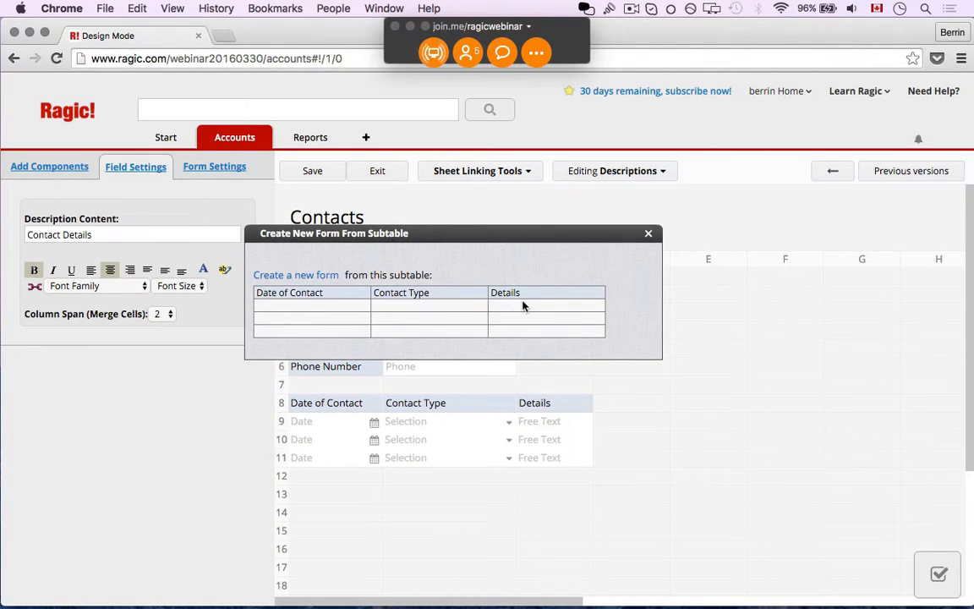
click(328, 279)
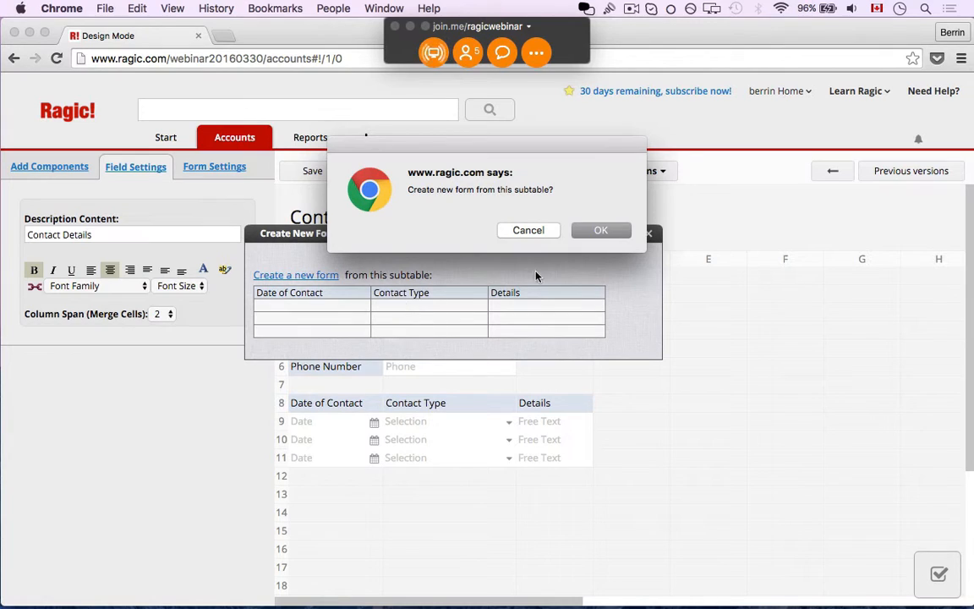
click(594, 233)
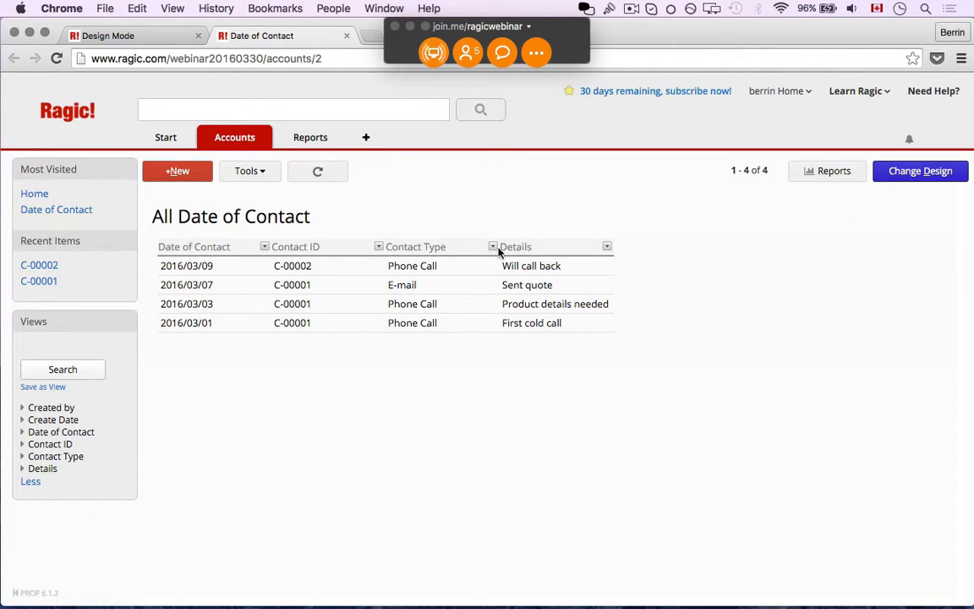
- After viewing the 'Will call back' entry, start a new Date of Contact entry dated 2016/03/09
click(483, 266)
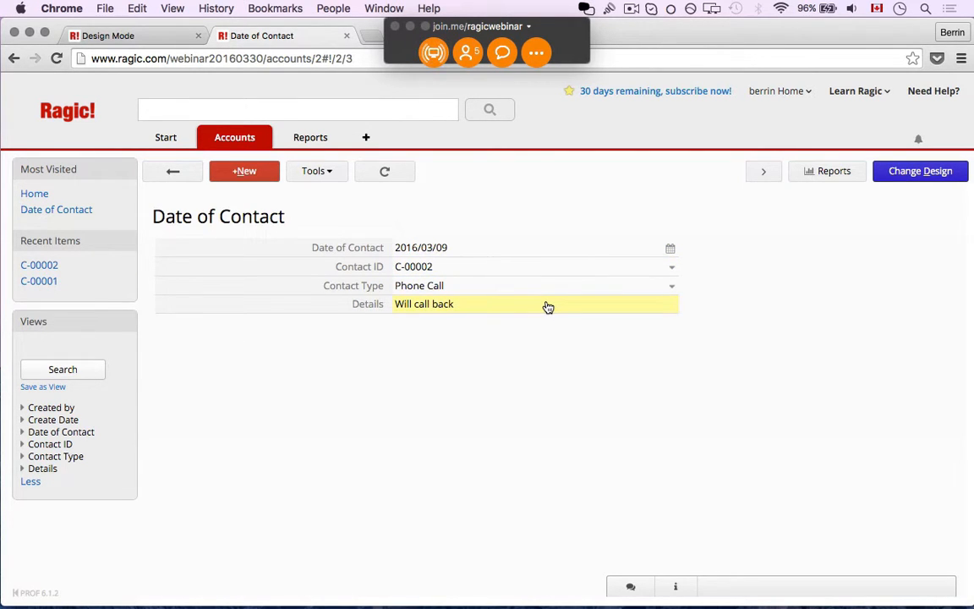
click(179, 178)
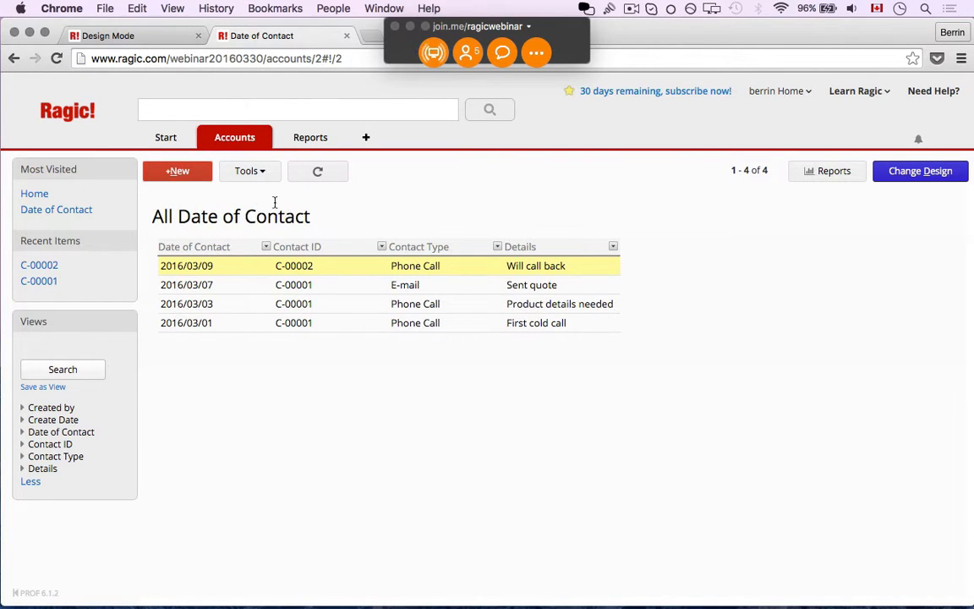
click(196, 176)
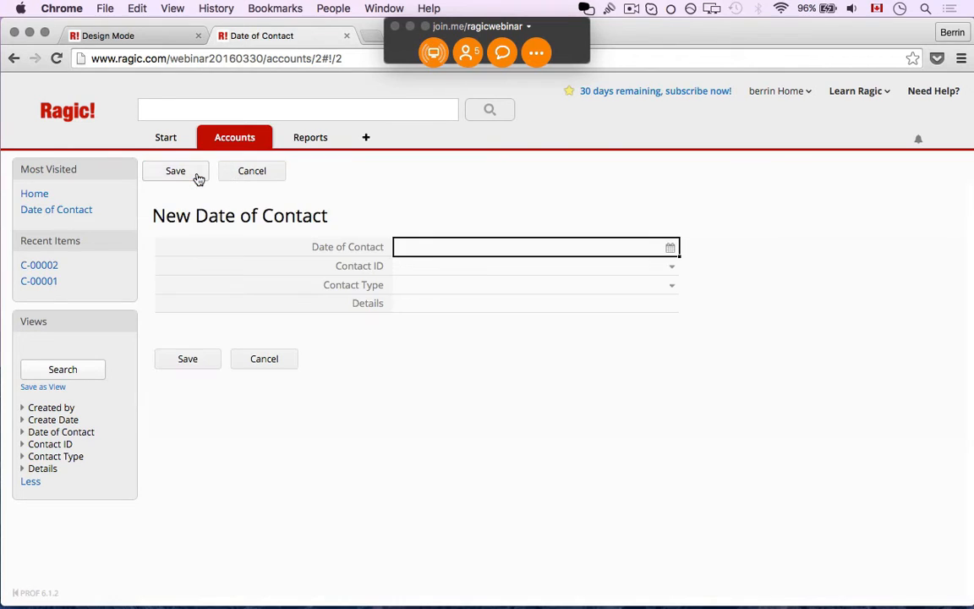
click(472, 250)
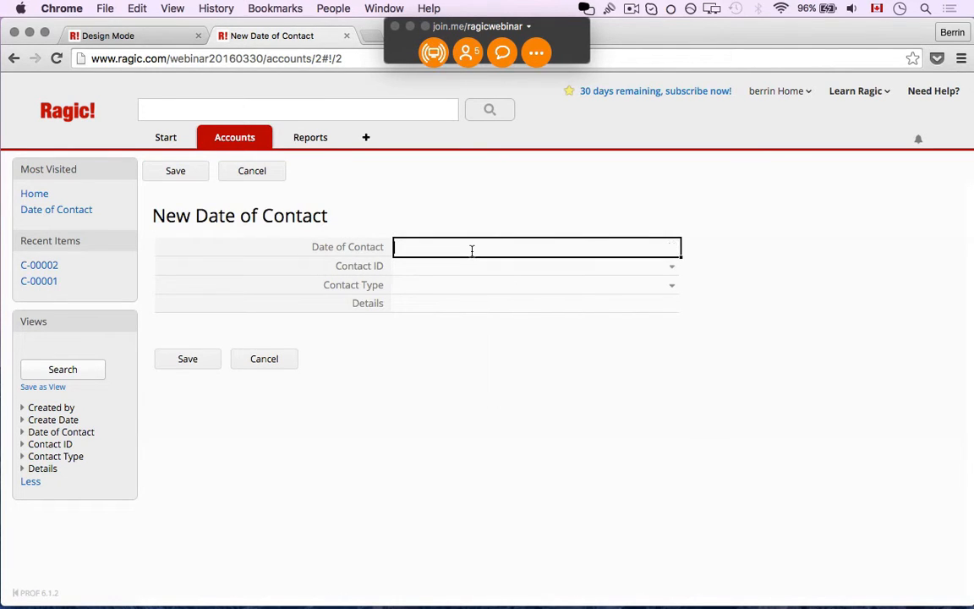
click(585, 270)
click(593, 251)
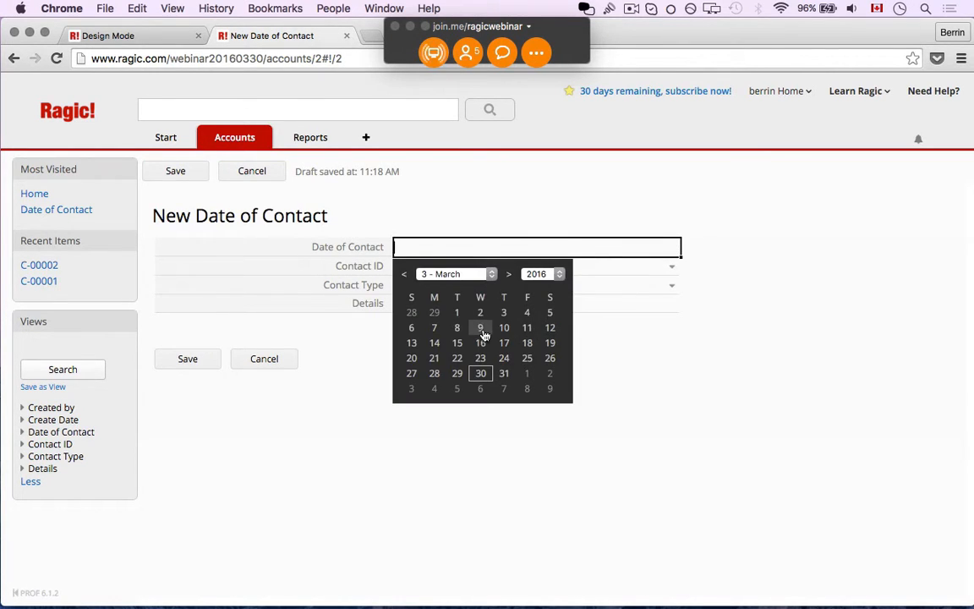
click(481, 328)
- Link it to C-00002, set contact type E-mail and details 'Product details', then save
click(486, 272)
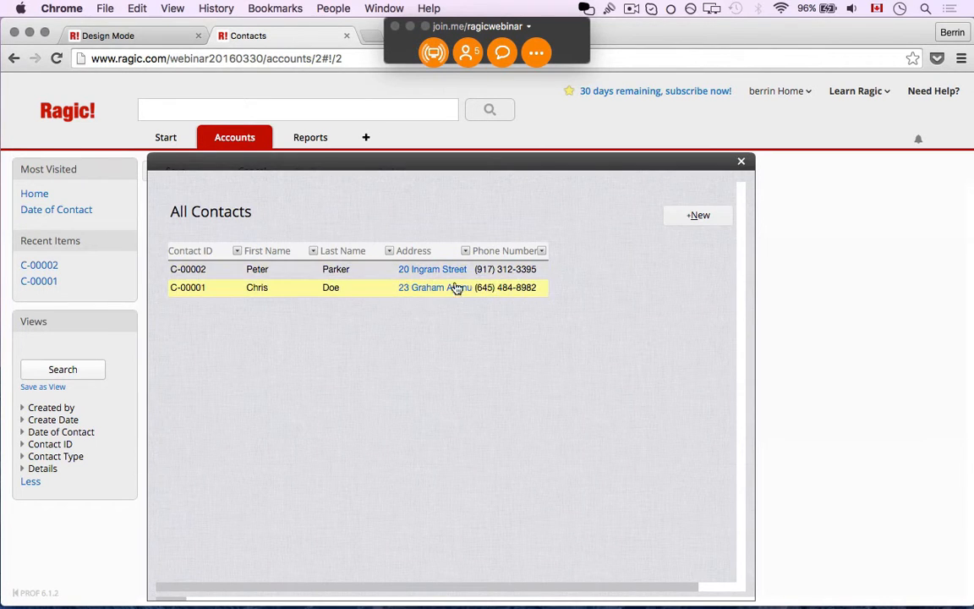
click(264, 279)
click(476, 284)
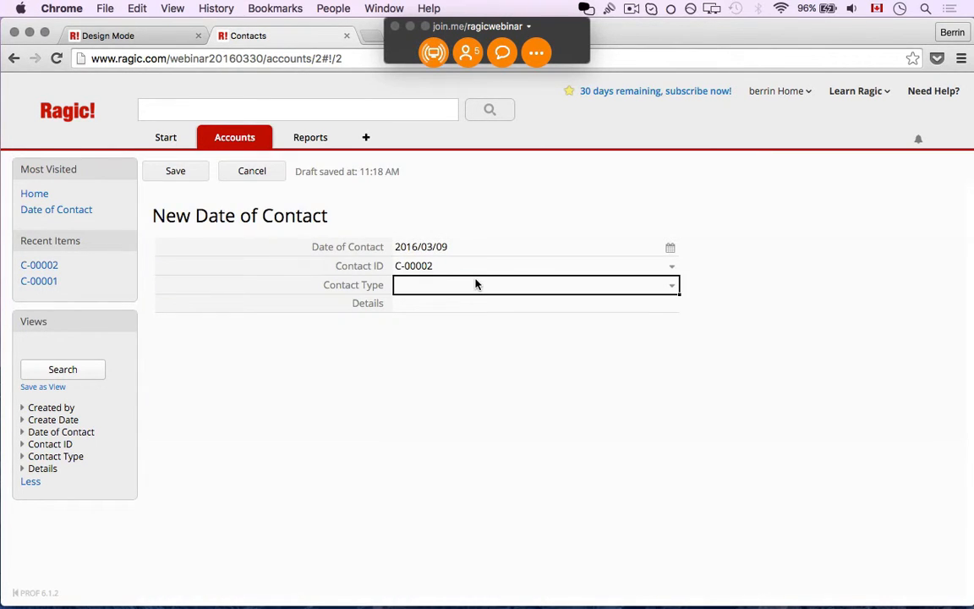
click(467, 324)
click(480, 309)
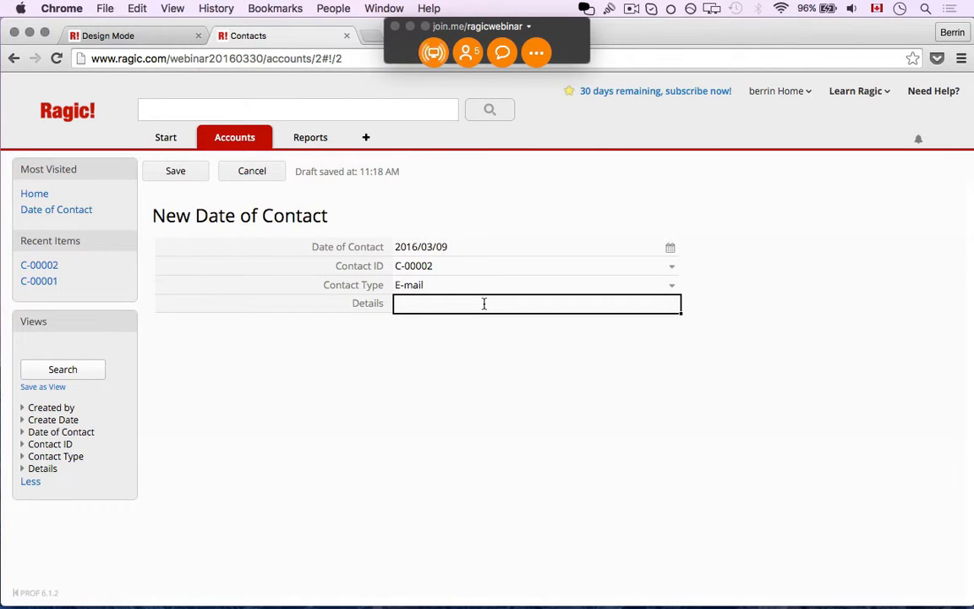
text(Product details)
click(175, 172)
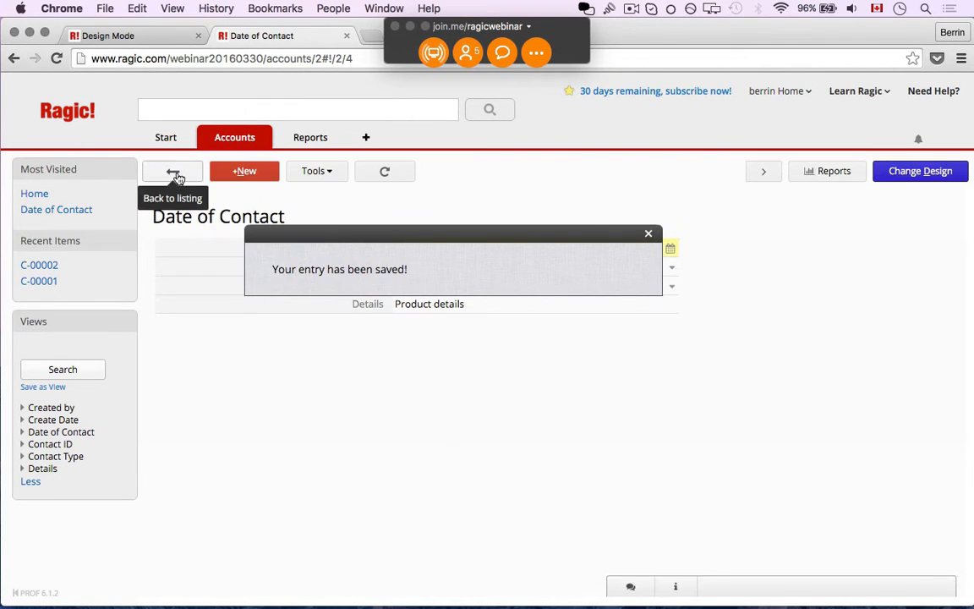
mouse_move(226, 145)
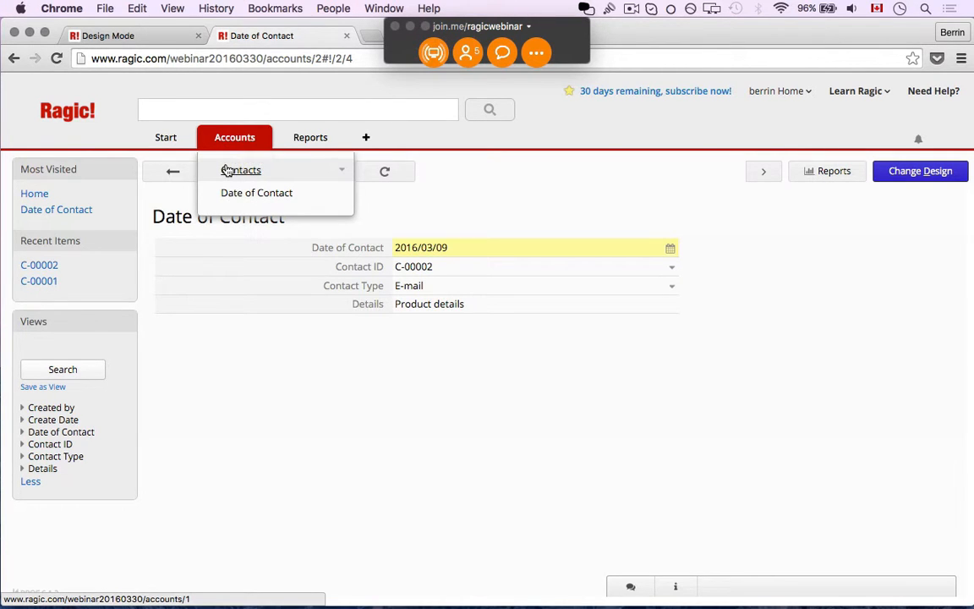
- Open contact C-00002's record and close the leftover design-mode page
click(229, 169)
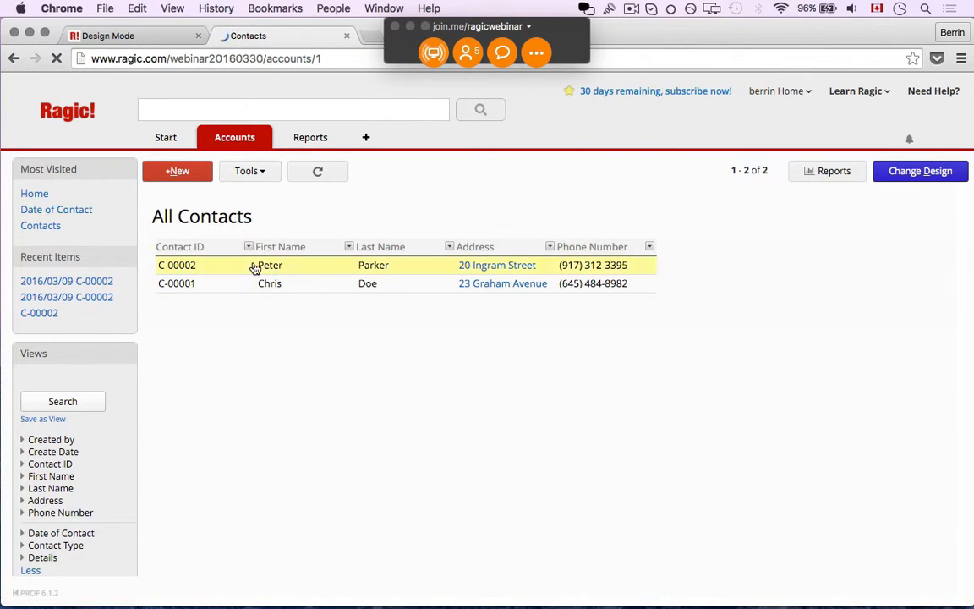
click(255, 267)
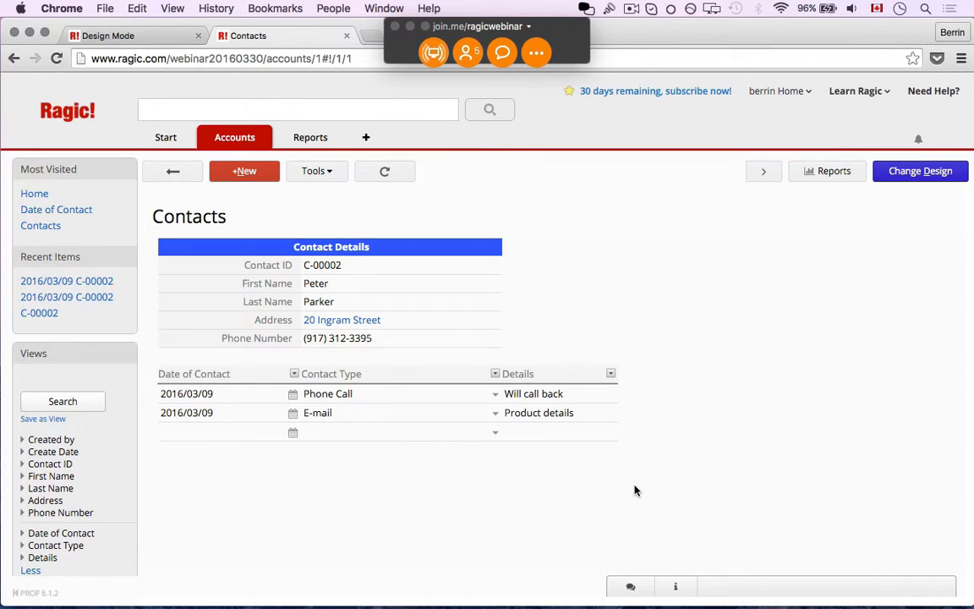
click(175, 34)
click(590, 259)
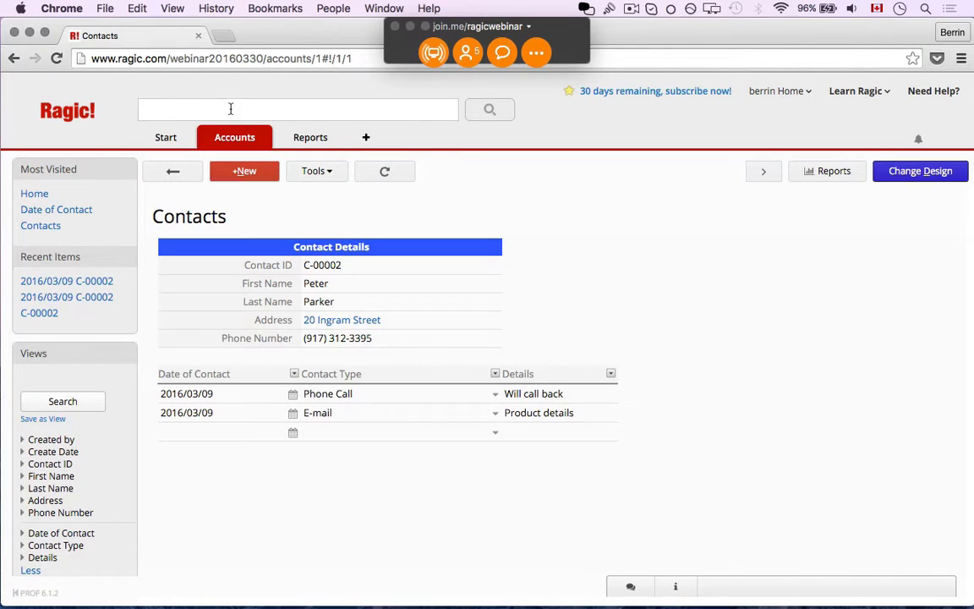
mouse_move(312, 143)
- Go back to the contacts listing and reopen C-00002 to see both 2016/03/09 entries
click(171, 176)
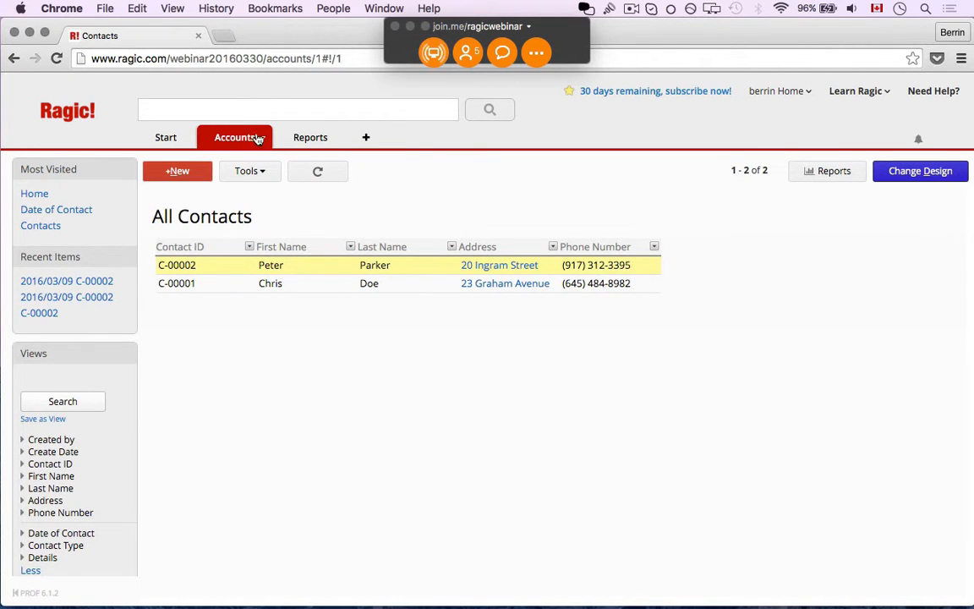
mouse_move(252, 139)
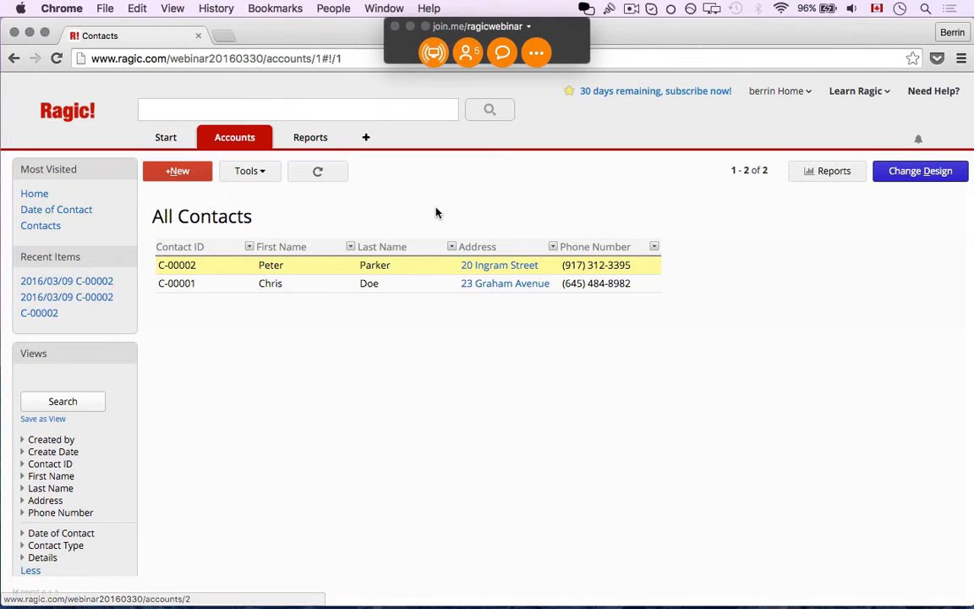
click(341, 267)
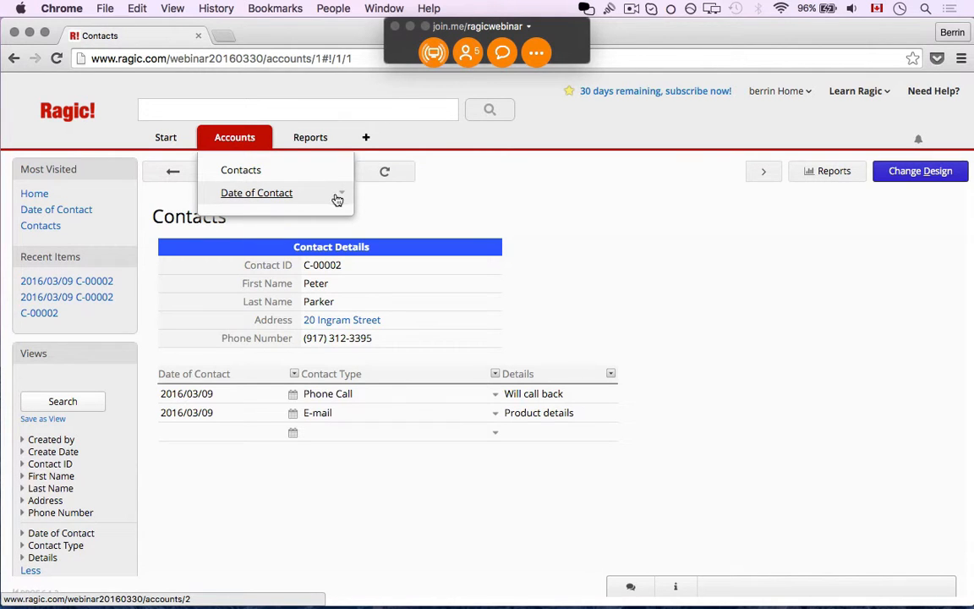
- Replace the sheet name 'Date of Contact' with 'Contact Records' and submit the rename
click(342, 194)
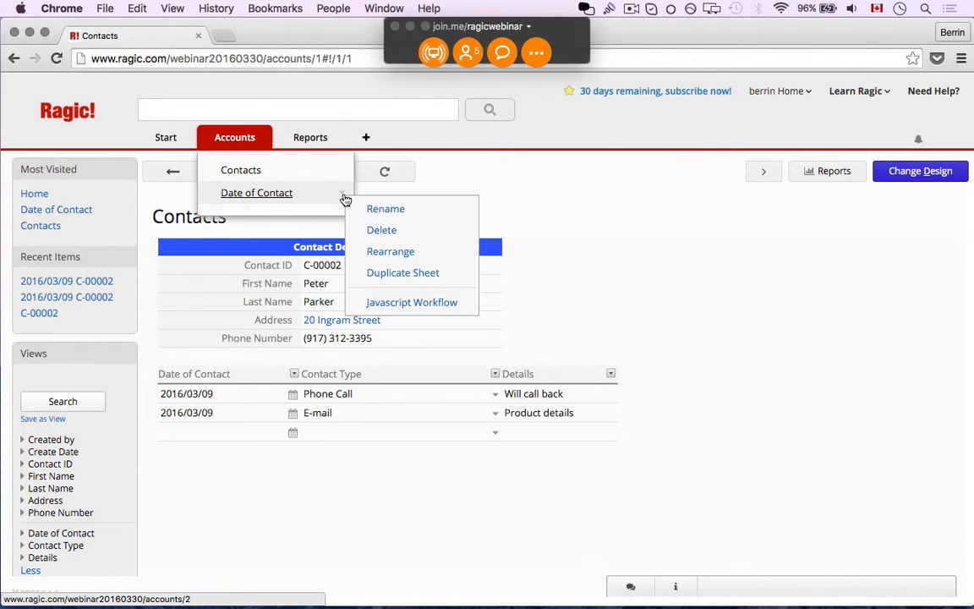
click(369, 211)
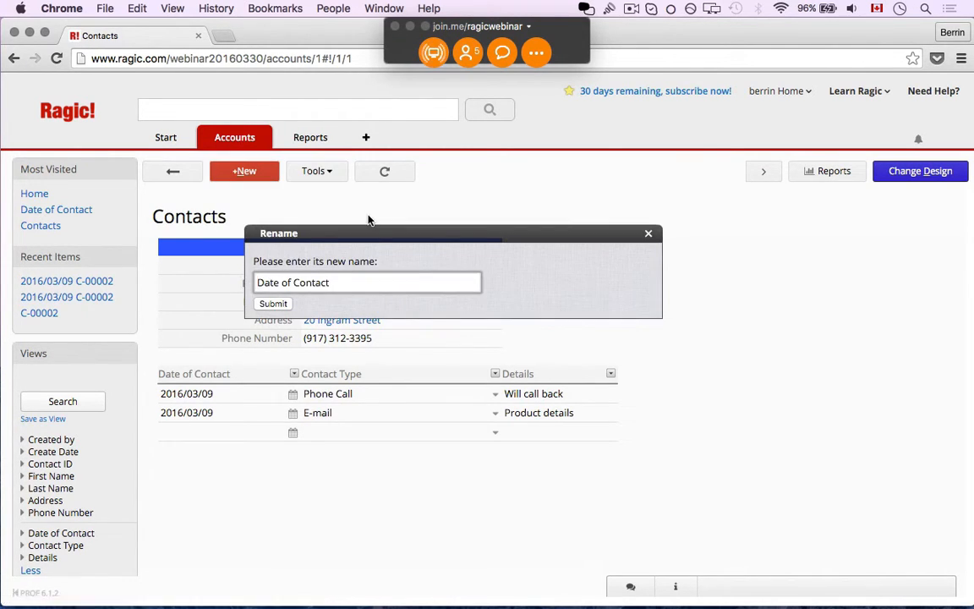
triple_click(342, 283)
key(BackSpace)
text(Contact Records)
click(280, 303)
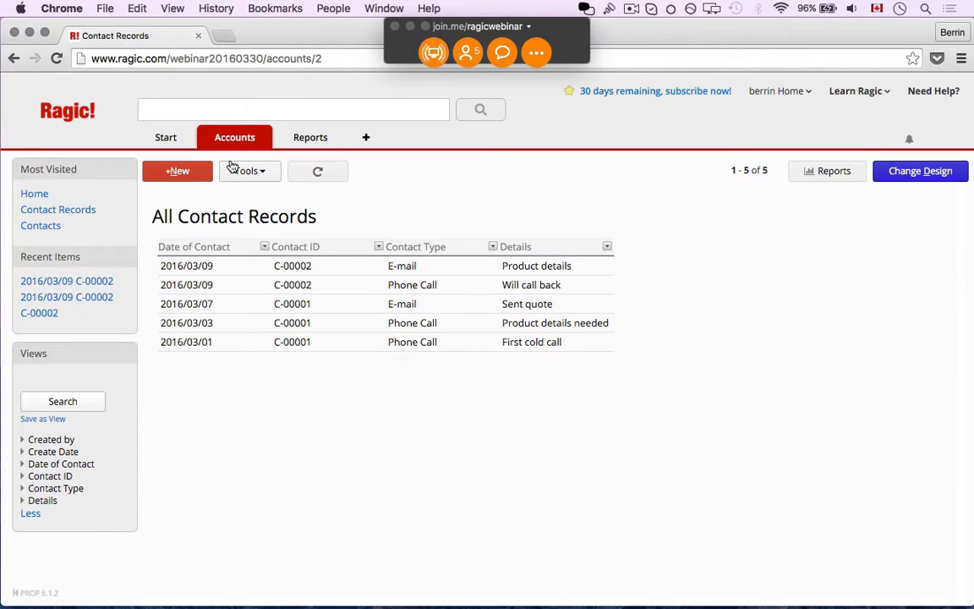
- Show the Contacts sheet listing both contacts, then bring the Clients.xlsx Excel window forward
mouse_move(203, 135)
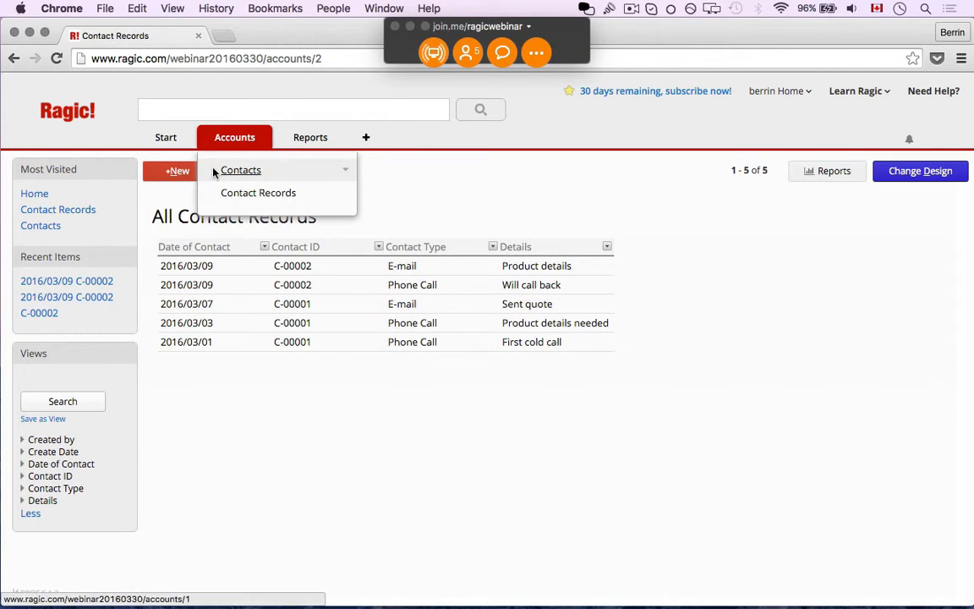
click(215, 170)
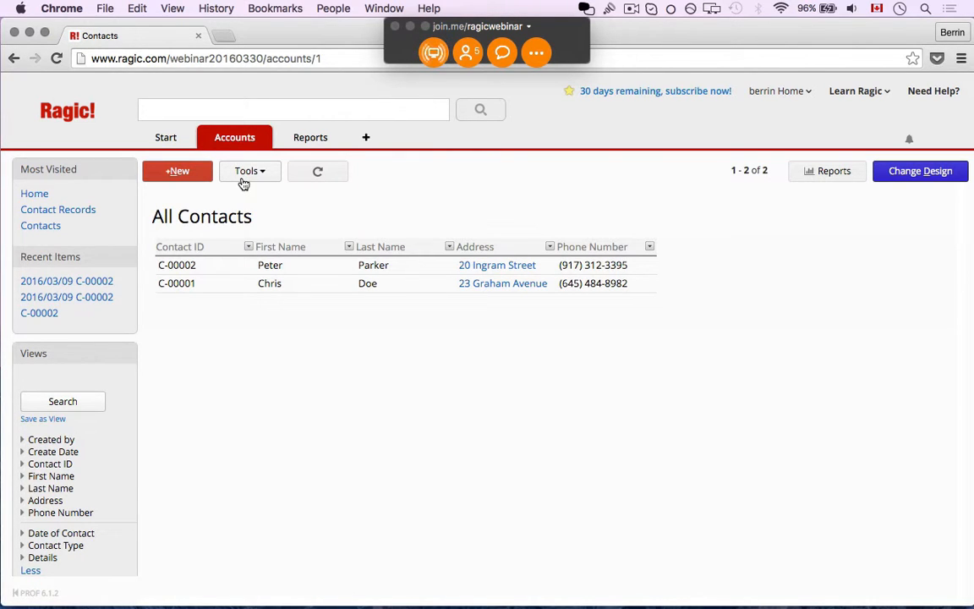
mouse_move(324, 605)
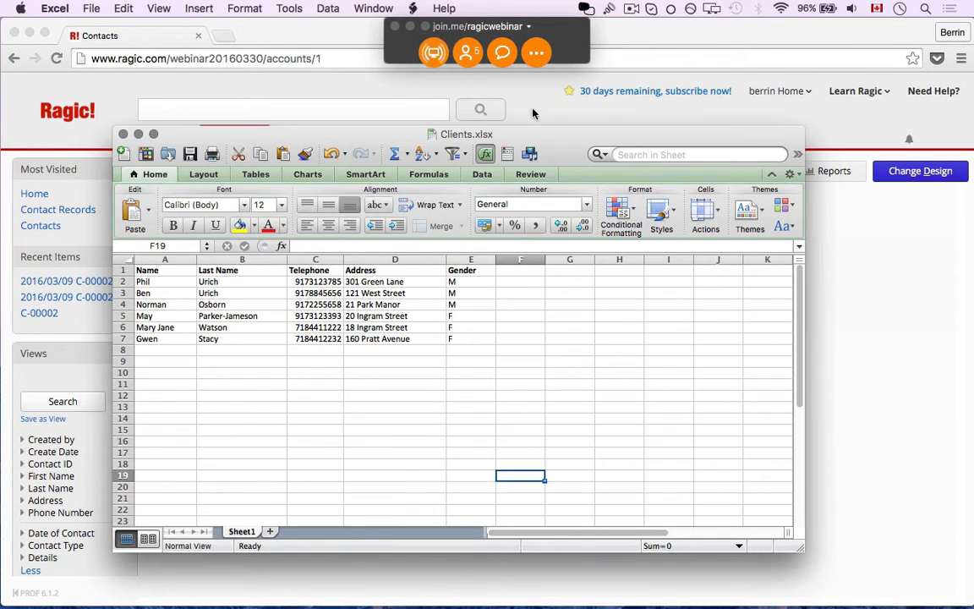
- Review the Clients.xlsx header row, save the workbook, and return to Ragic's Contacts page
drag(533, 135, 674, 88)
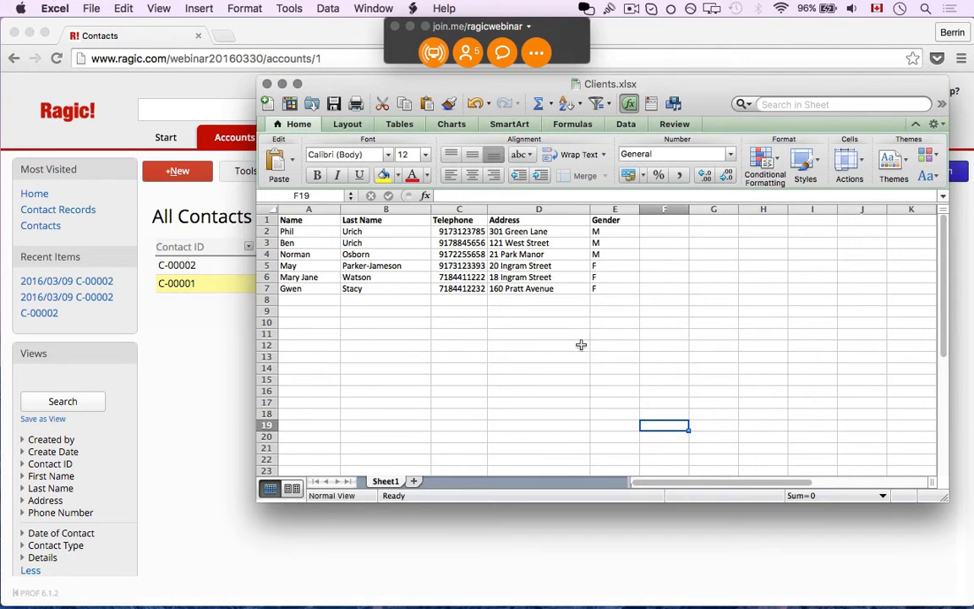
click(261, 219)
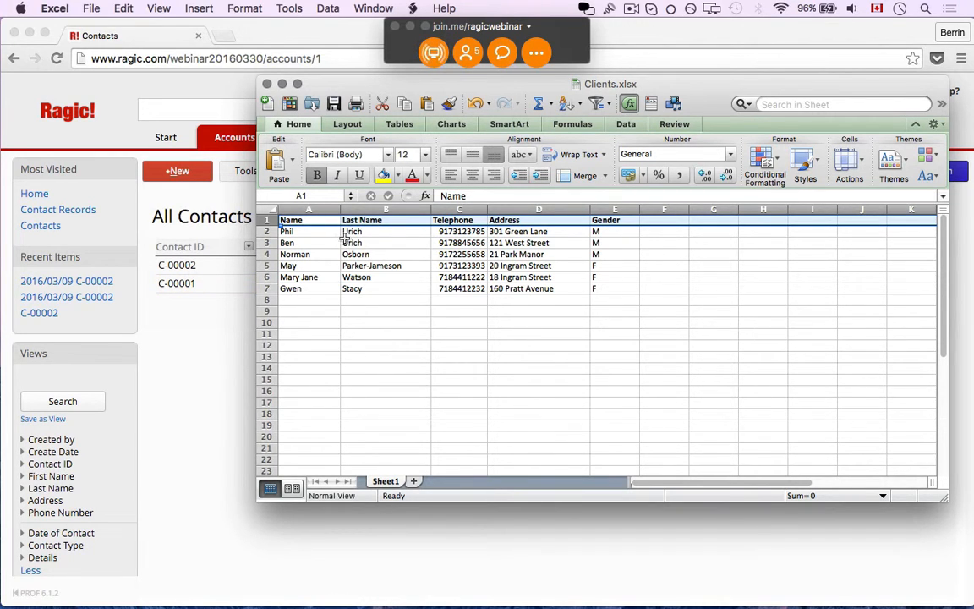
click(317, 220)
right_click(317, 220)
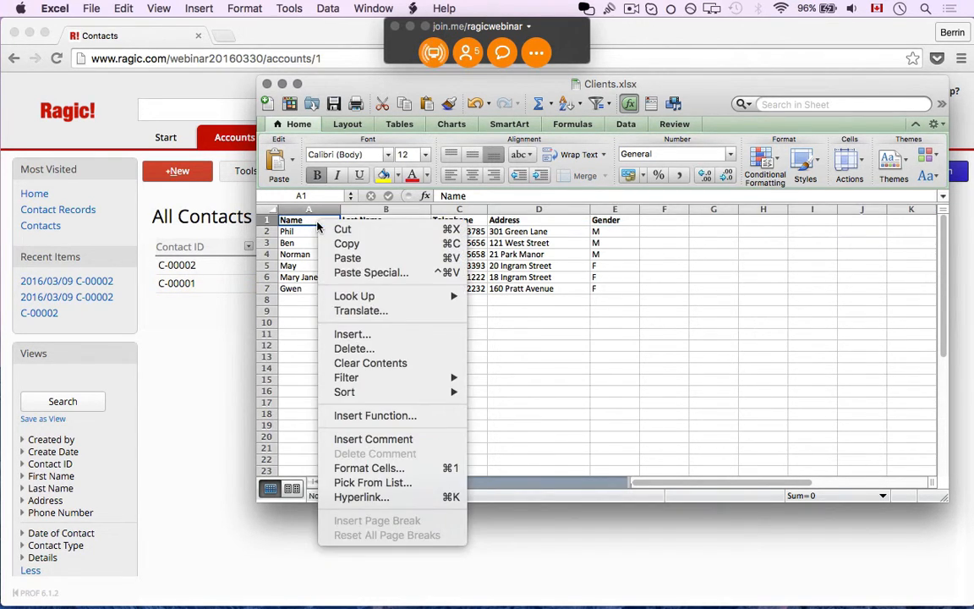
click(273, 213)
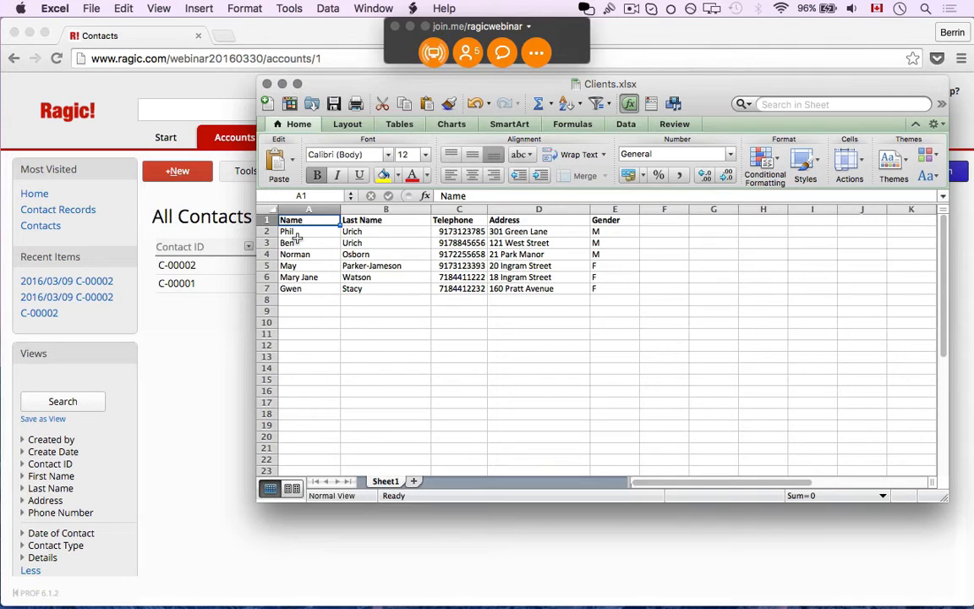
key(super+s)
click(213, 347)
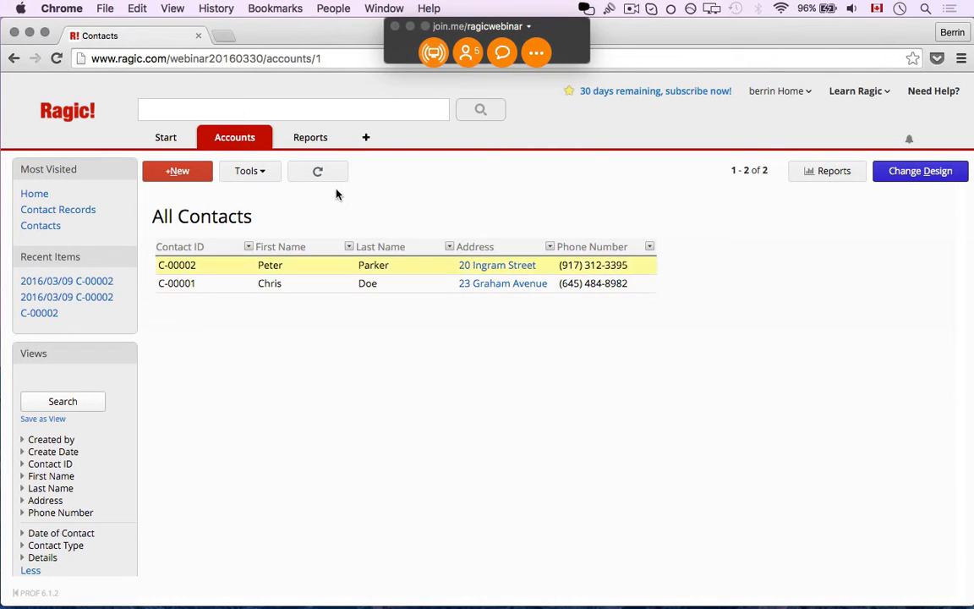
- Import data from a file into Contacts by uploading Clients.xlsx from the Desktop
click(251, 171)
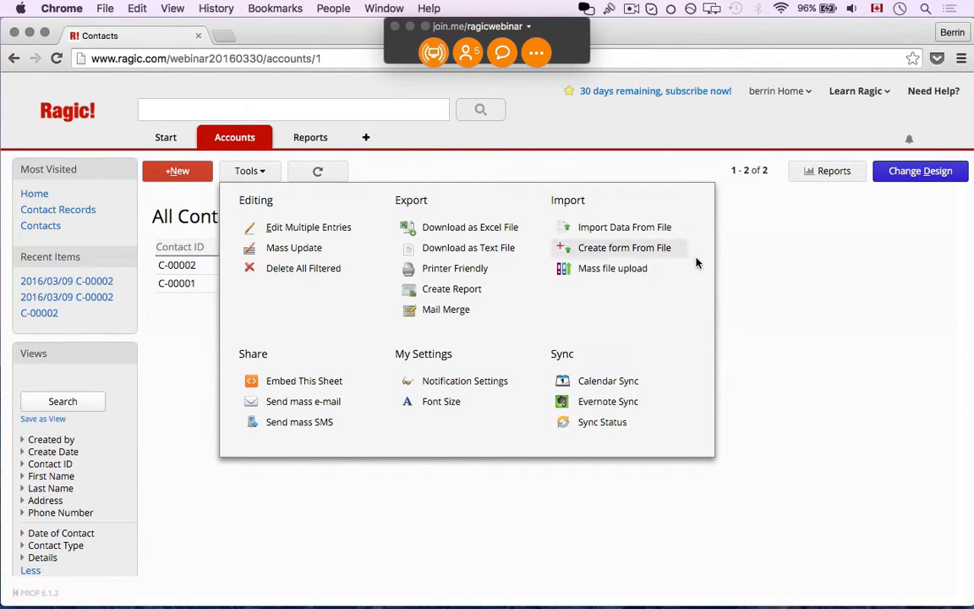
click(603, 230)
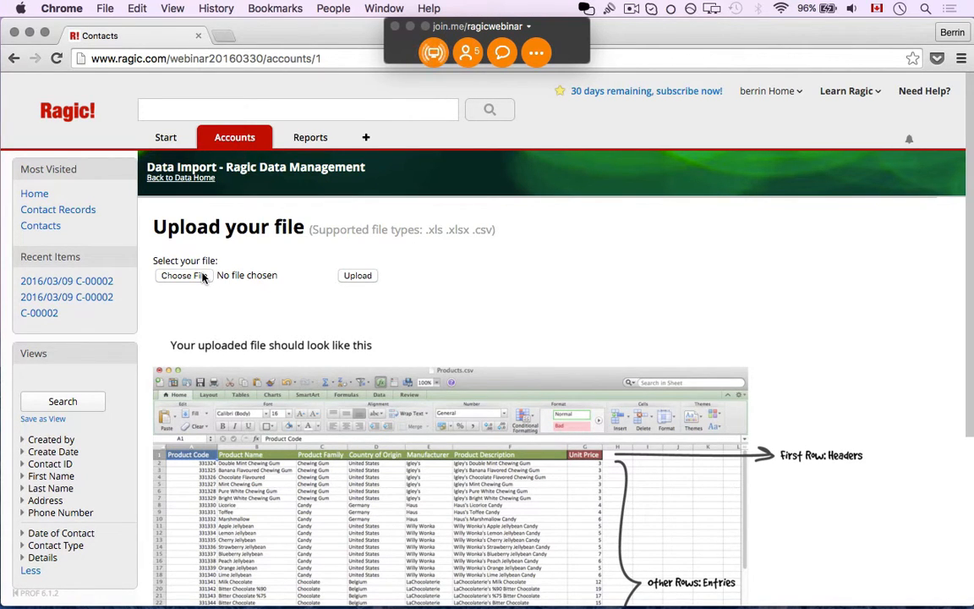
click(201, 276)
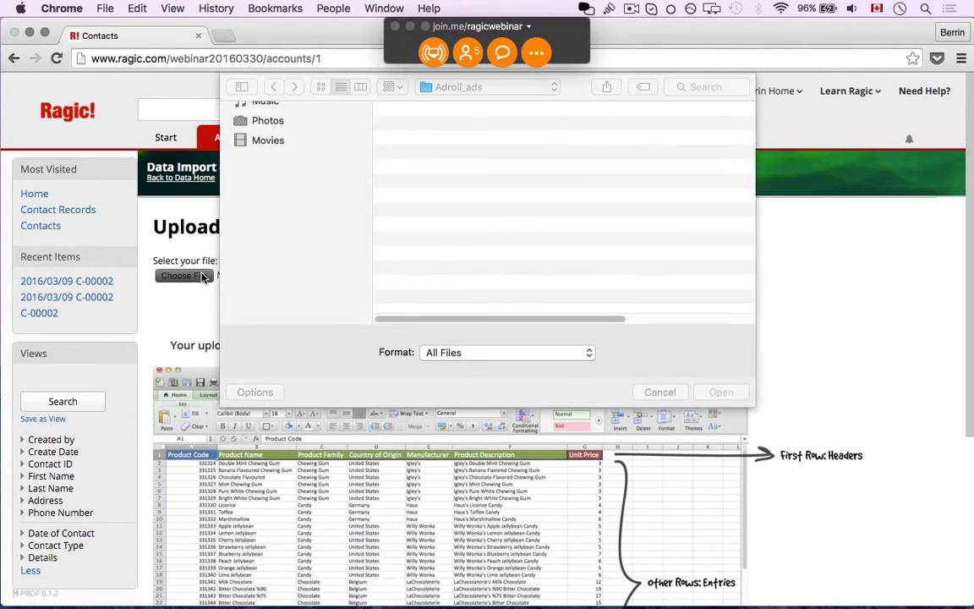
click(264, 131)
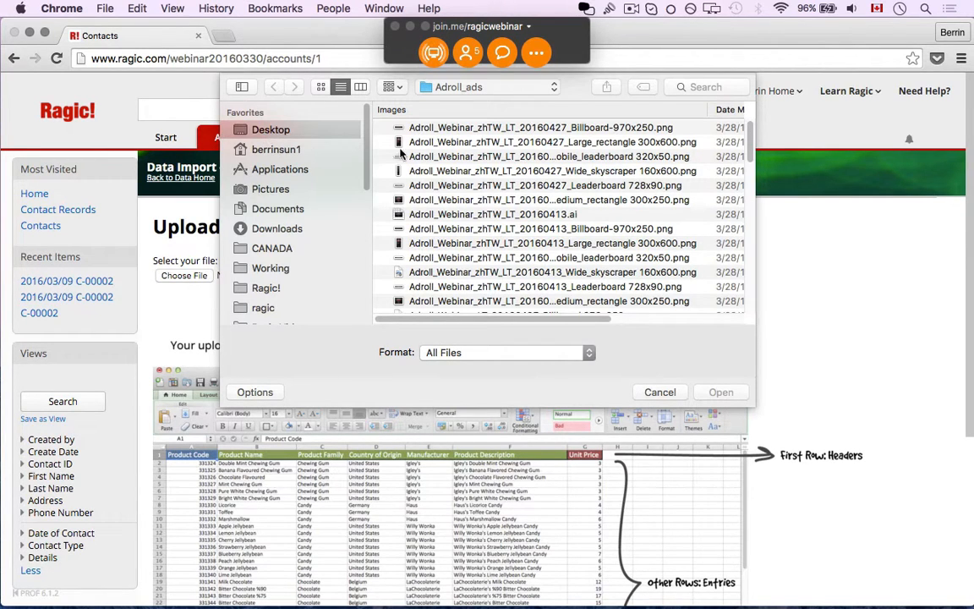
click(290, 133)
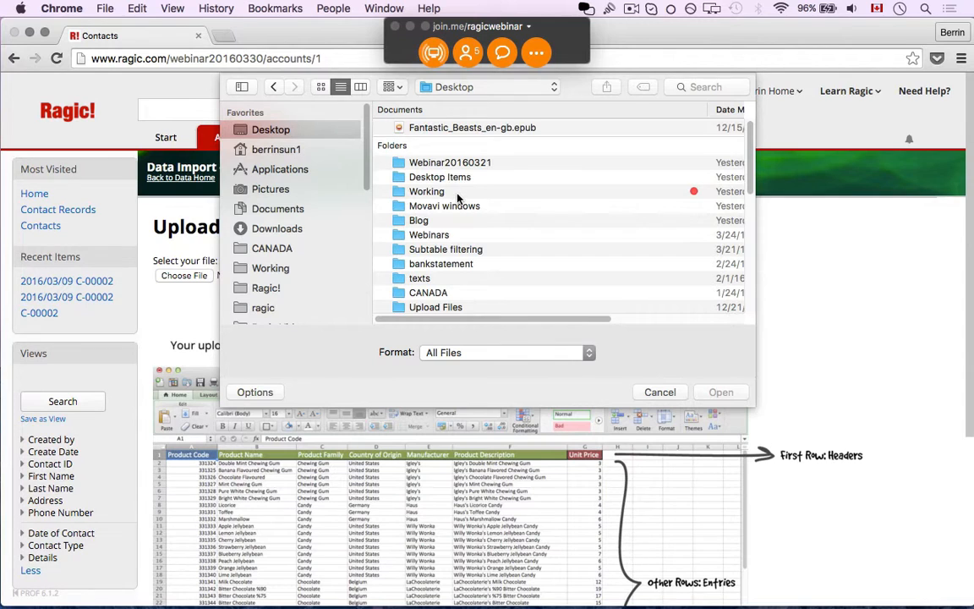
scroll(410, 173, down, 10)
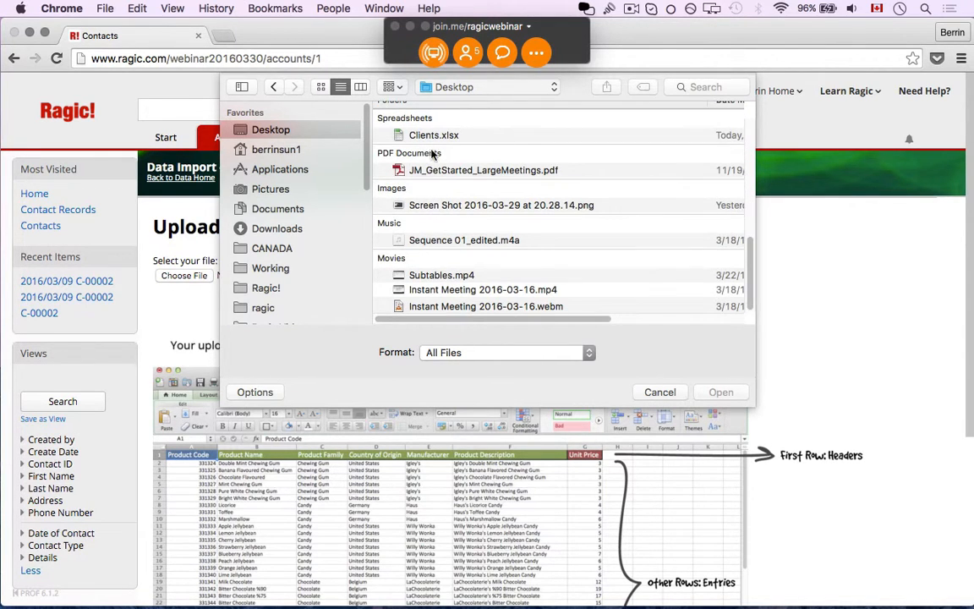
click(433, 136)
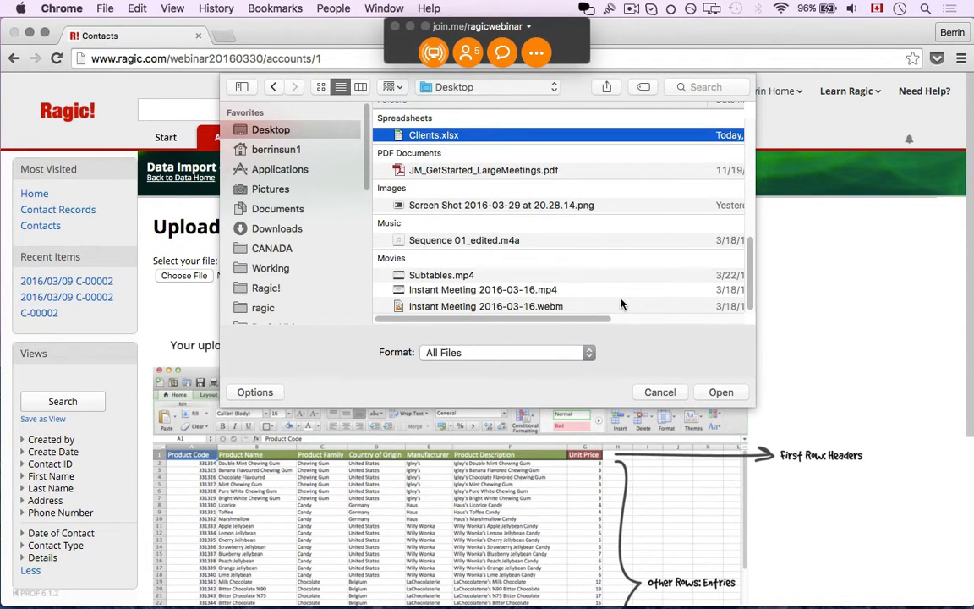
click(720, 391)
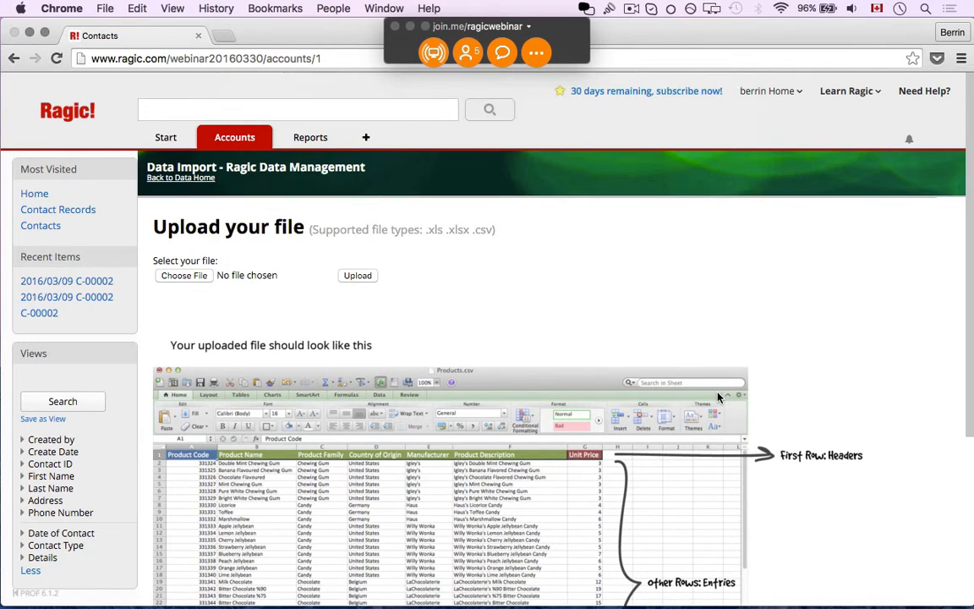
click(359, 277)
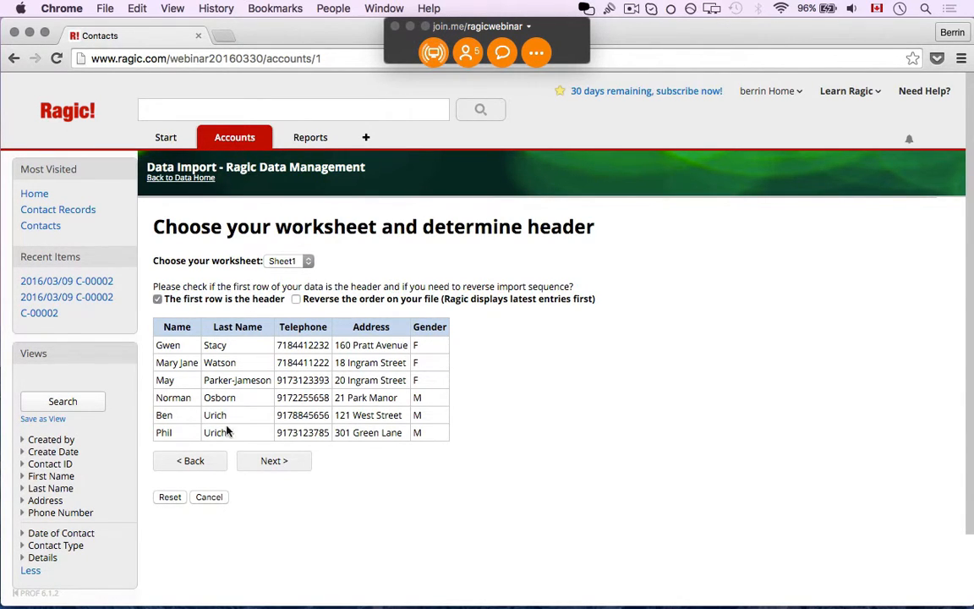
click(289, 265)
- Keep Sheet1 with first-row headers and proceed to field mapping
click(347, 211)
click(286, 464)
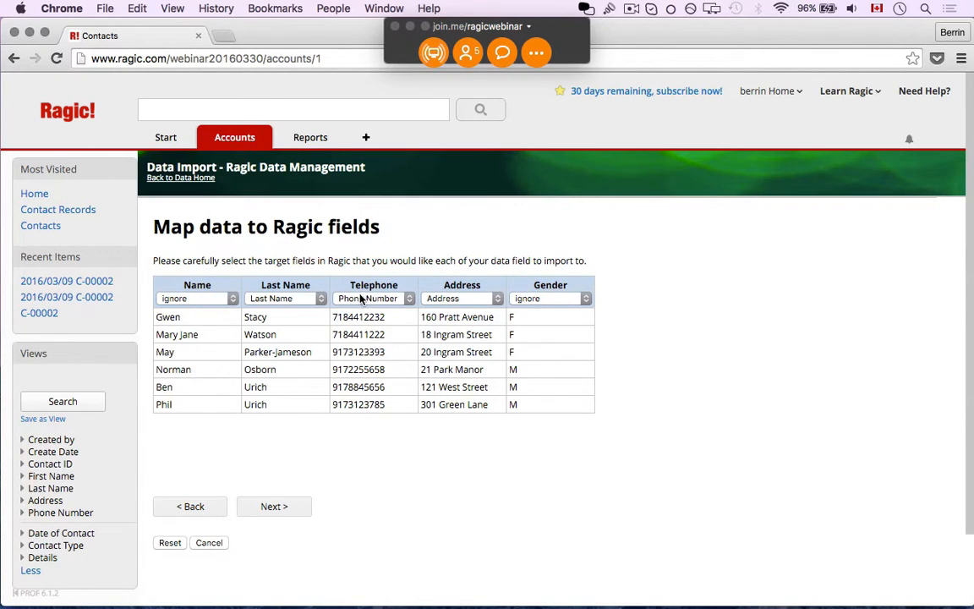
- Map the spreadsheet's Name column to First Name and advance to the import policy
click(226, 298)
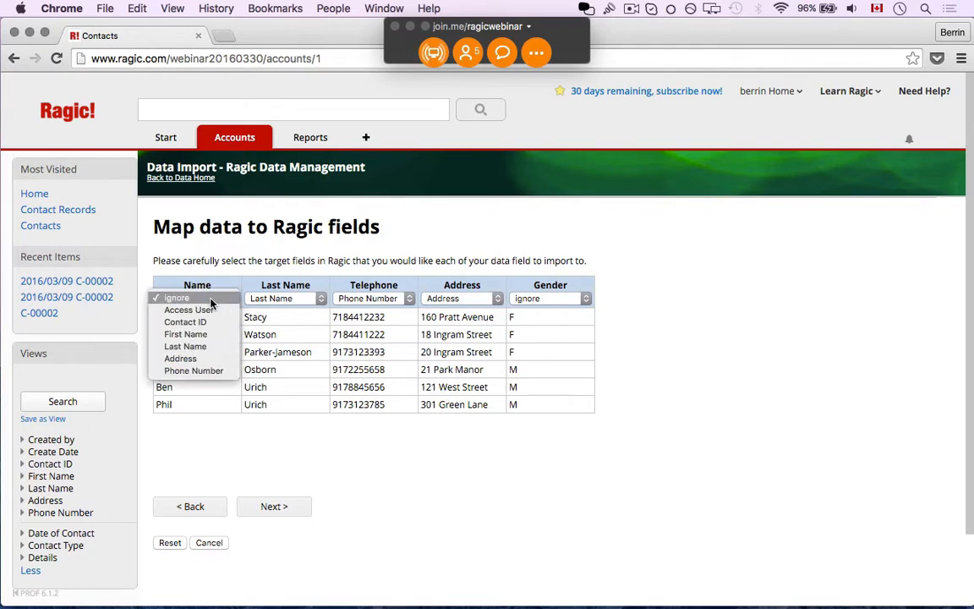
click(203, 297)
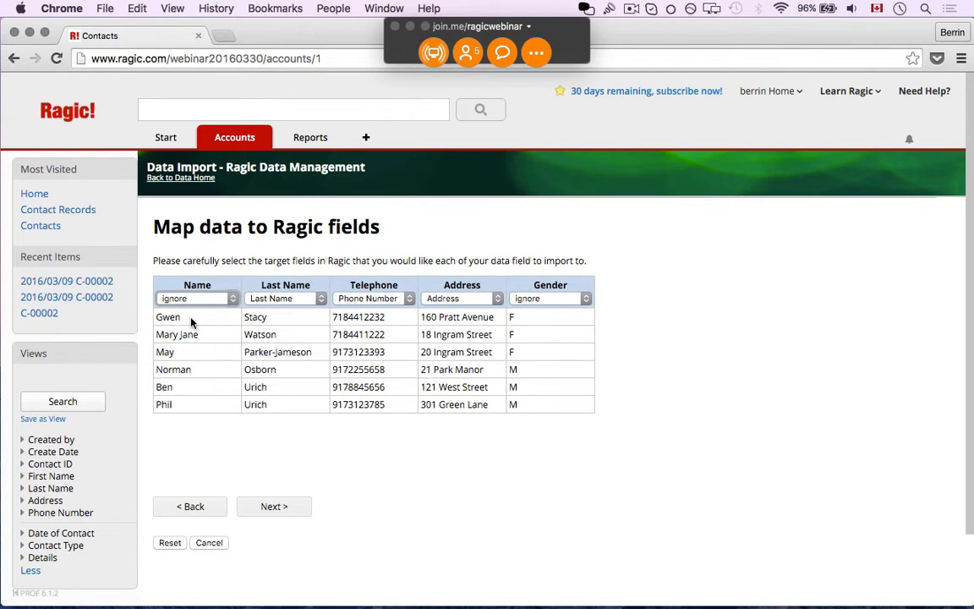
click(190, 298)
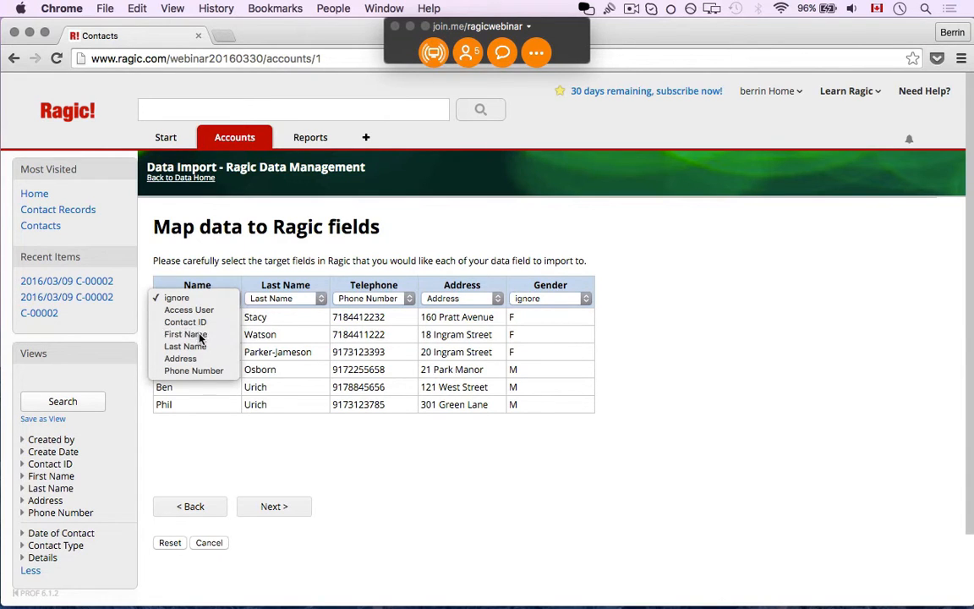
click(241, 336)
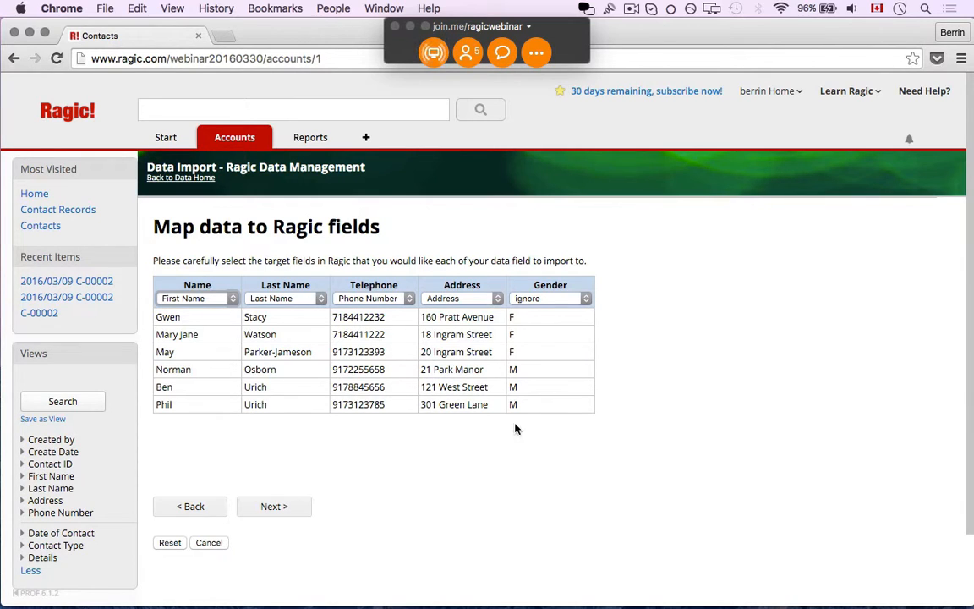
click(283, 506)
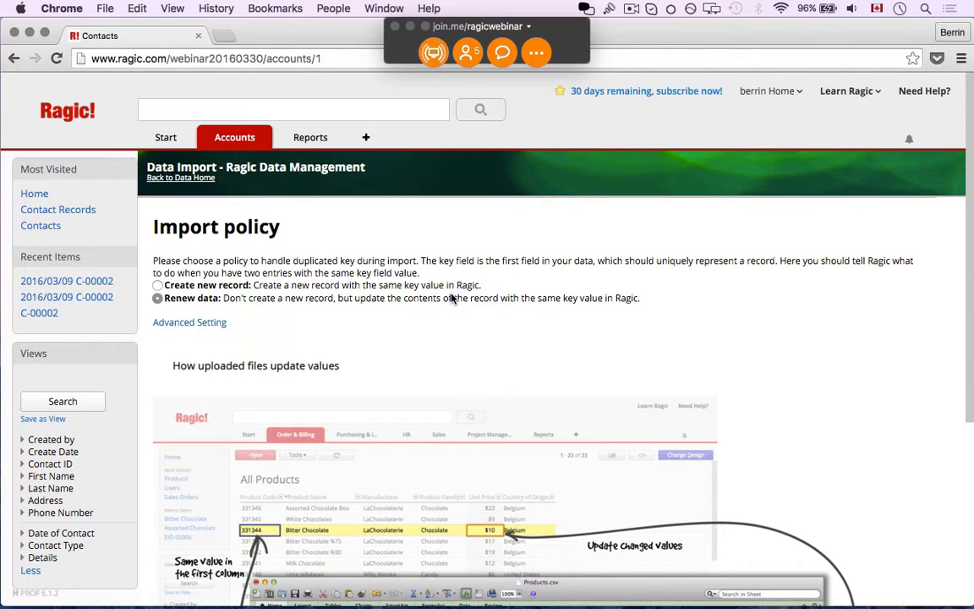
- Choose the Create new record policy for duplicate keys and advance to Ready to import
scroll(641, 261, down, 3)
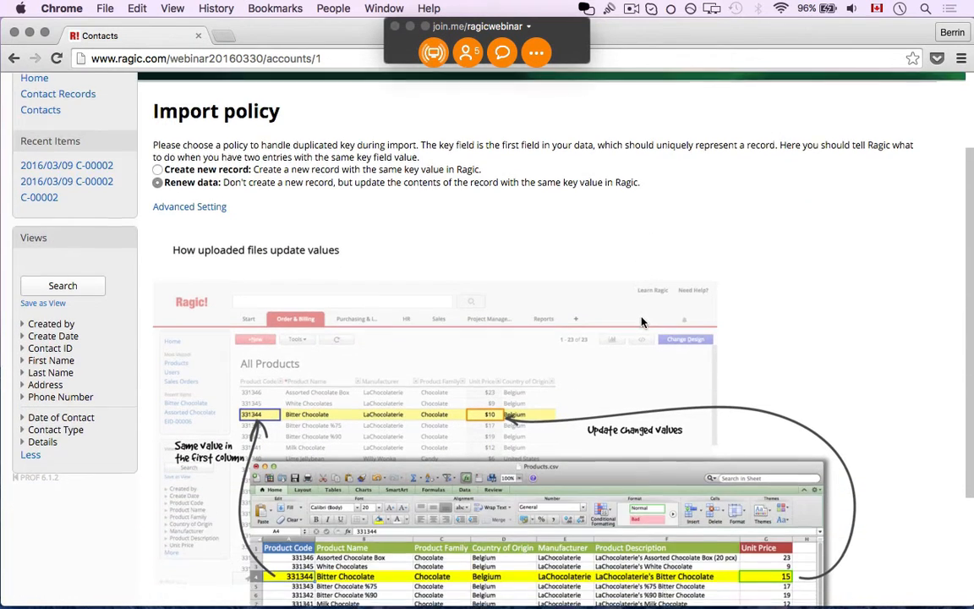
scroll(641, 321, down, 4)
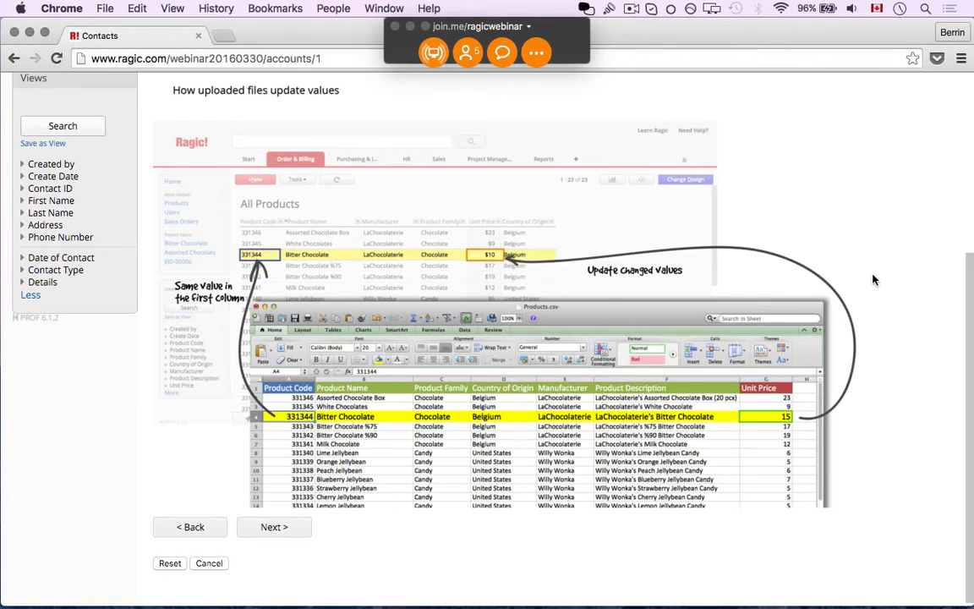
scroll(875, 277, up, 6)
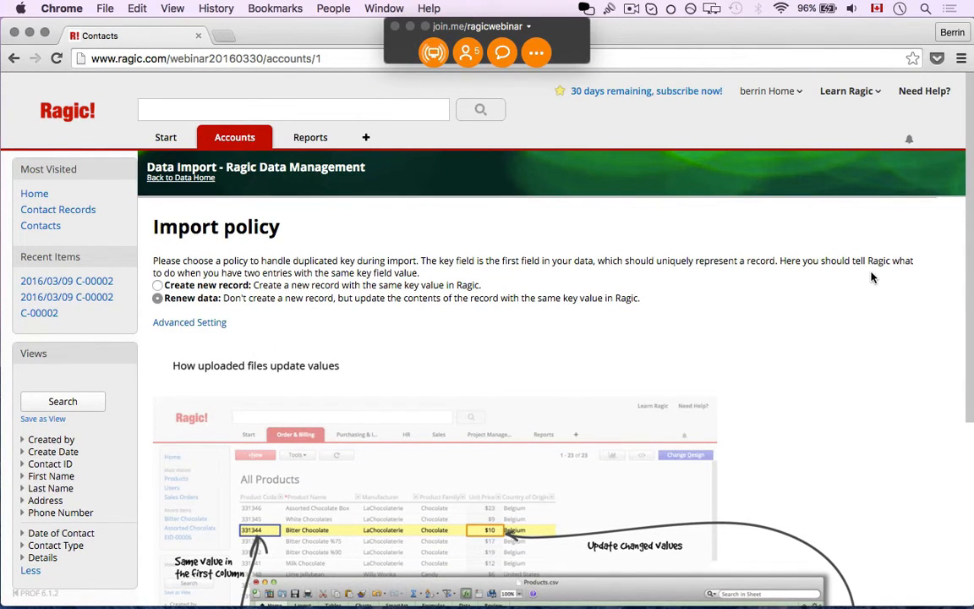
click(200, 286)
scroll(703, 296, down, 4)
scroll(709, 331, down, 3)
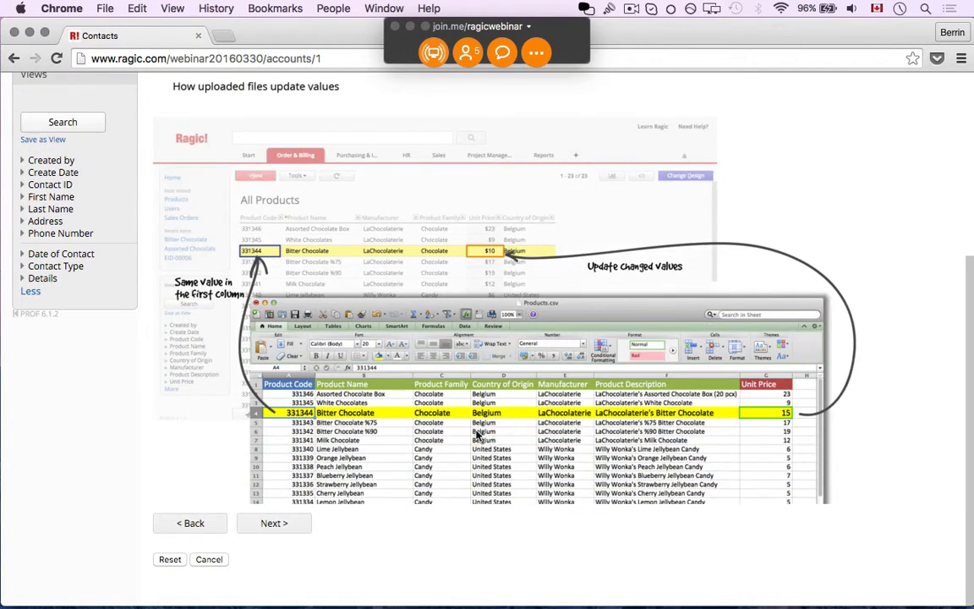
click(271, 523)
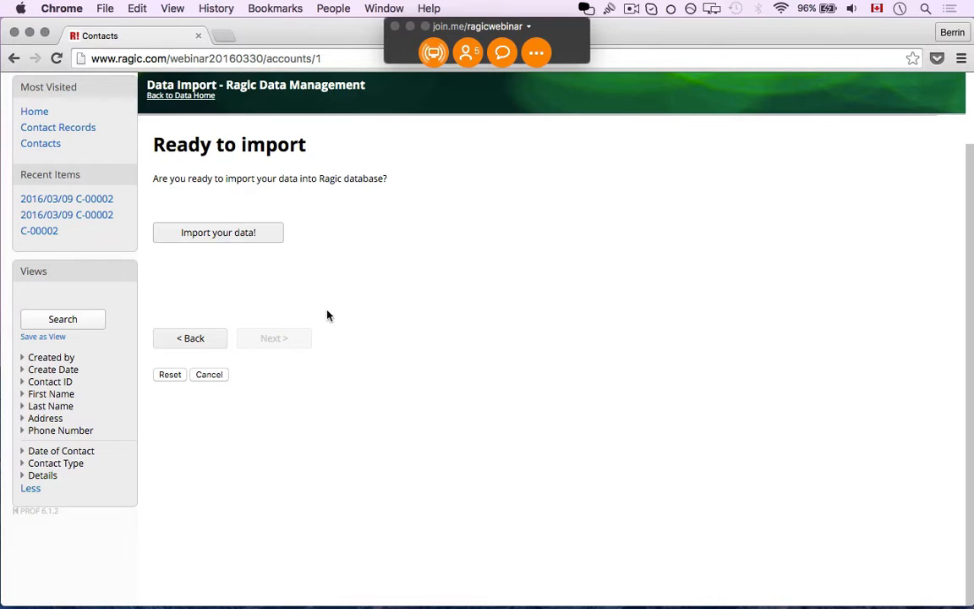
click(225, 239)
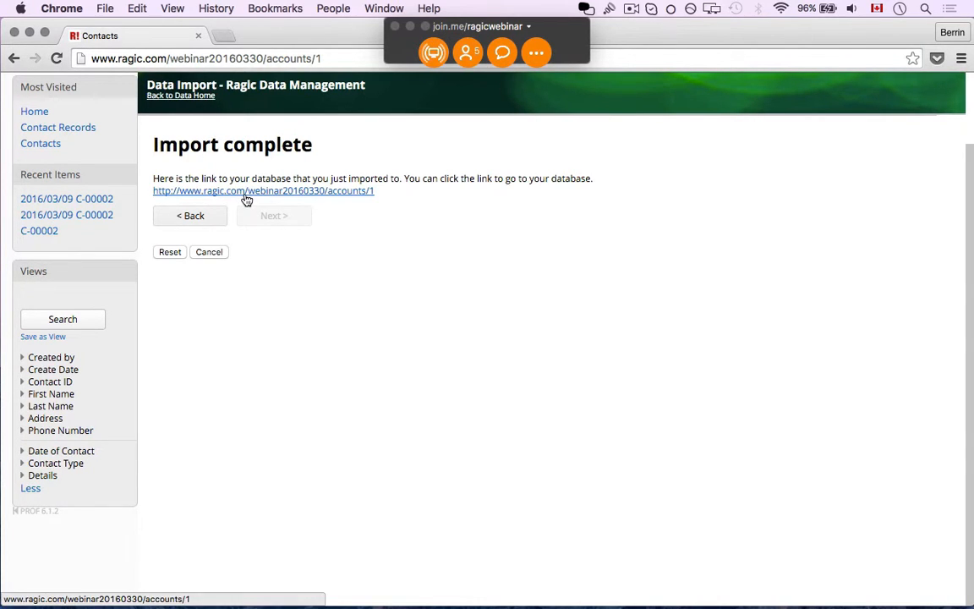
click(246, 200)
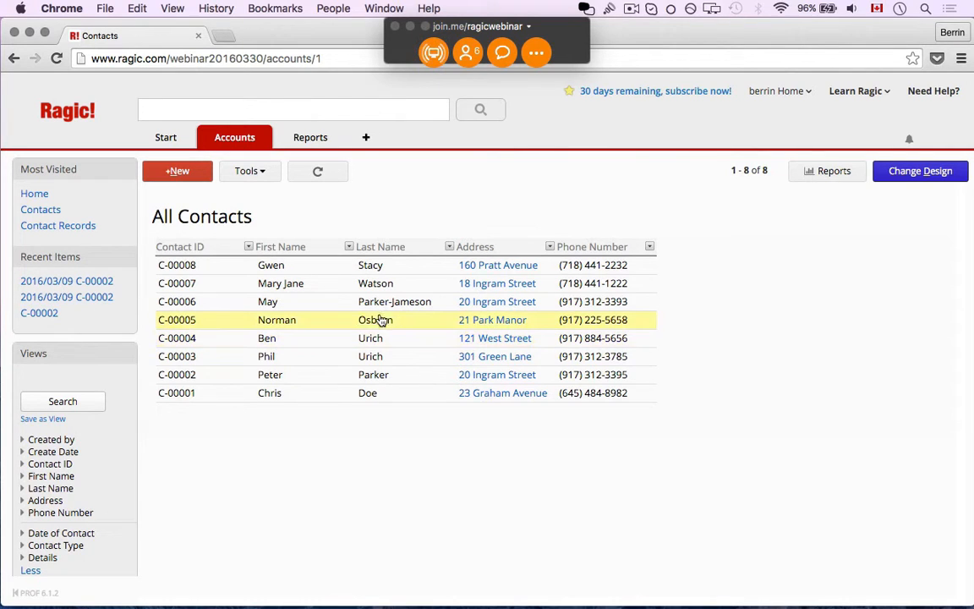
- Open the first contact and inspect the Contact ID field in the form designer without changes
click(288, 267)
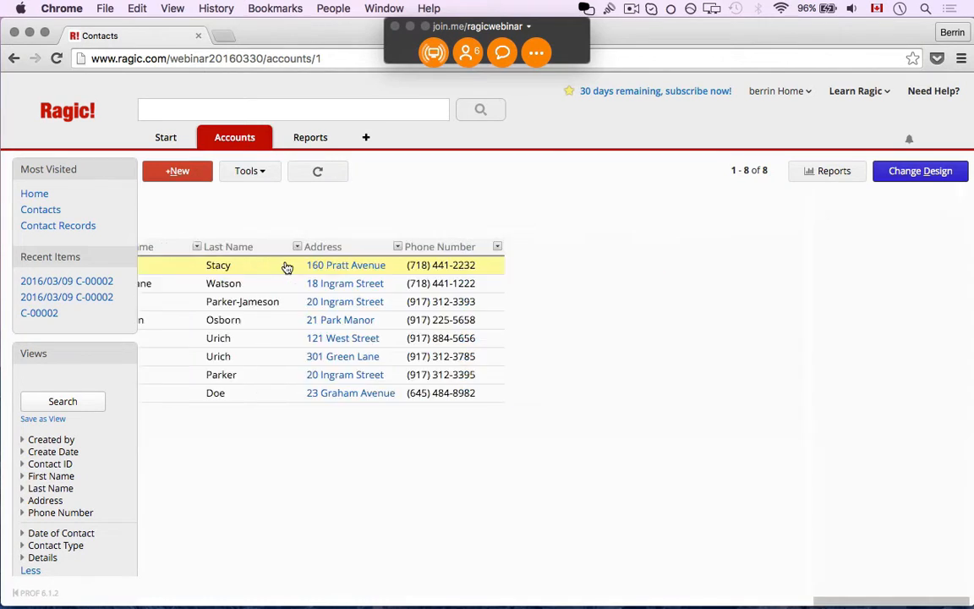
click(882, 173)
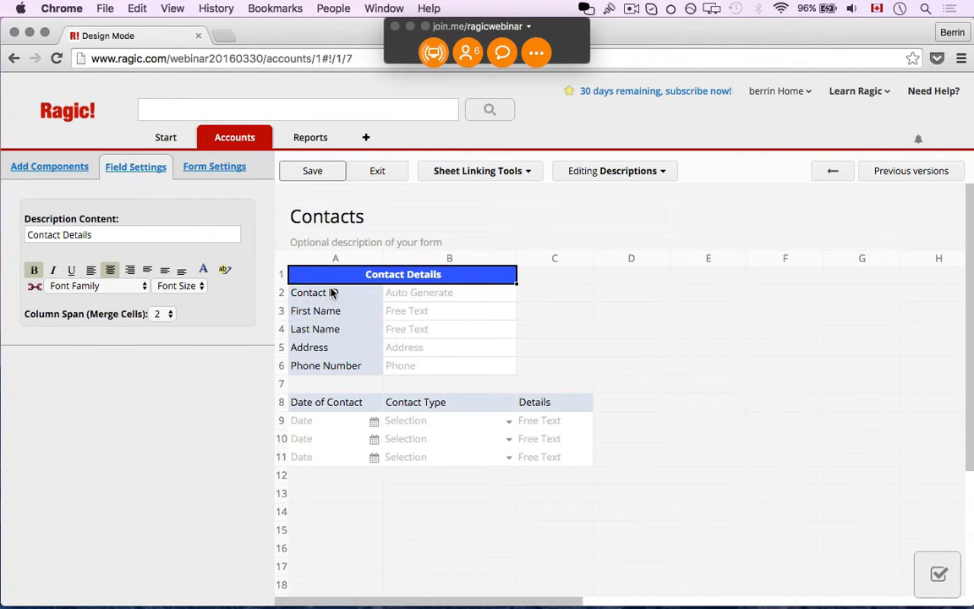
click(338, 292)
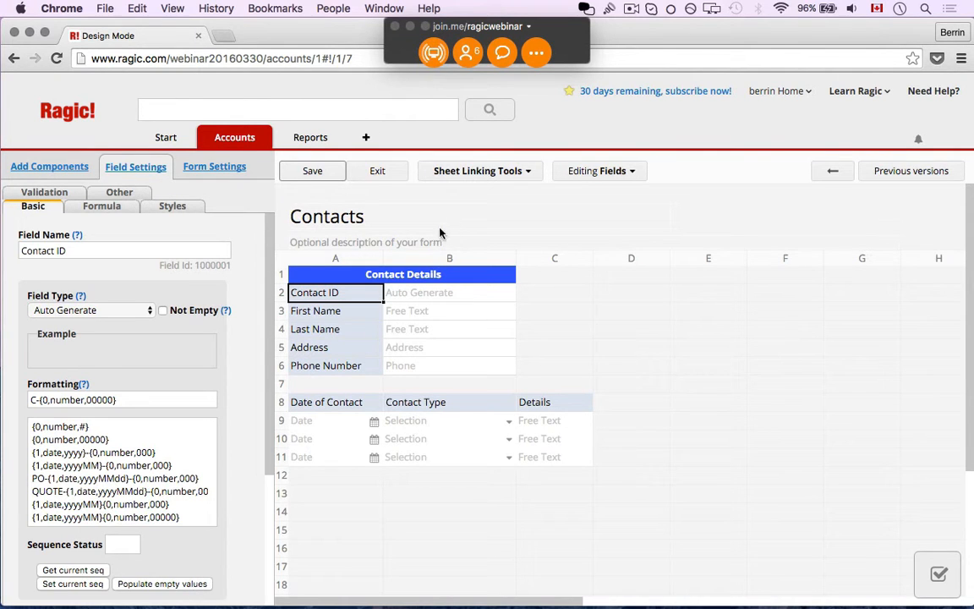
click(395, 181)
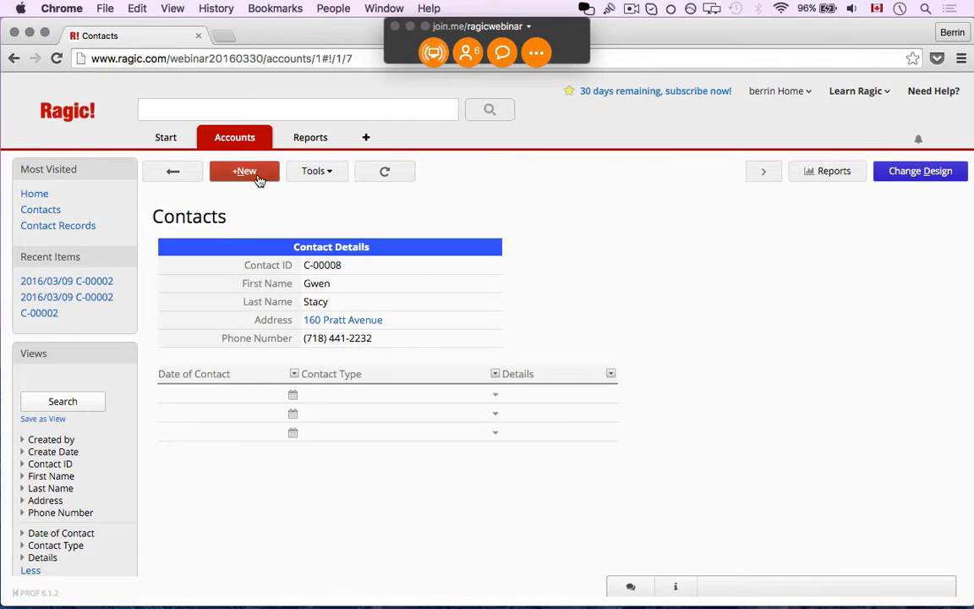
- Return to the contacts listing and open the second contact, C-00007
click(172, 171)
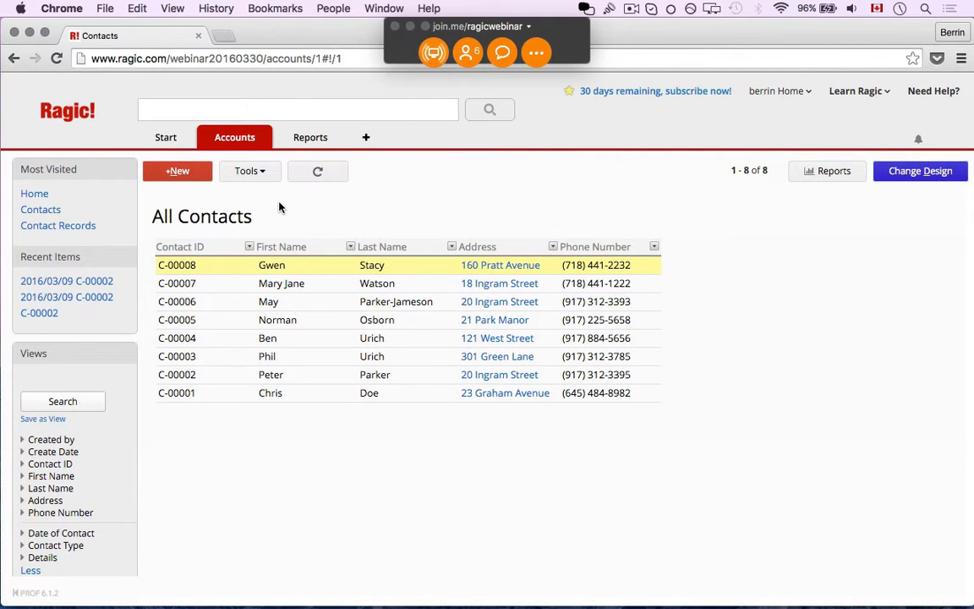
click(294, 285)
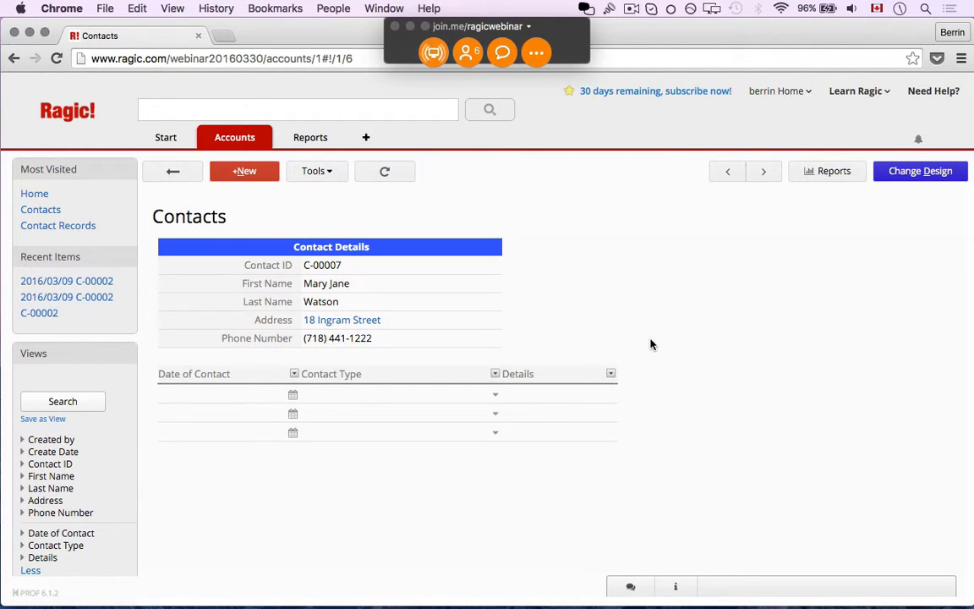
mouse_move(237, 140)
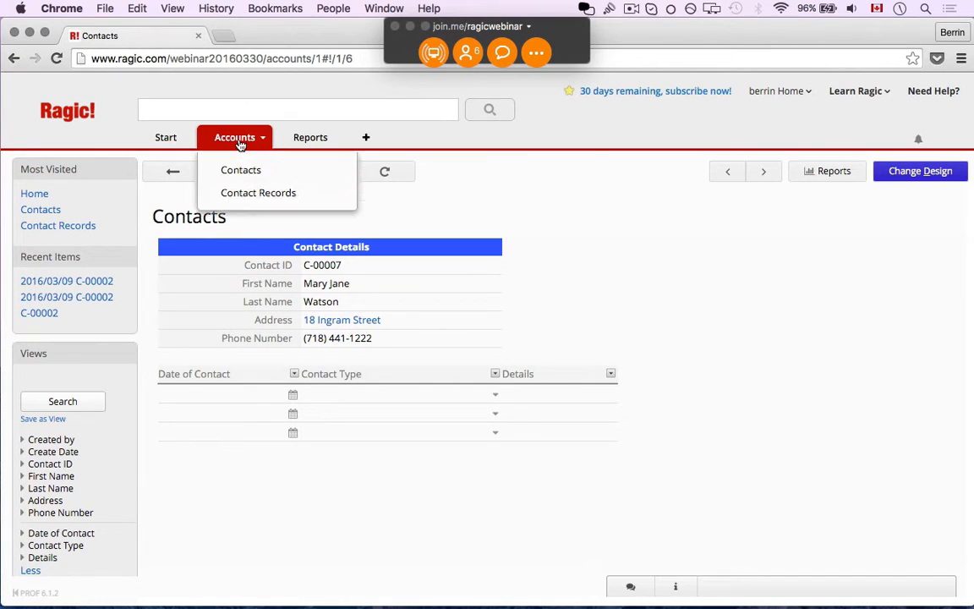
- Choose Contact Records under the Accounts tab to list all five dated contacts
click(254, 195)
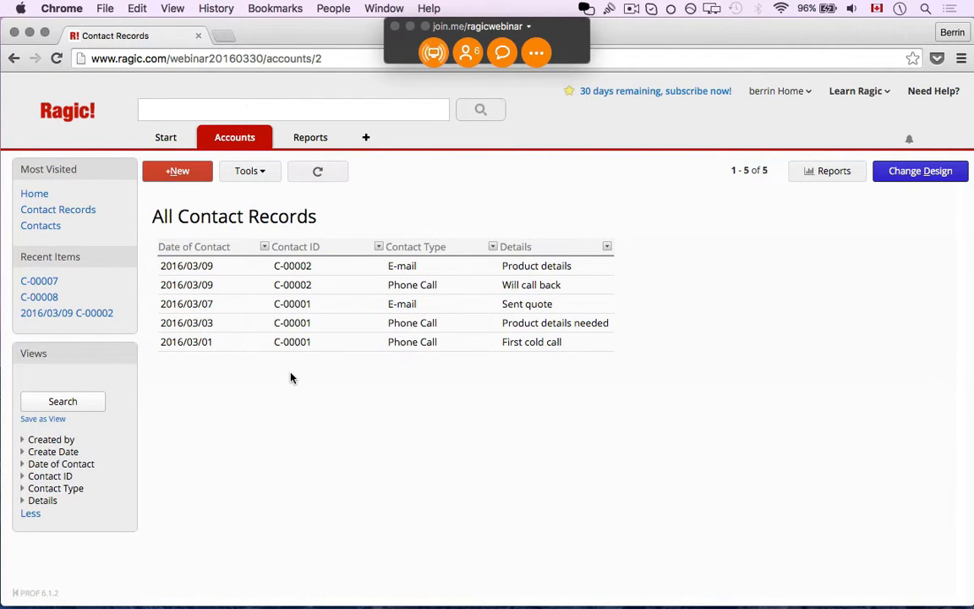
mouse_move(226, 149)
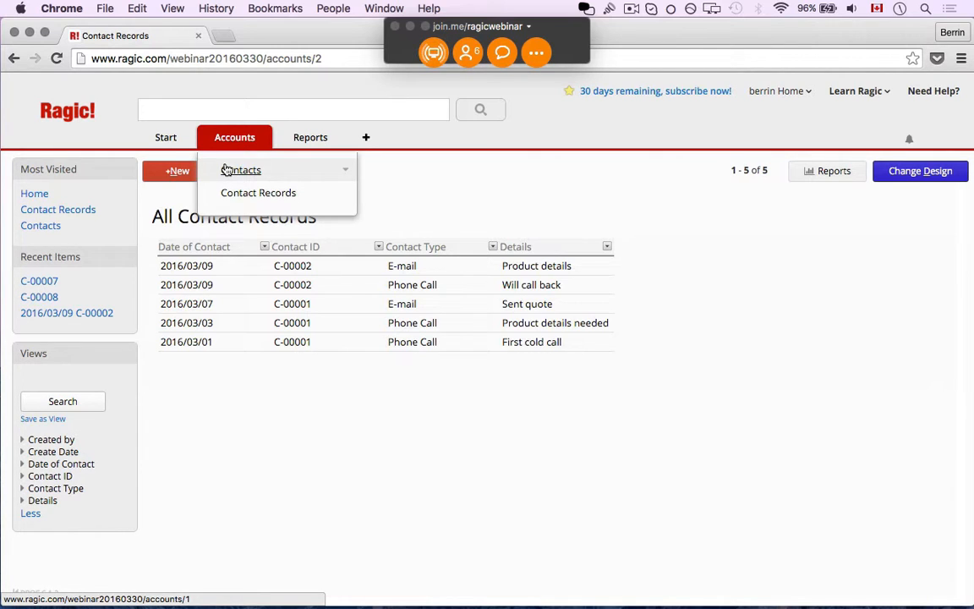
- Add a new tab named Sales and create a Products sheet under it
click(263, 141)
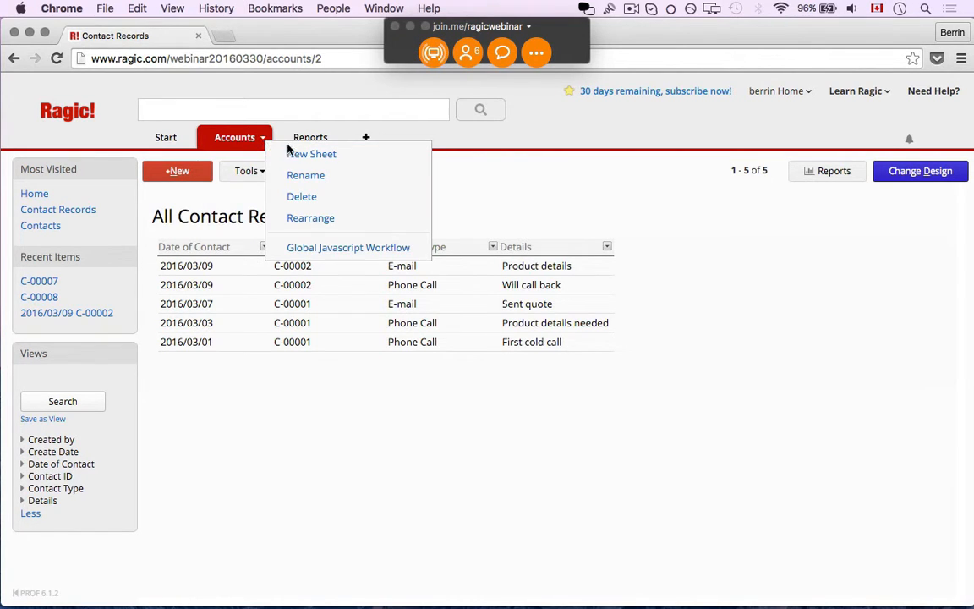
click(291, 153)
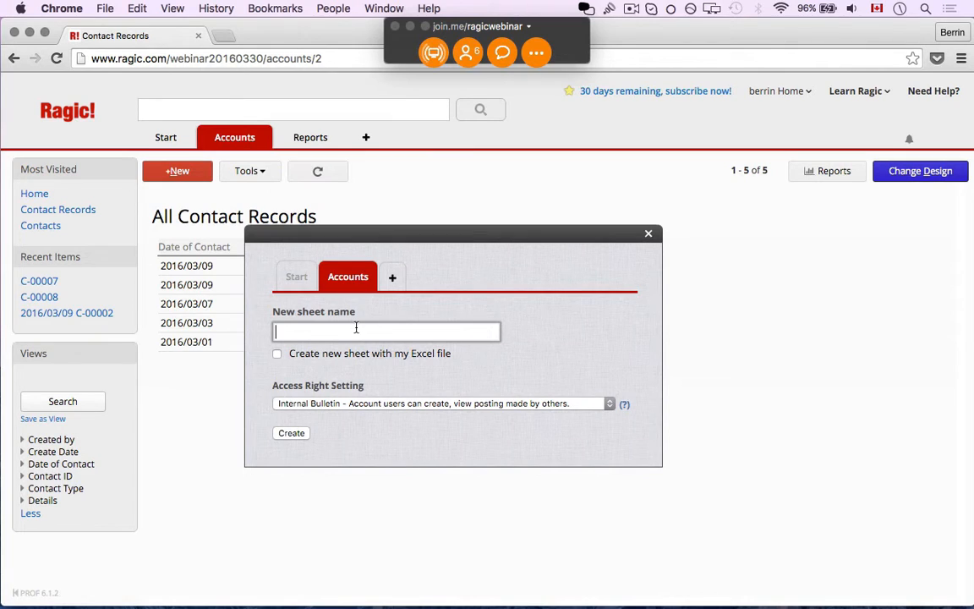
click(392, 278)
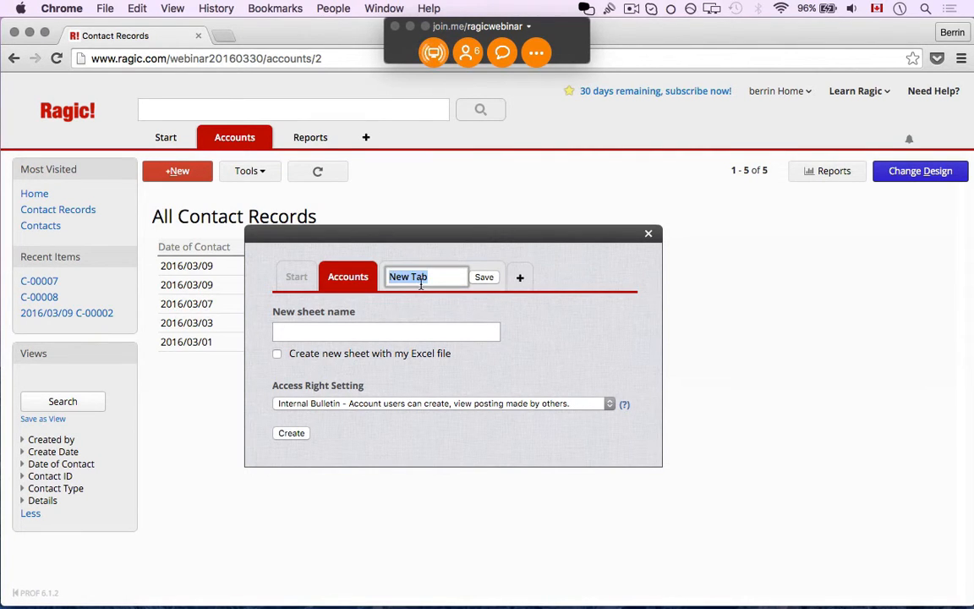
text(Sales)
click(391, 327)
text(Products)
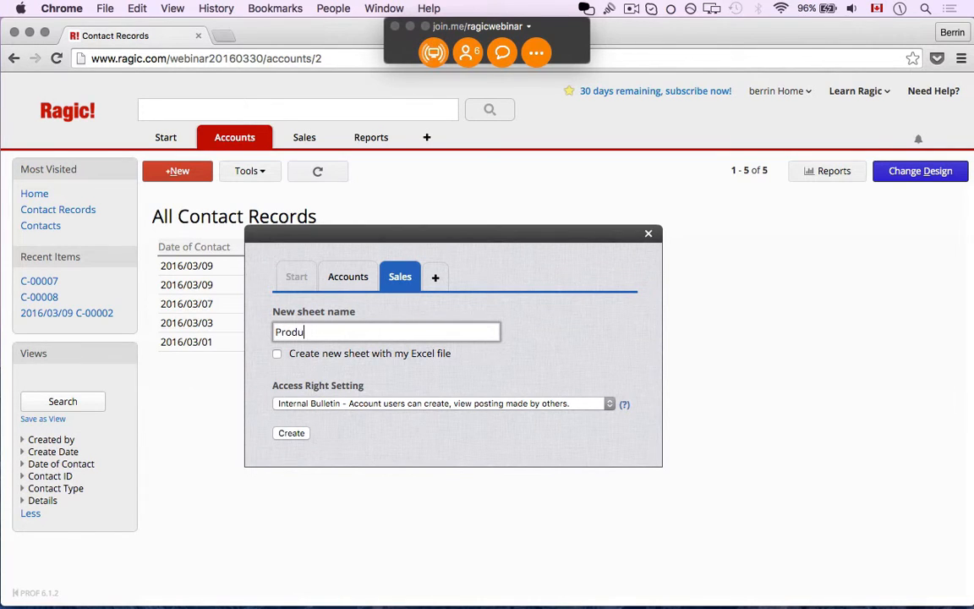
click(292, 433)
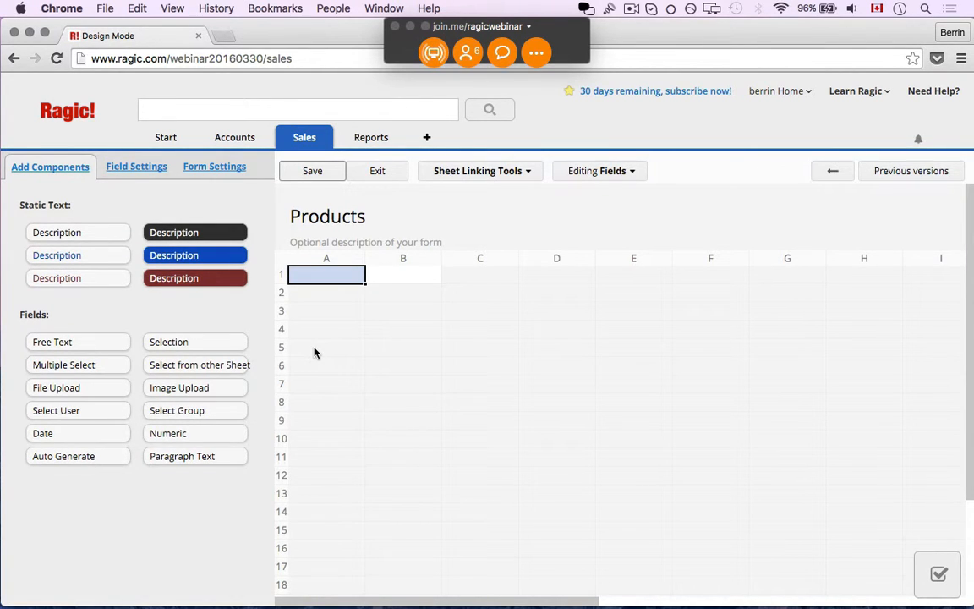
- Define Product SKU, Name and Description fields in A1–A3, then save the design and exit
text(Product)
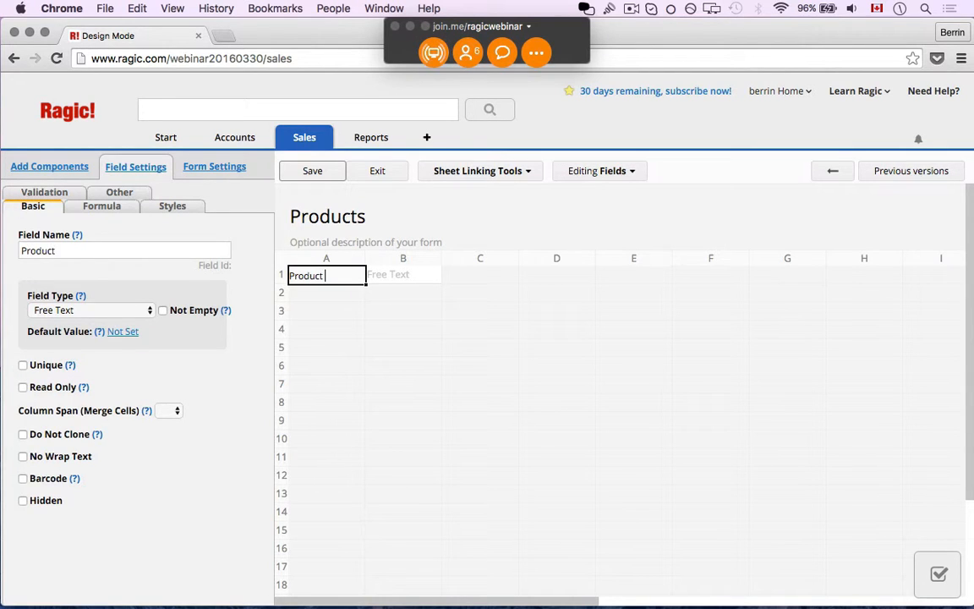
text( SKU)
key(Return)
text(Name)
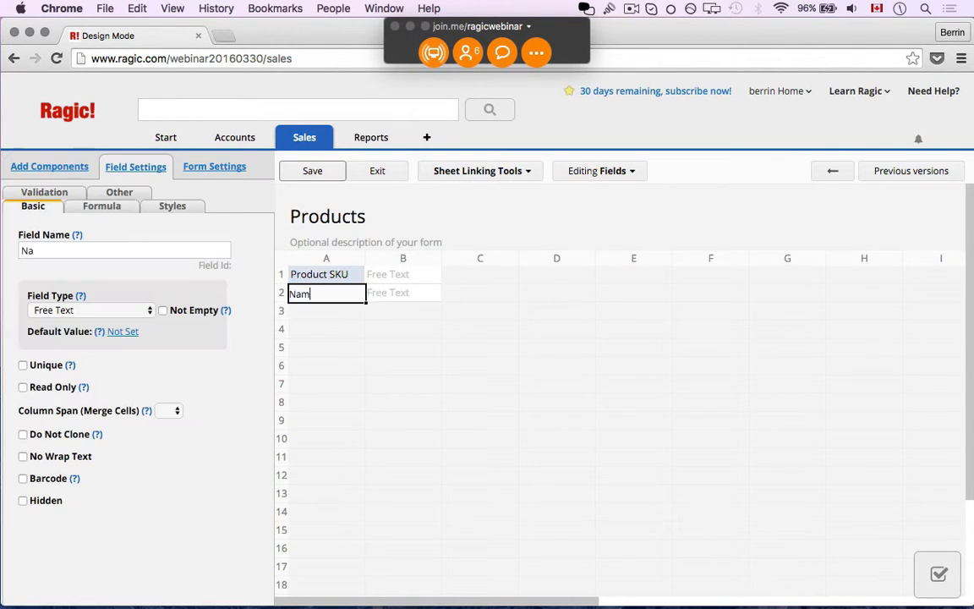
key(Return)
text(Description)
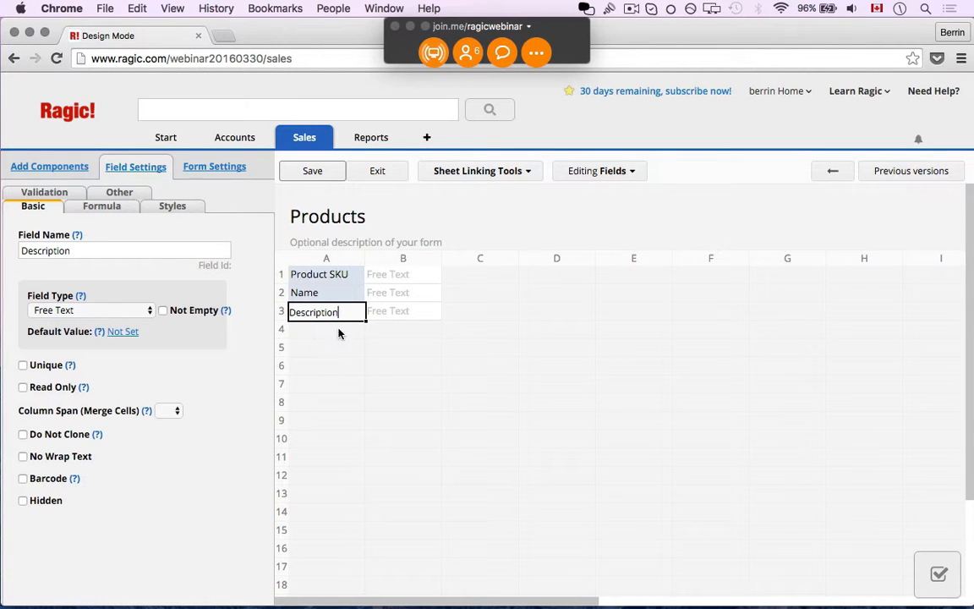
click(349, 274)
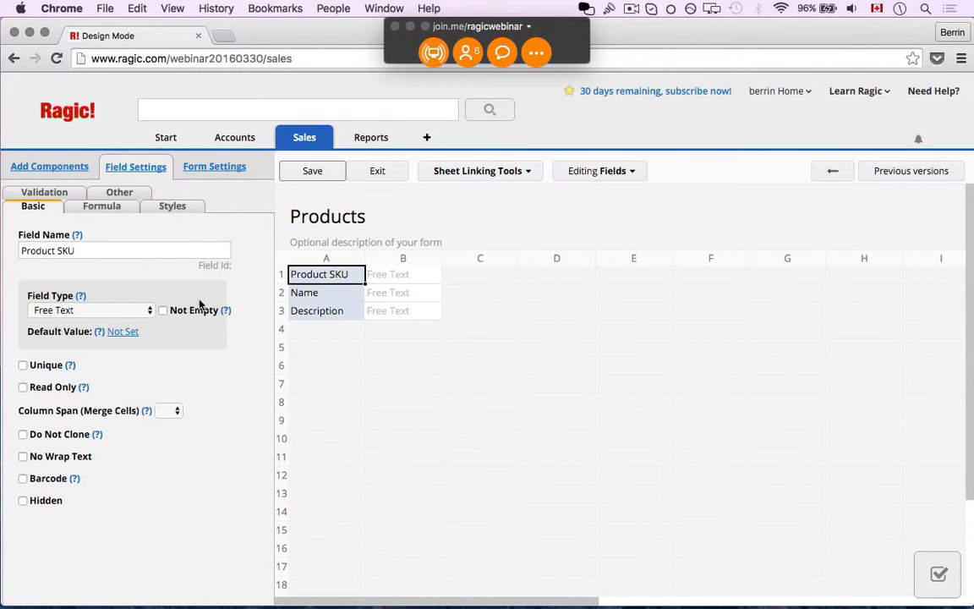
click(318, 175)
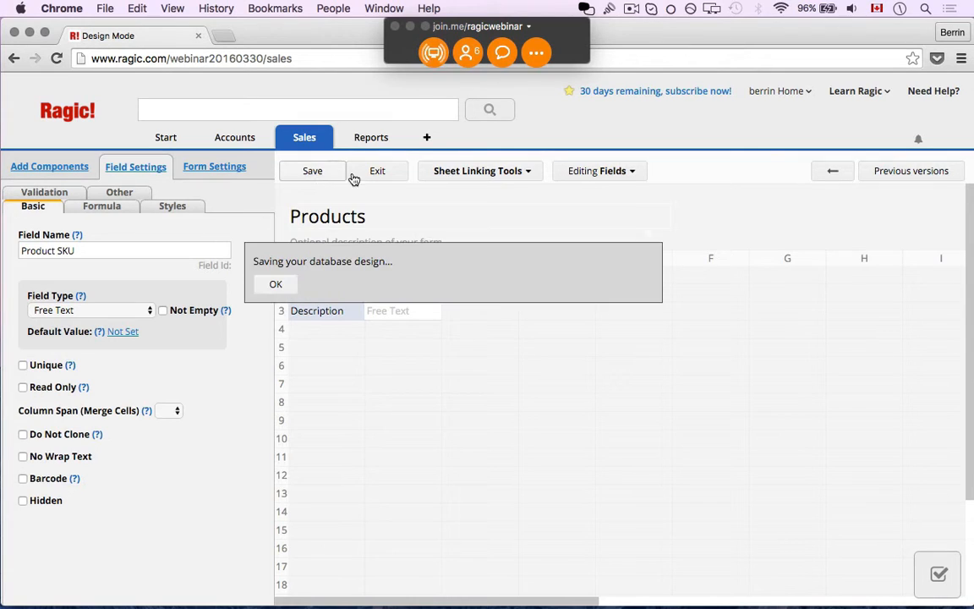
click(369, 176)
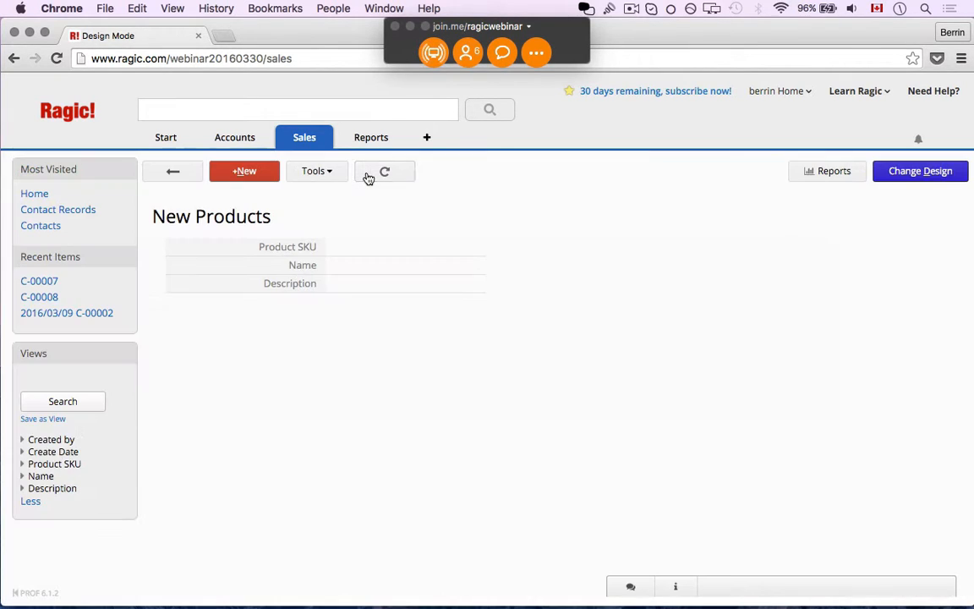
- Save a product with SKU ABC123, name ABC Tiles, description 'Wooden ABC tile blocks'
click(347, 244)
text(ABC)
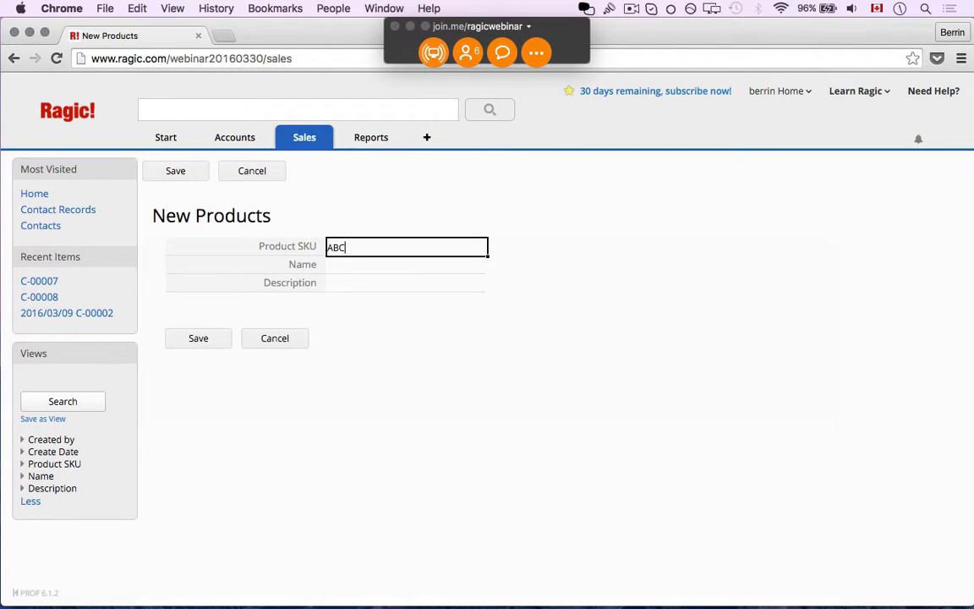
text( Tiles)
key(Tab)
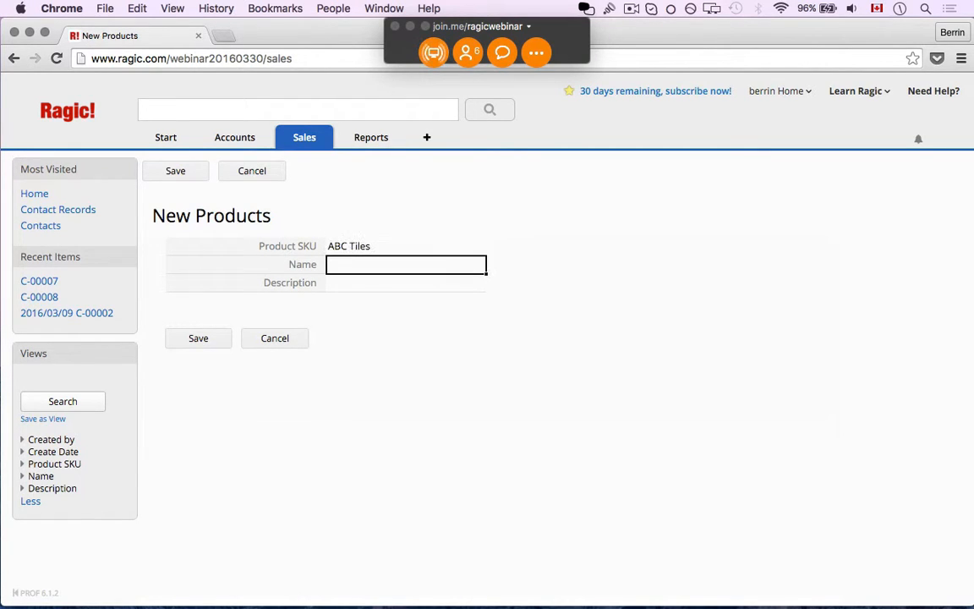
key(shift+Tab)
key(BackSpace)
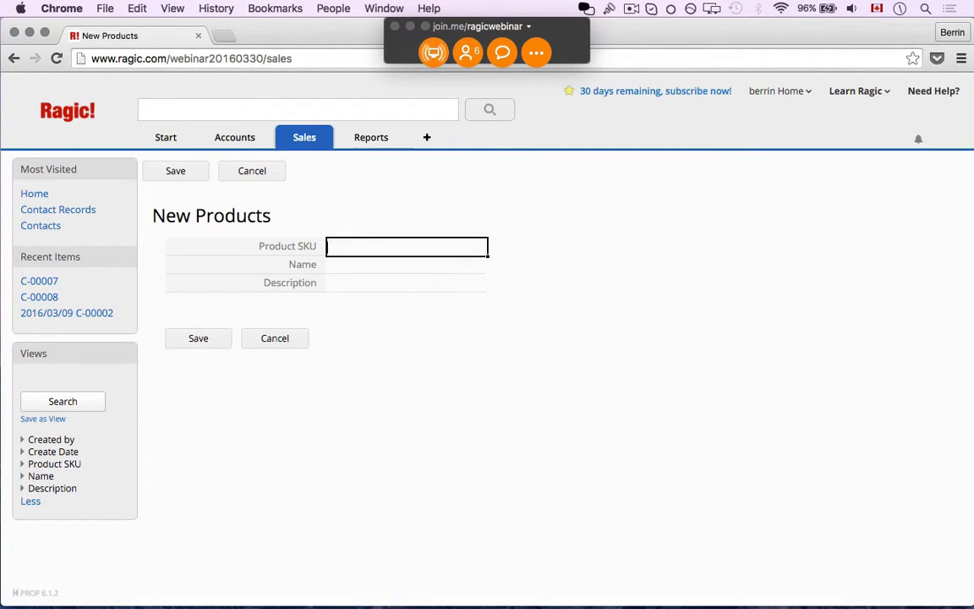
text(ABC123)
key(Tab)
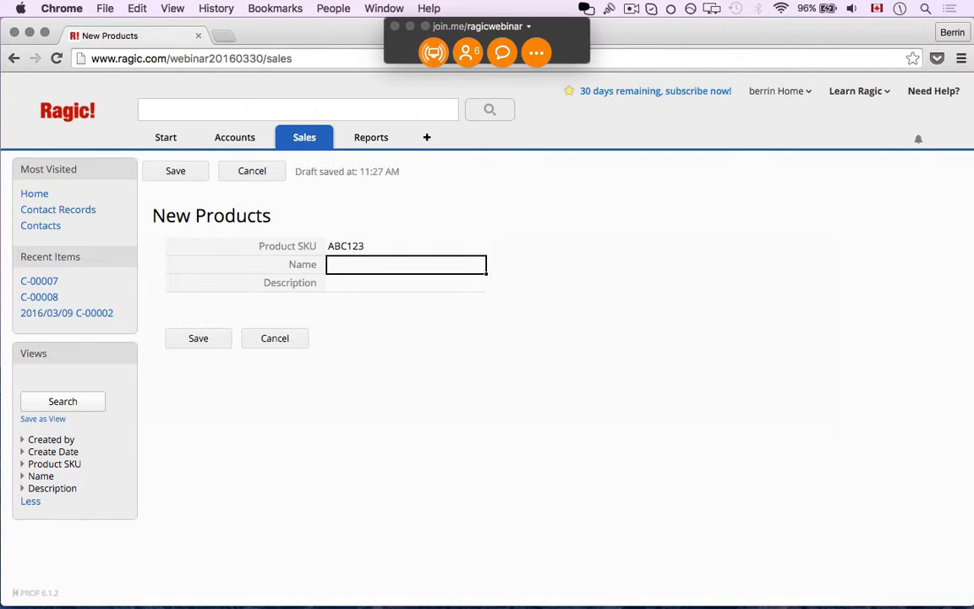
text(ABC Tiles)
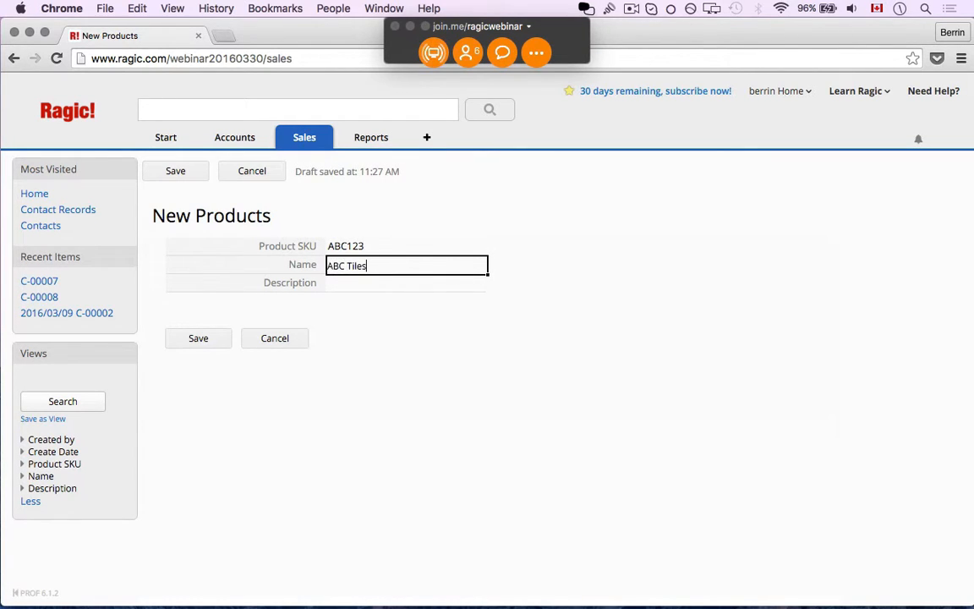
key(Tab)
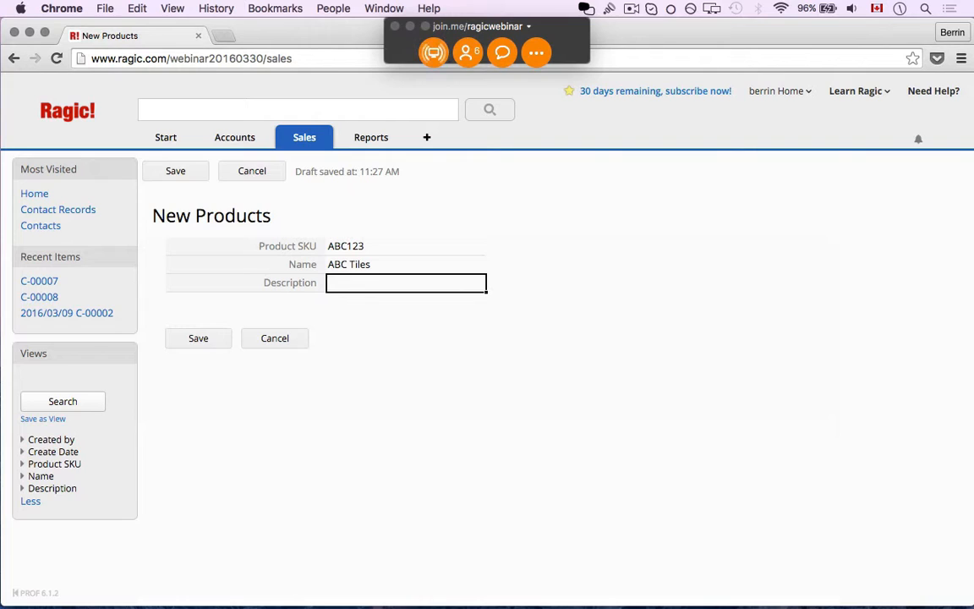
text(Wooden ABC)
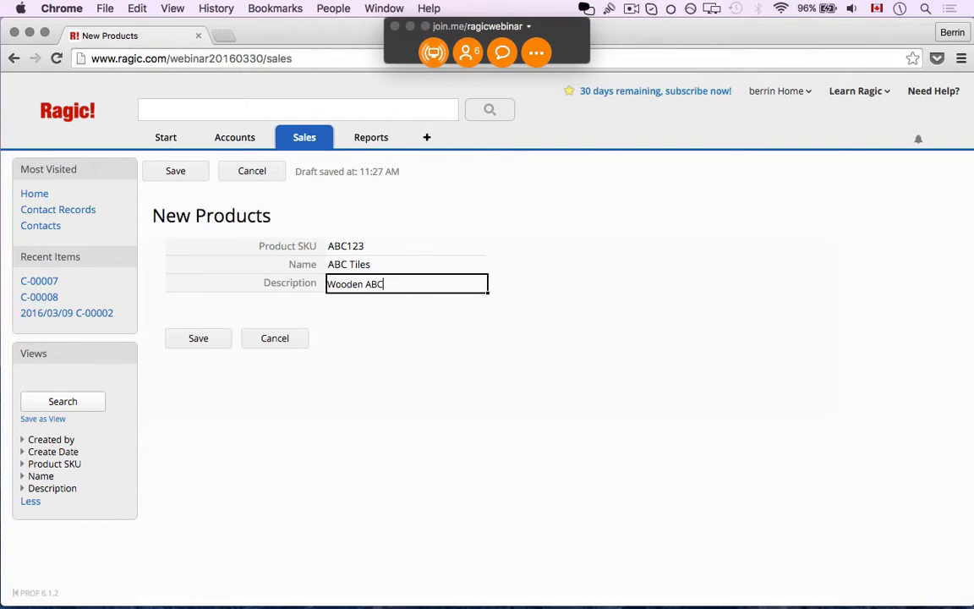
text( tile blocks)
click(201, 338)
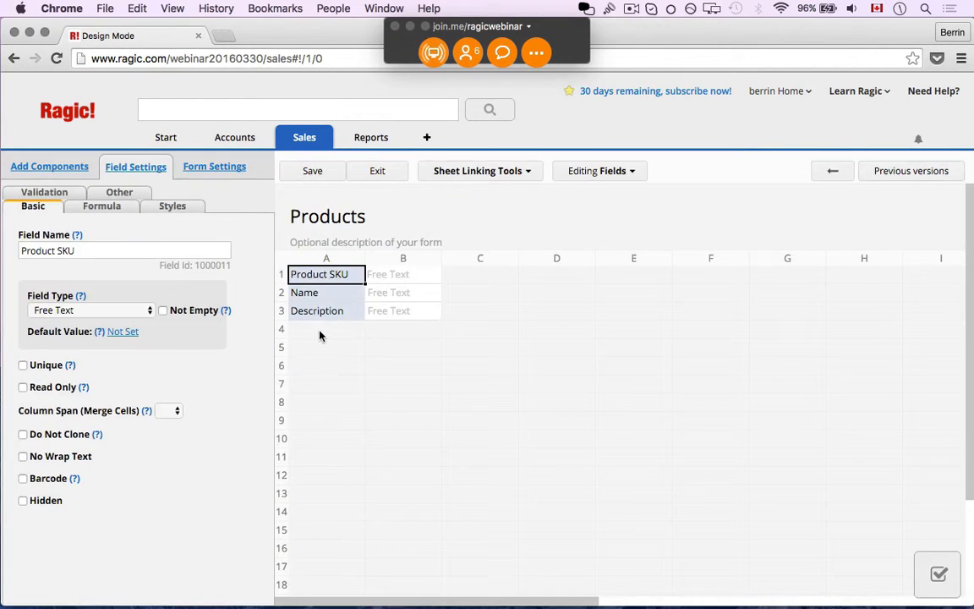
- Add a Money-type Price field in row 5, save the design and exit to the record
click(317, 345)
text(Price)
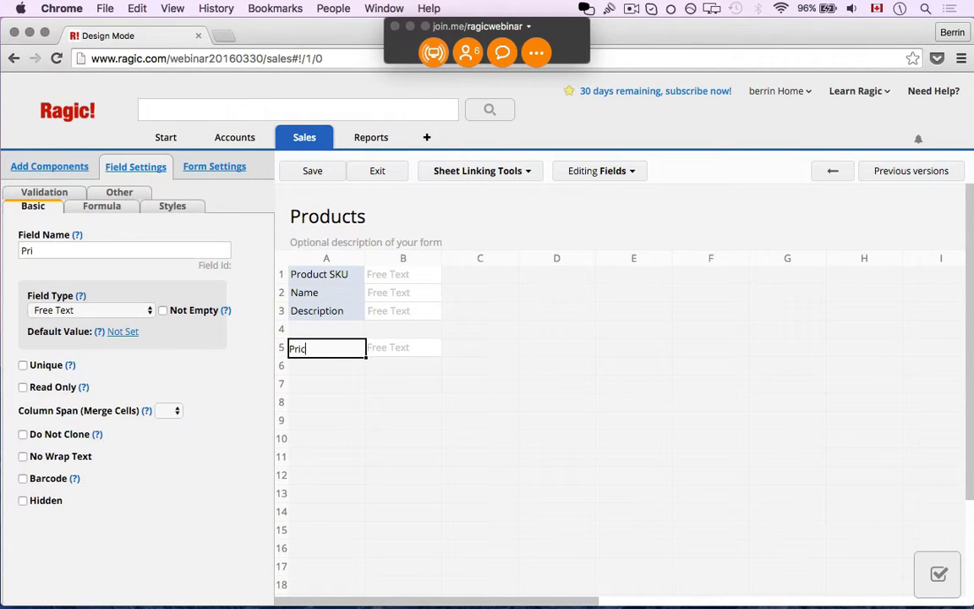
click(315, 172)
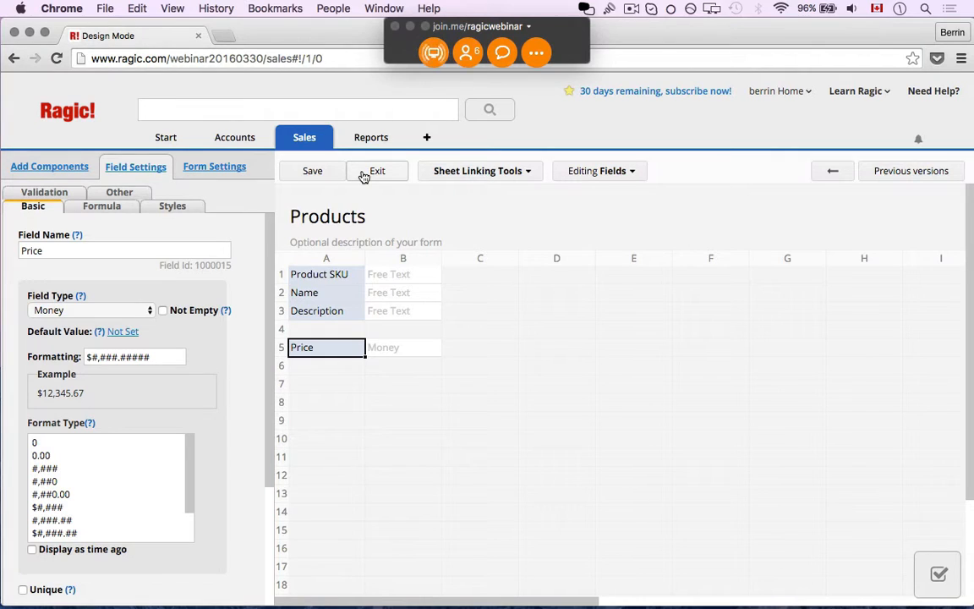
click(365, 172)
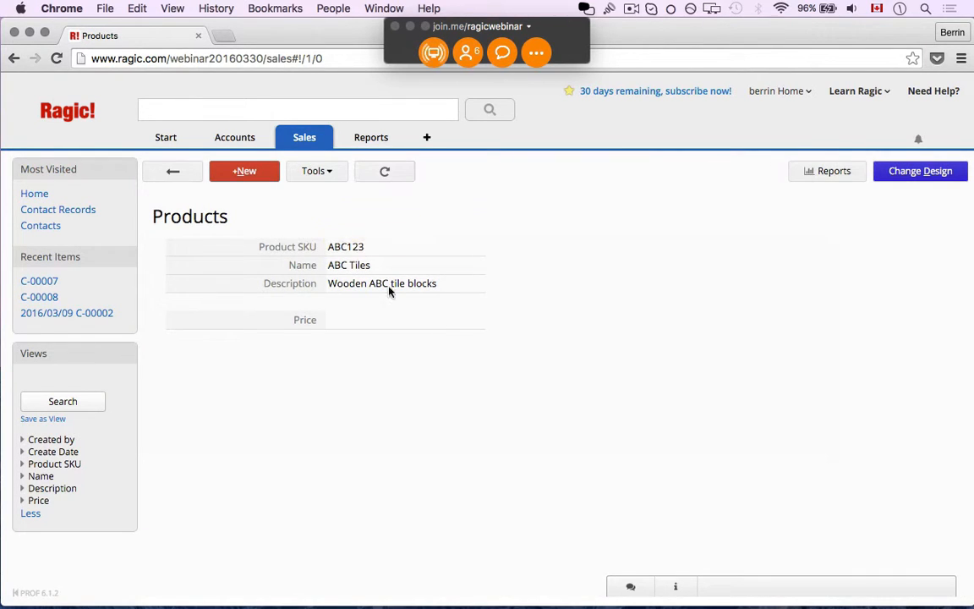
- Price ABC Tiles at 12.50, save it, and start a blank new product
click(388, 323)
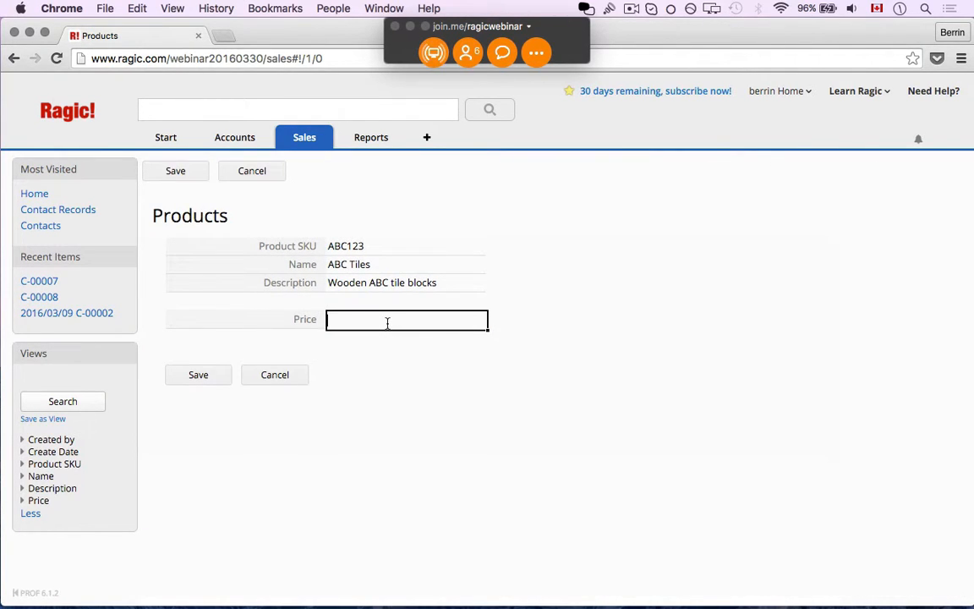
text(12.50)
click(199, 375)
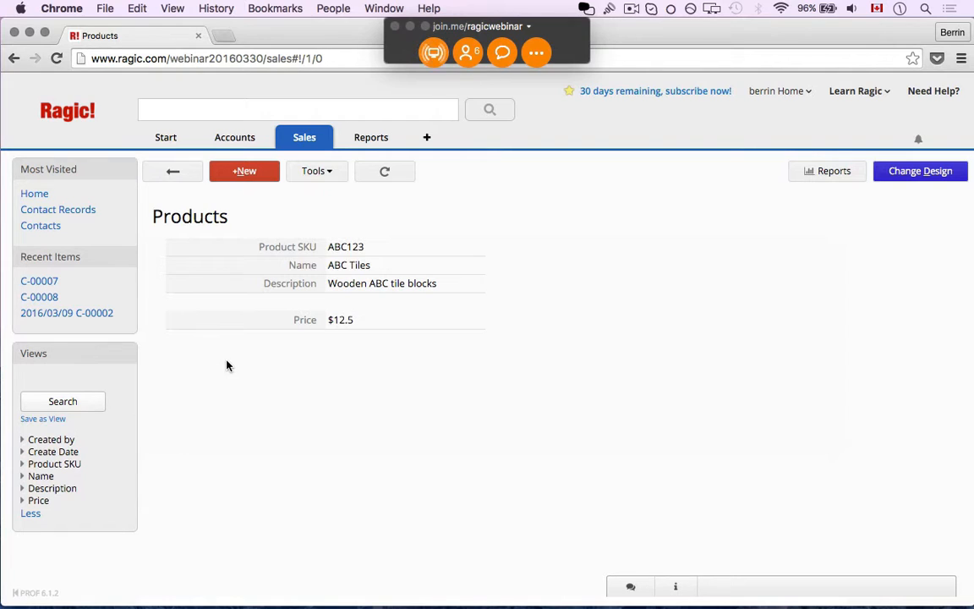
click(250, 176)
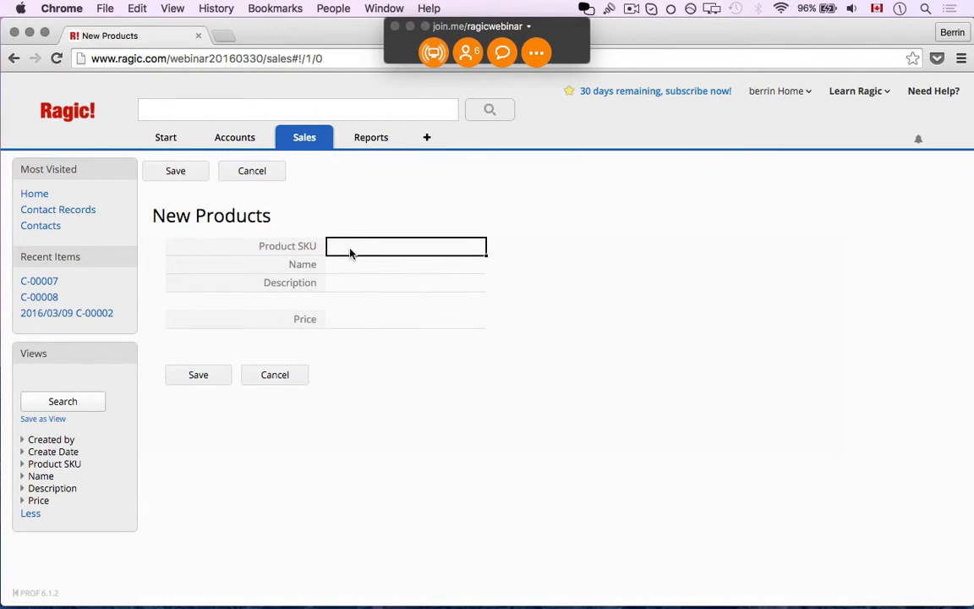
- Save product AB19201 'Fabulous Unicorn', described 'Unicorn plush toy', priced 25.35
click(350, 268)
click(353, 252)
text(AB19201)
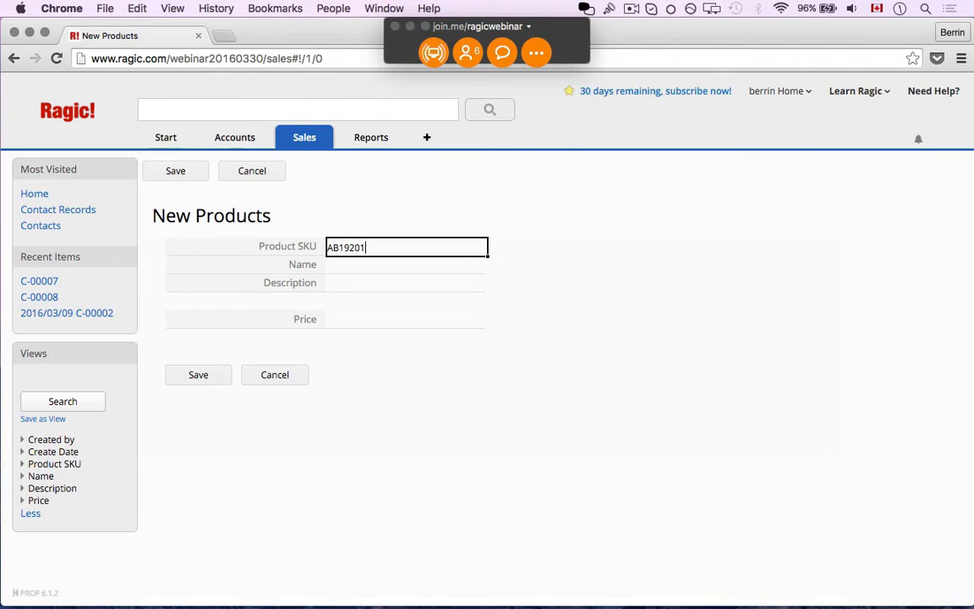
key(Tab)
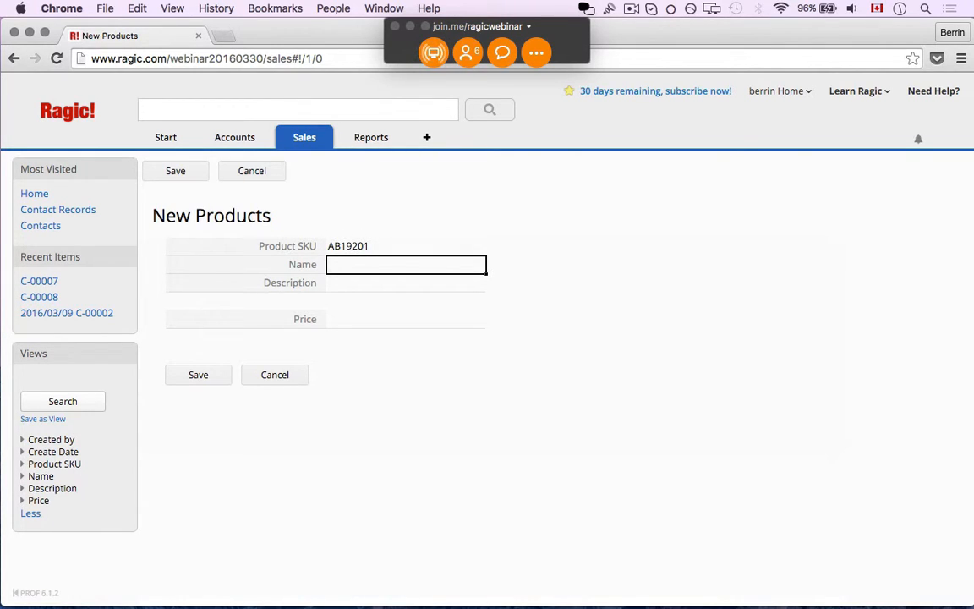
text(Fabu)
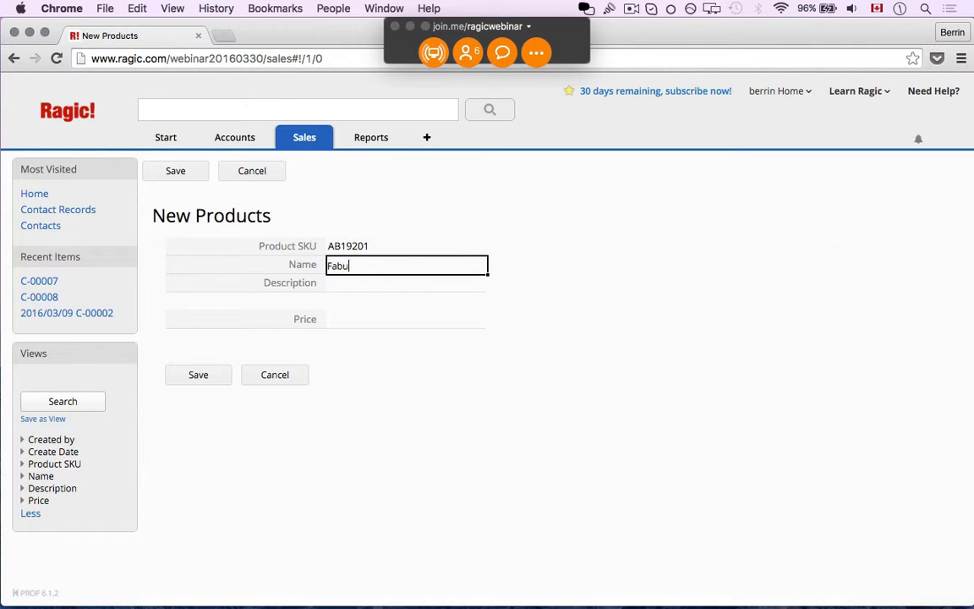
text(lous Unicorn)
key(Tab)
text(Unico)
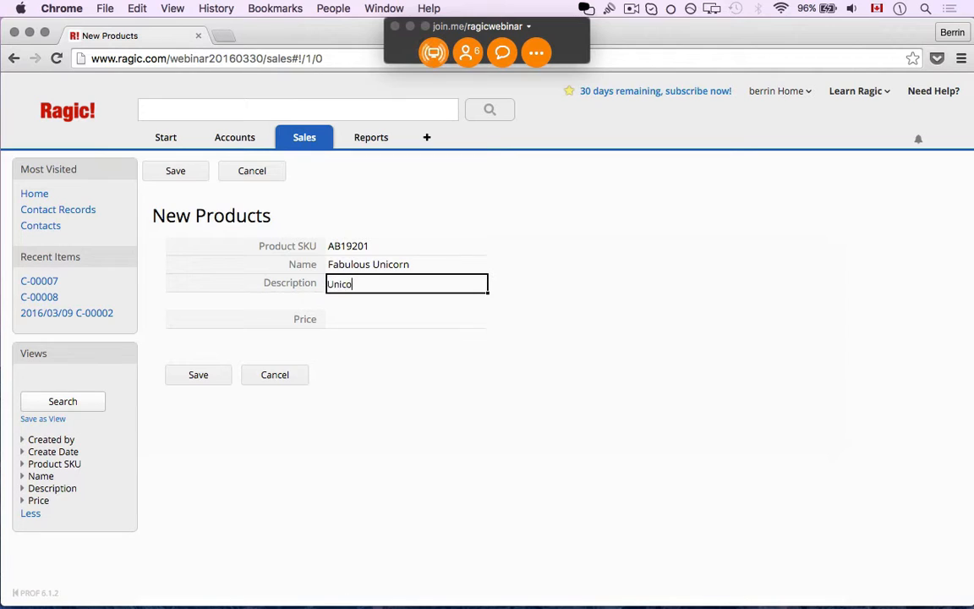
text(rn plush toy)
key(Tab)
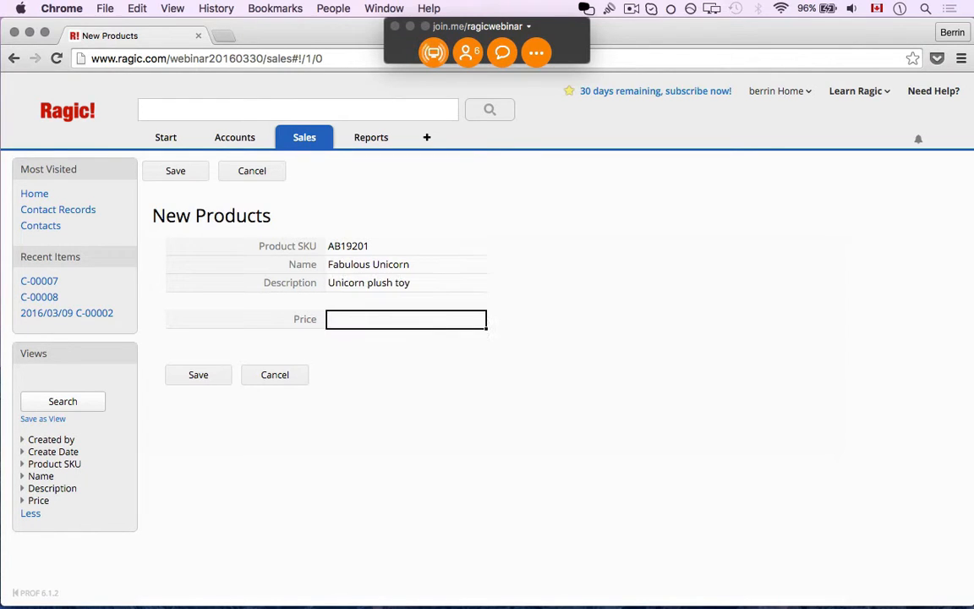
text(25.35)
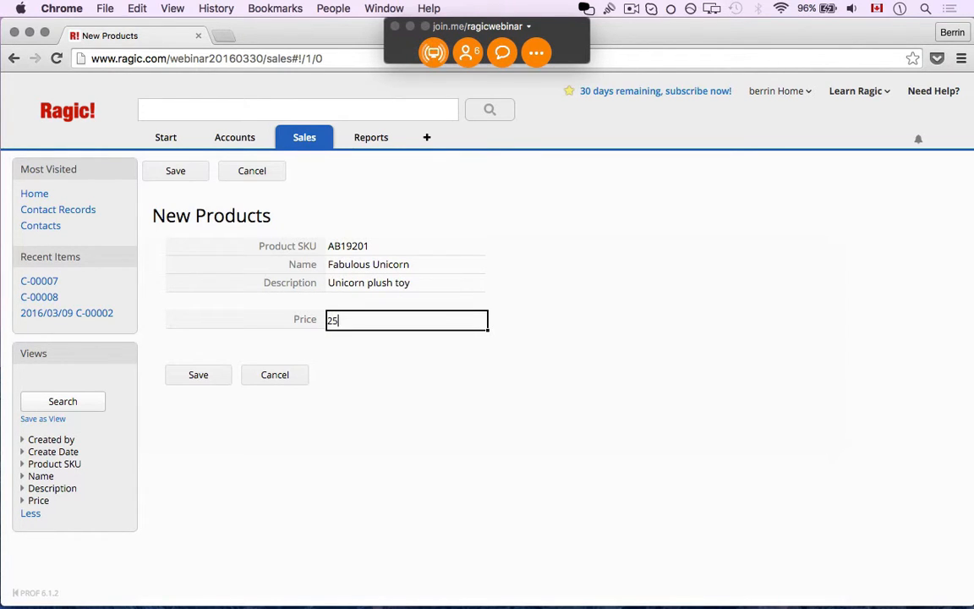
click(211, 369)
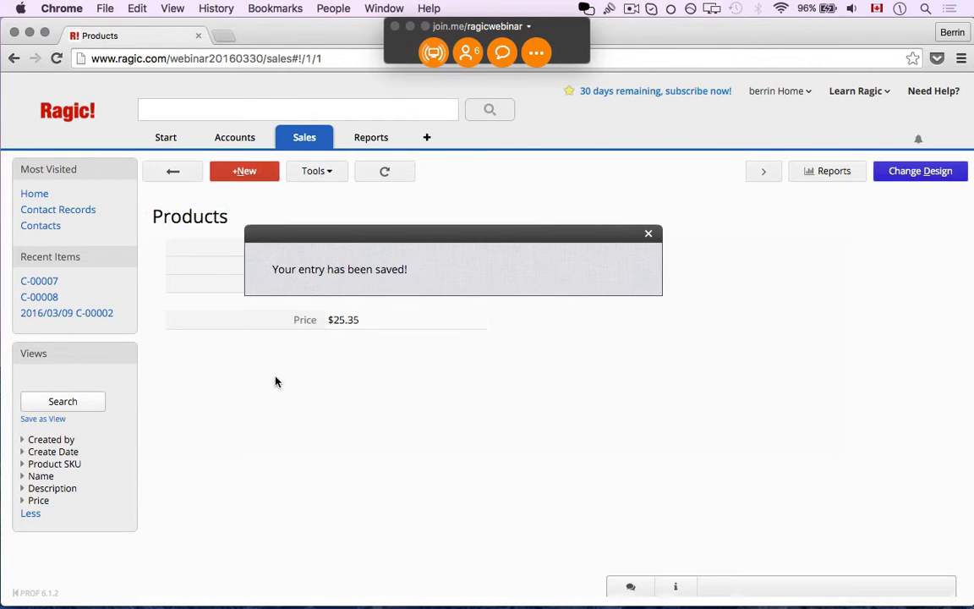
- Return to All Products, listing AB19201 at $25.35 and ABC123 at $12.5
click(174, 172)
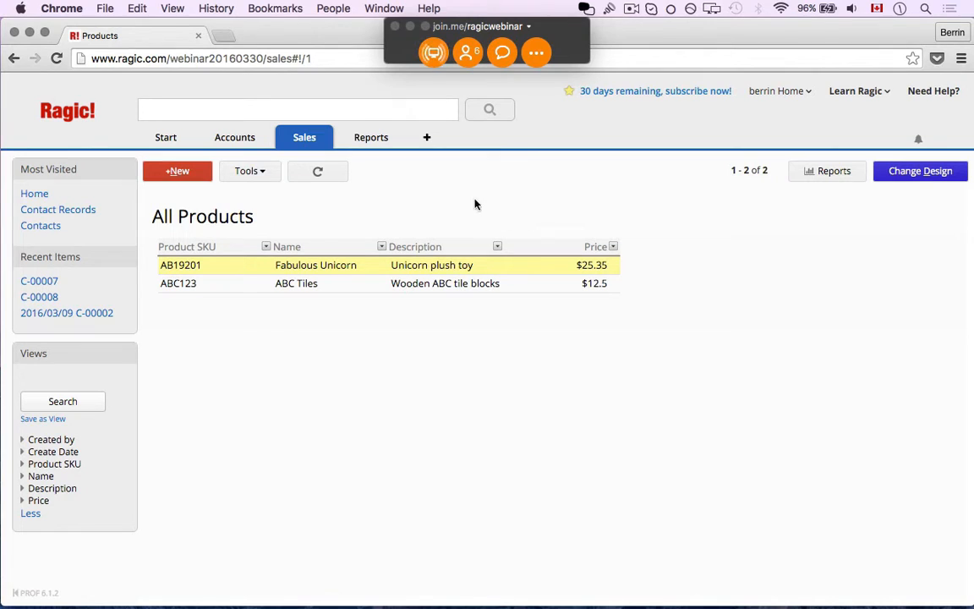
mouse_move(279, 139)
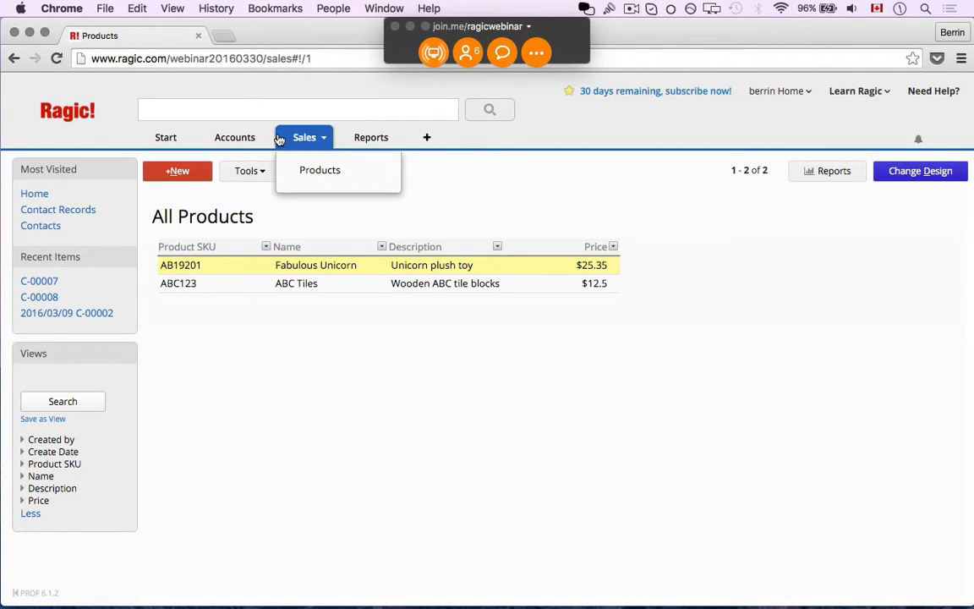
- Create a new sheet named Sales Orders under the Sales tab
click(324, 138)
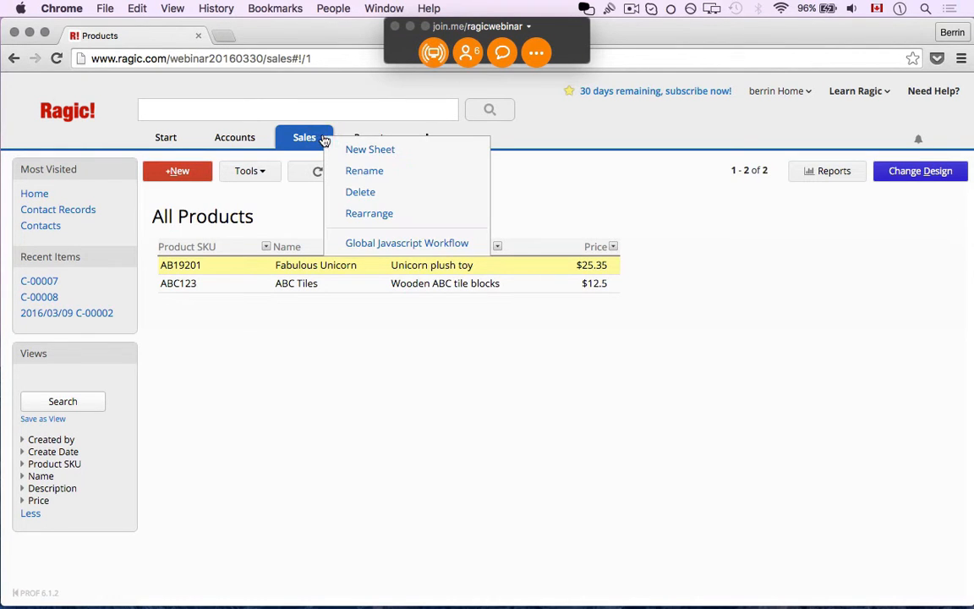
click(366, 160)
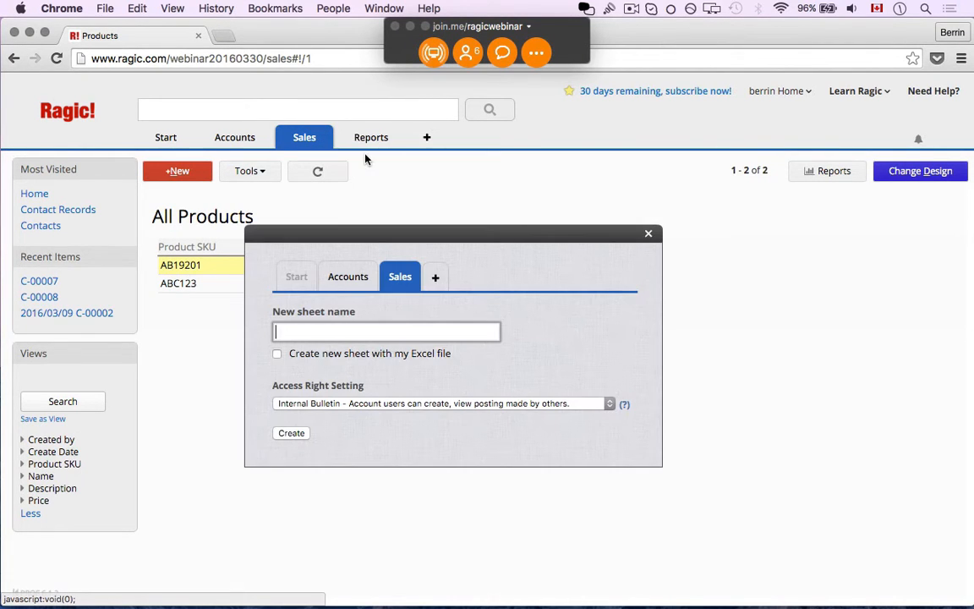
text(A)
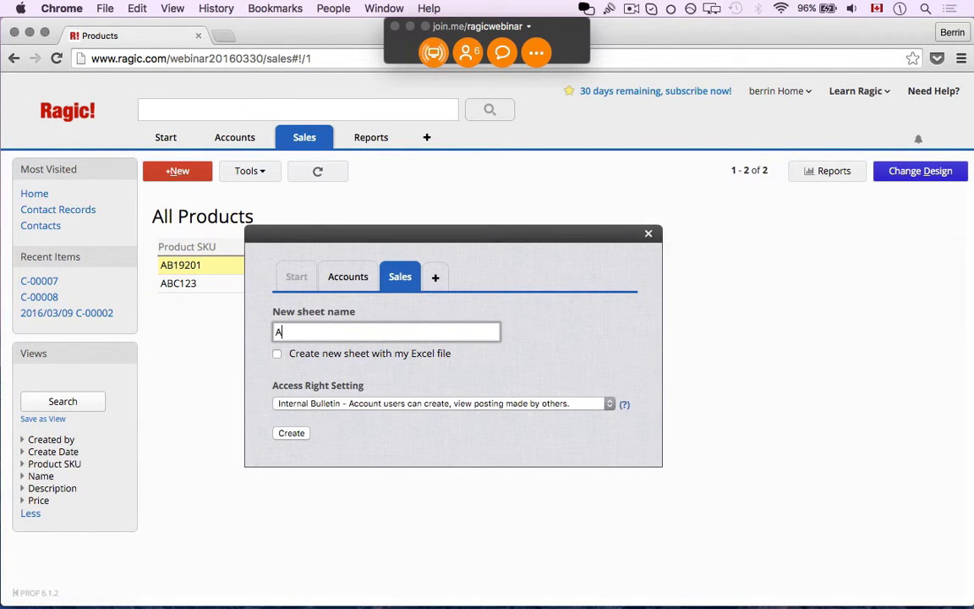
key(BackSpace)
text(Sales Orders)
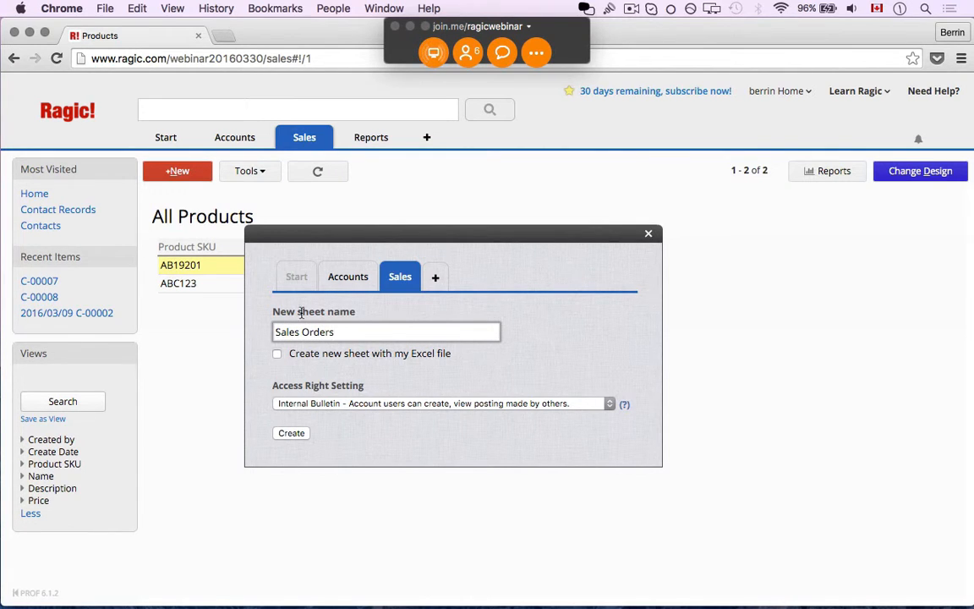
click(296, 434)
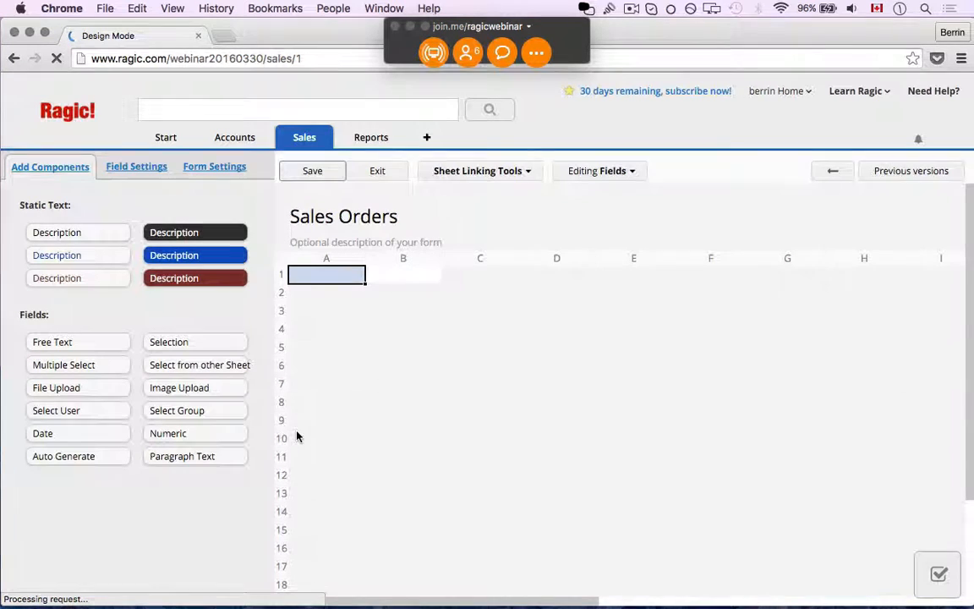
- Add an Auto Generate Sales Order # field in A1 formatted SO-{0,number,00000}
click(324, 285)
text(S)
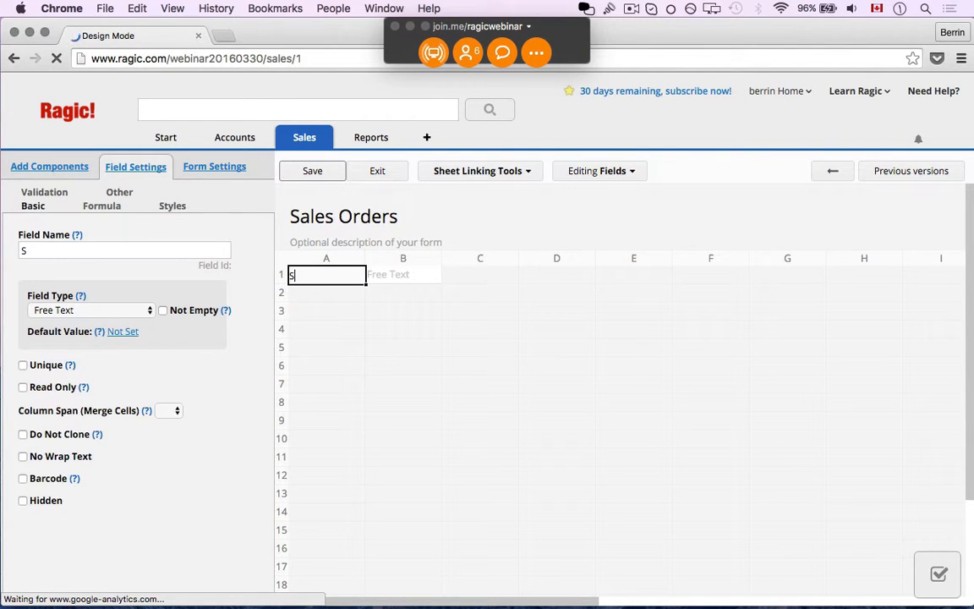
text(ales O)
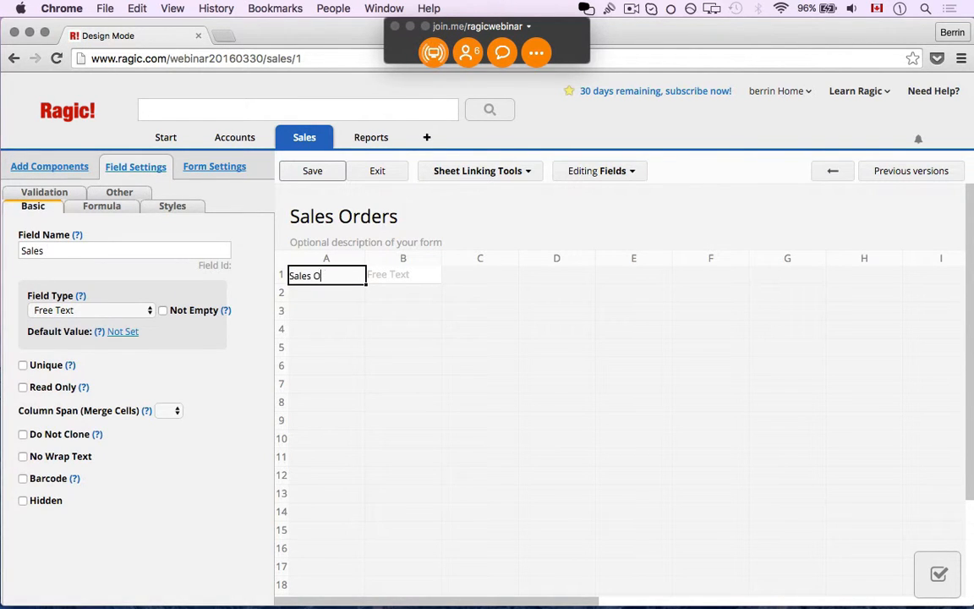
text(rder #)
click(119, 310)
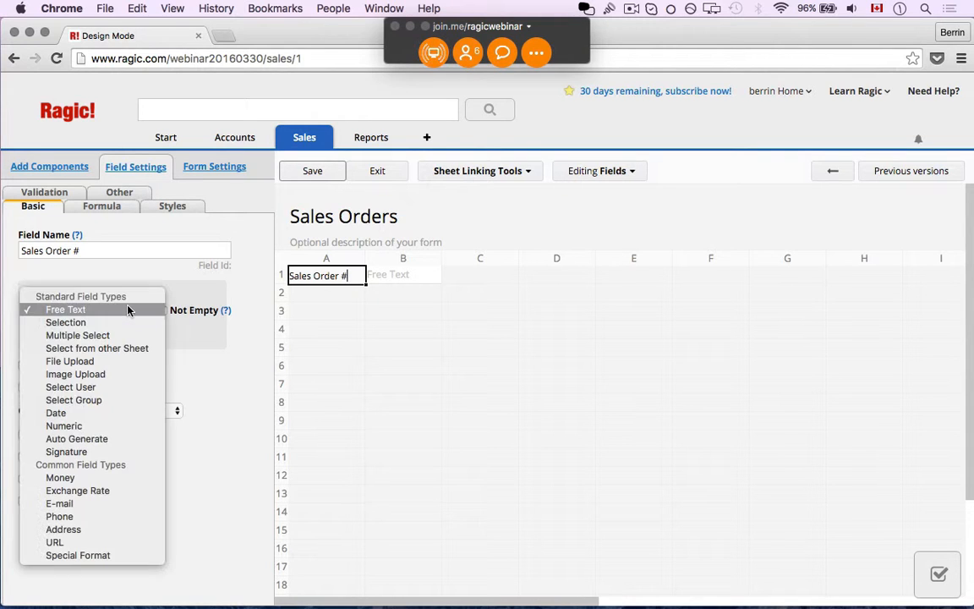
click(108, 439)
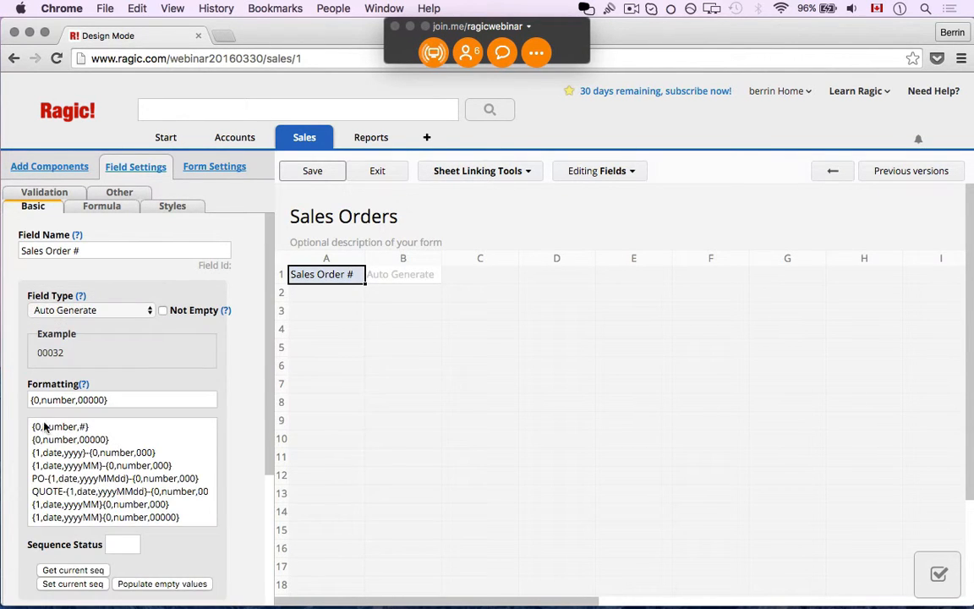
click(28, 400)
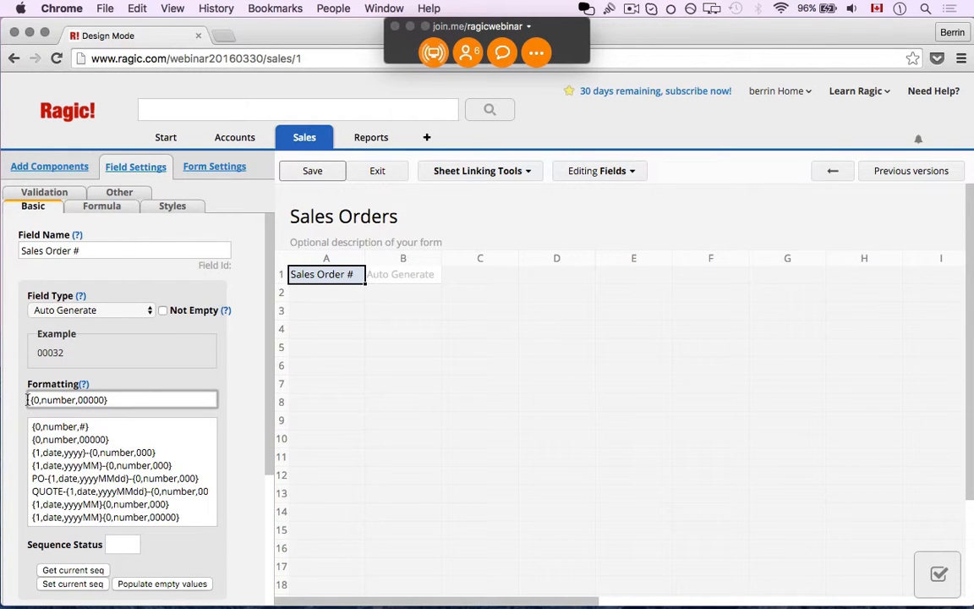
text(SO-)
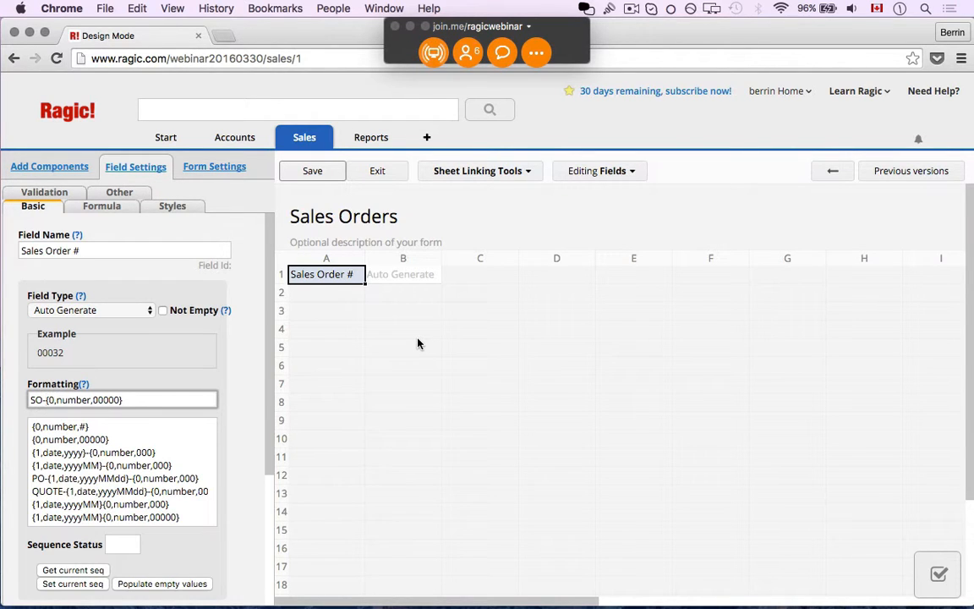
click(469, 172)
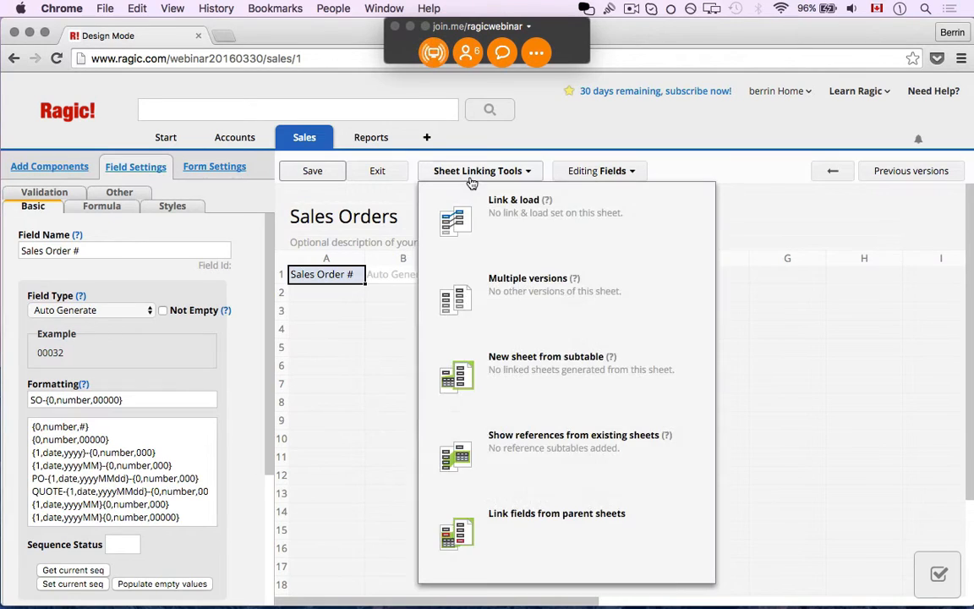
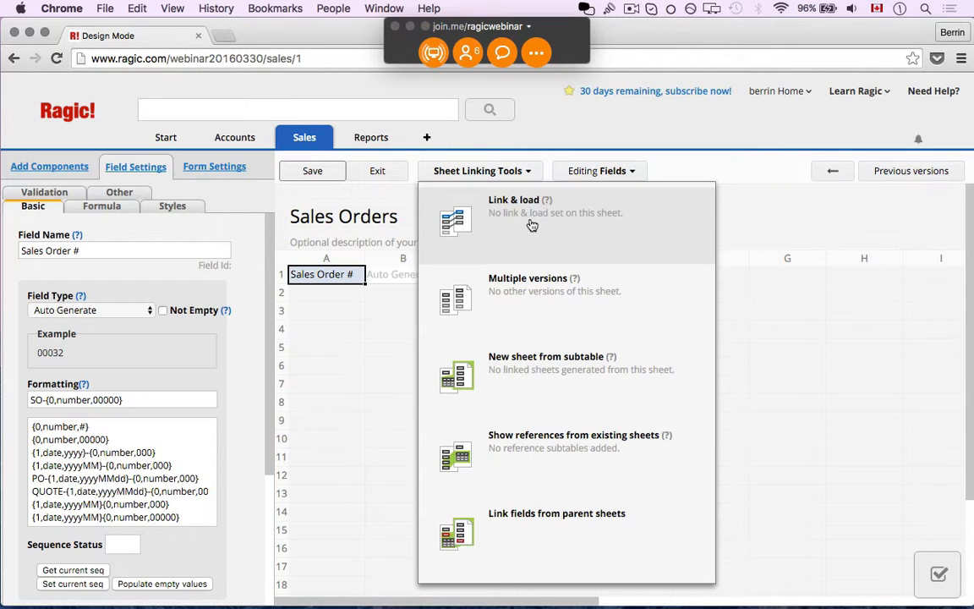
- Link a Contact ID field from Accounts > Contacts, placed below Sales Order #
click(530, 222)
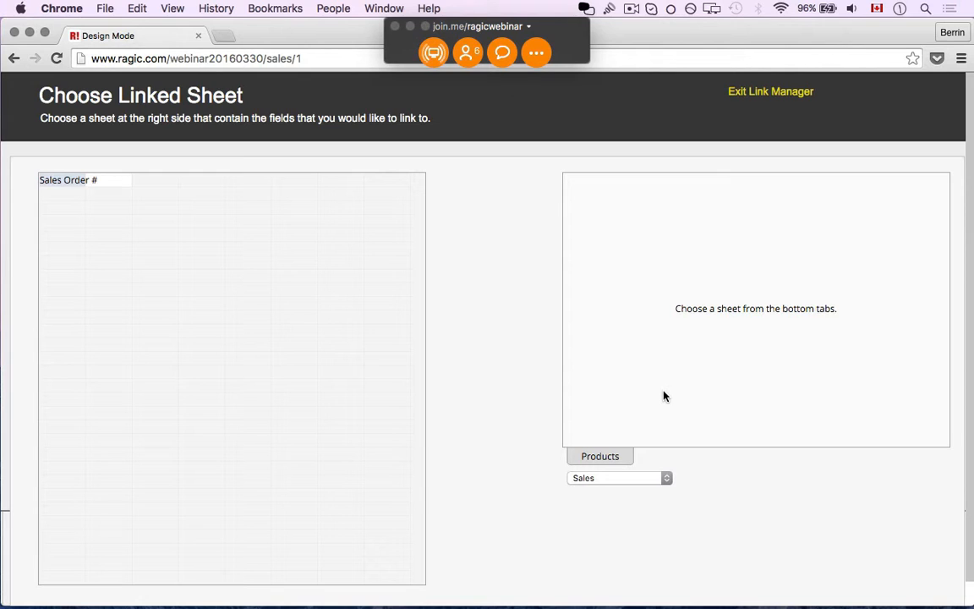
click(638, 478)
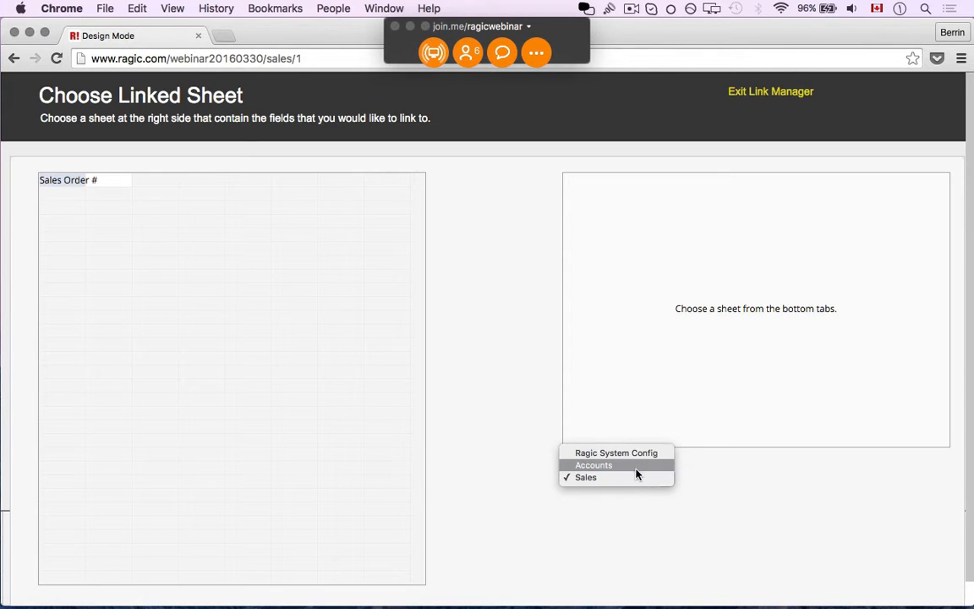
click(636, 466)
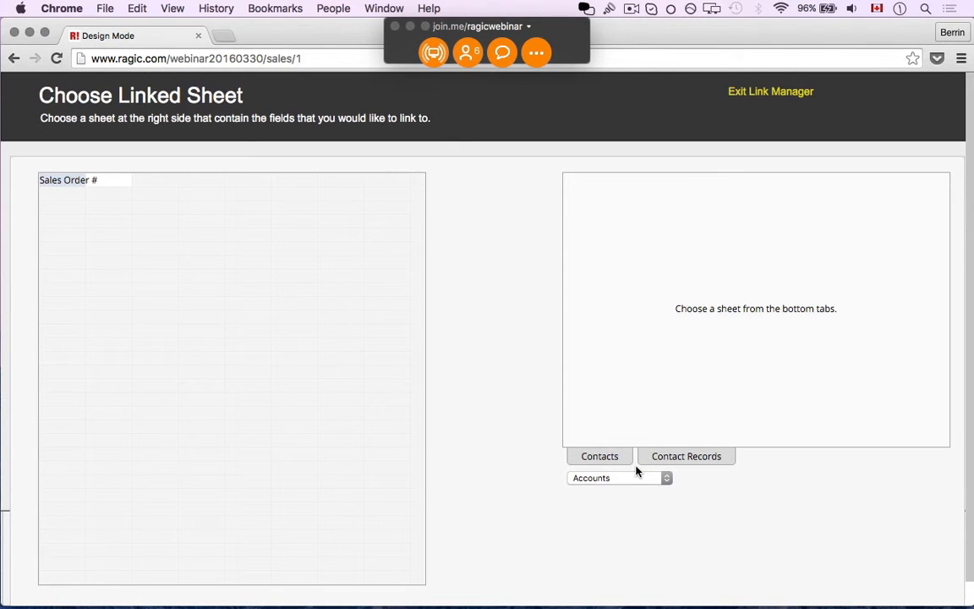
click(603, 460)
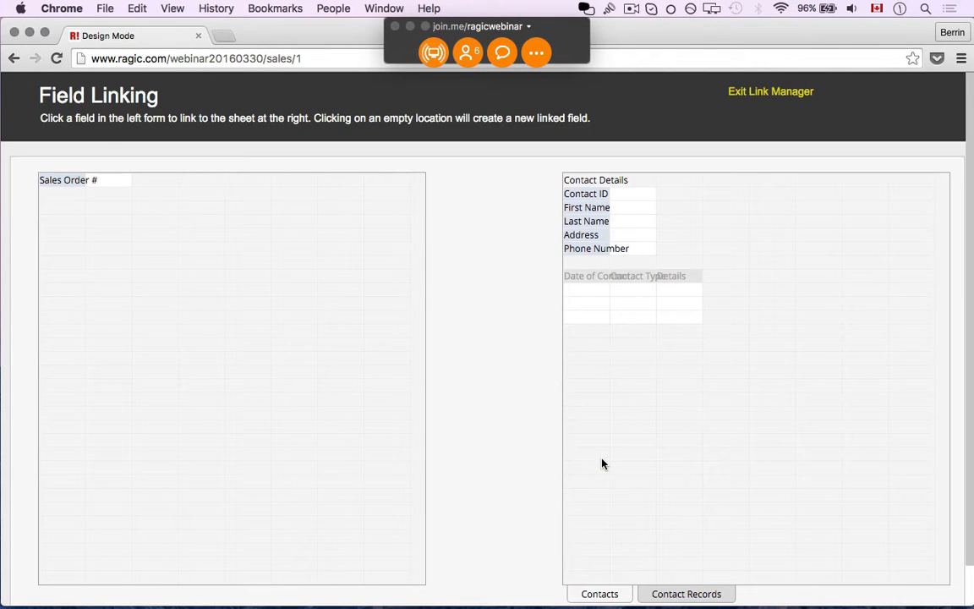
click(583, 194)
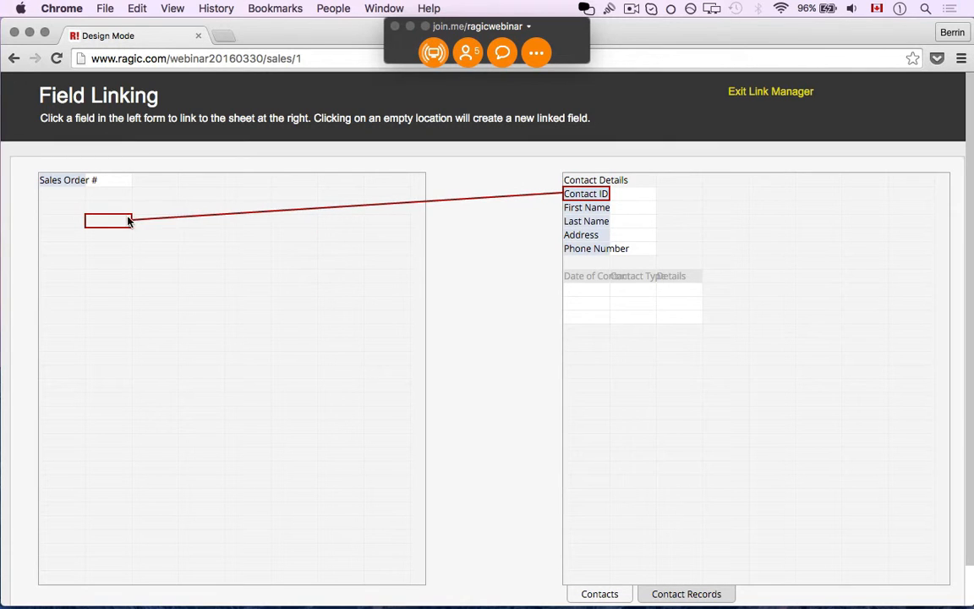
click(48, 206)
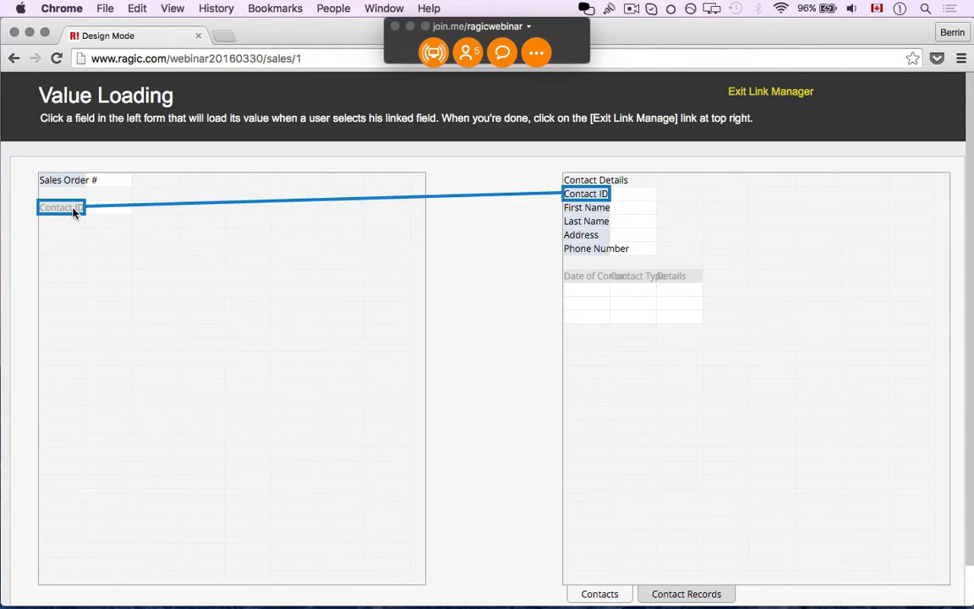
- Auto-load the contact's First Name, Last Name and Address in the rows below Contact ID
click(589, 214)
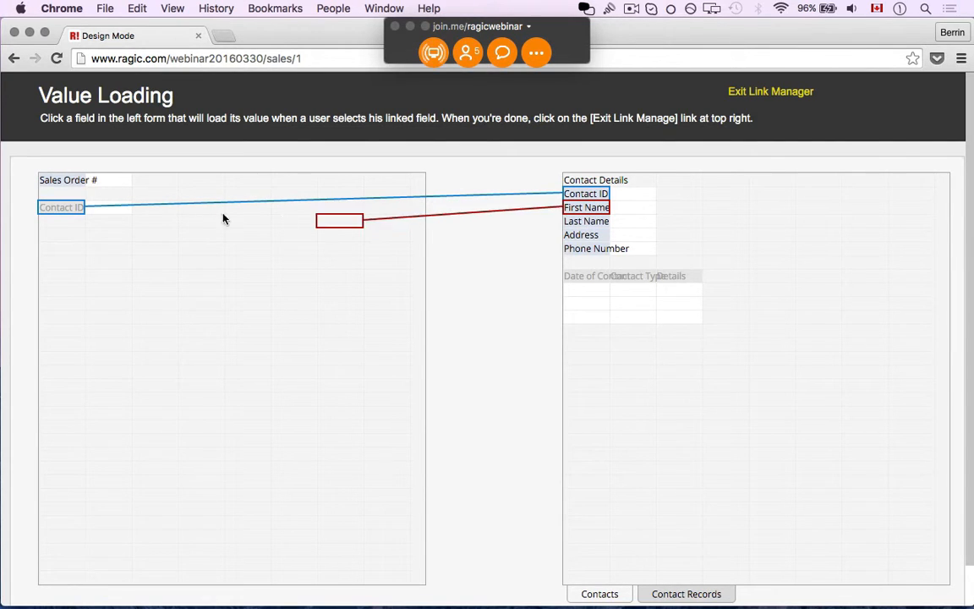
click(48, 223)
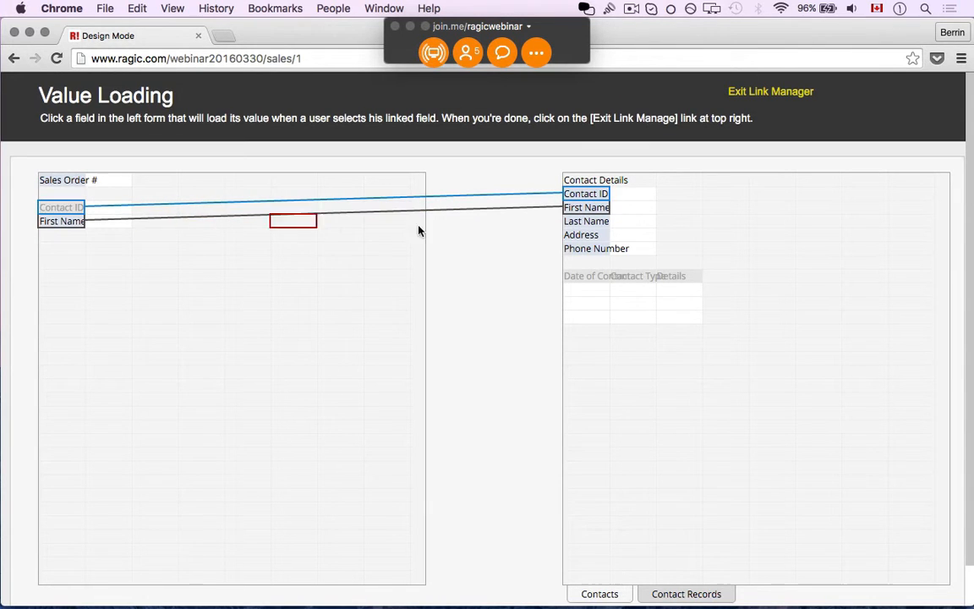
click(595, 225)
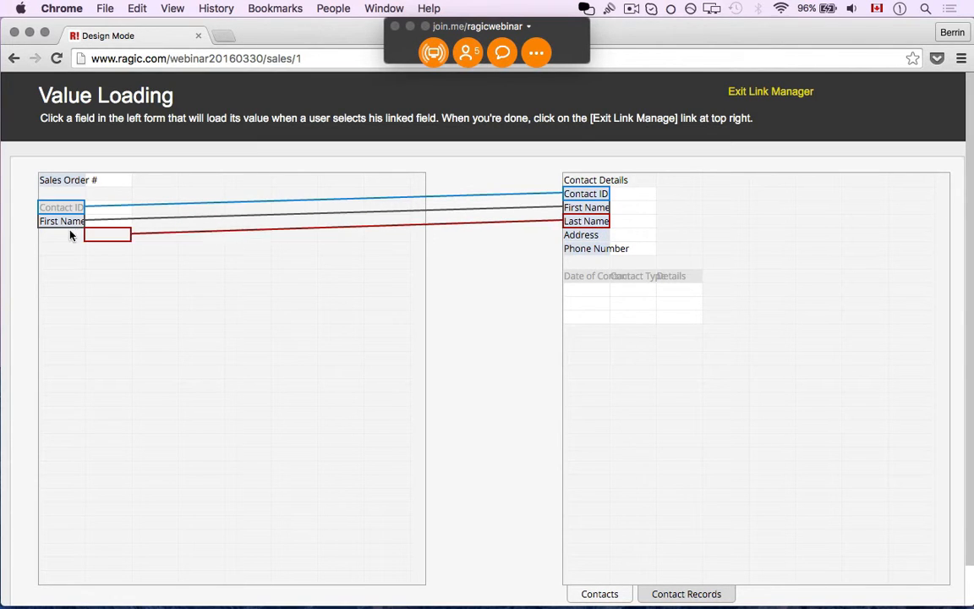
click(43, 239)
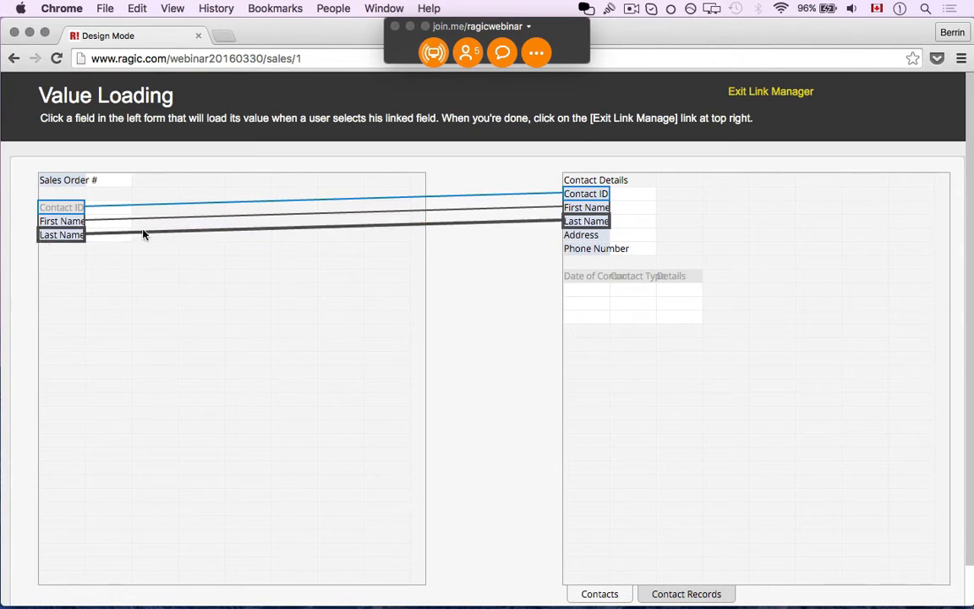
click(592, 235)
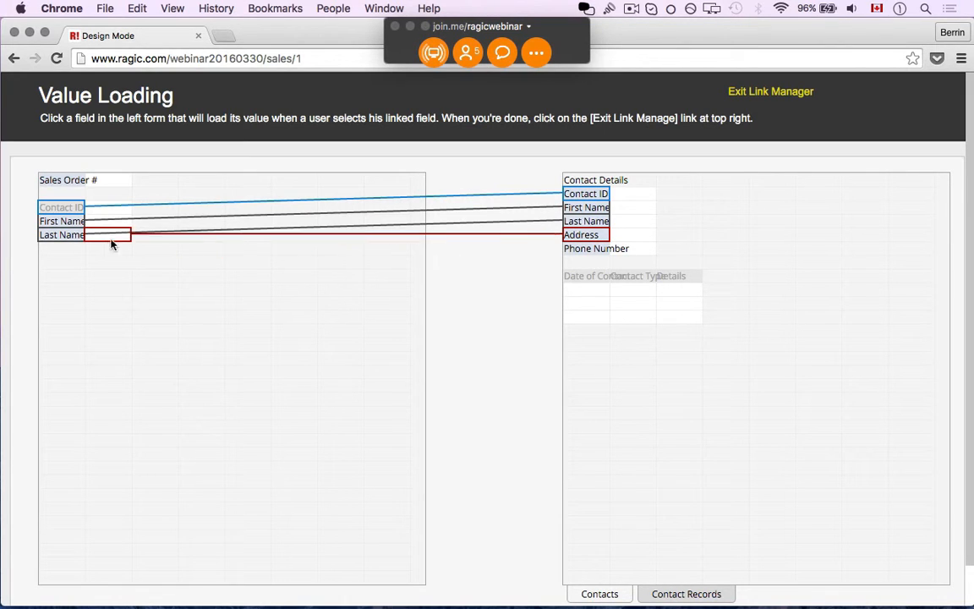
click(78, 248)
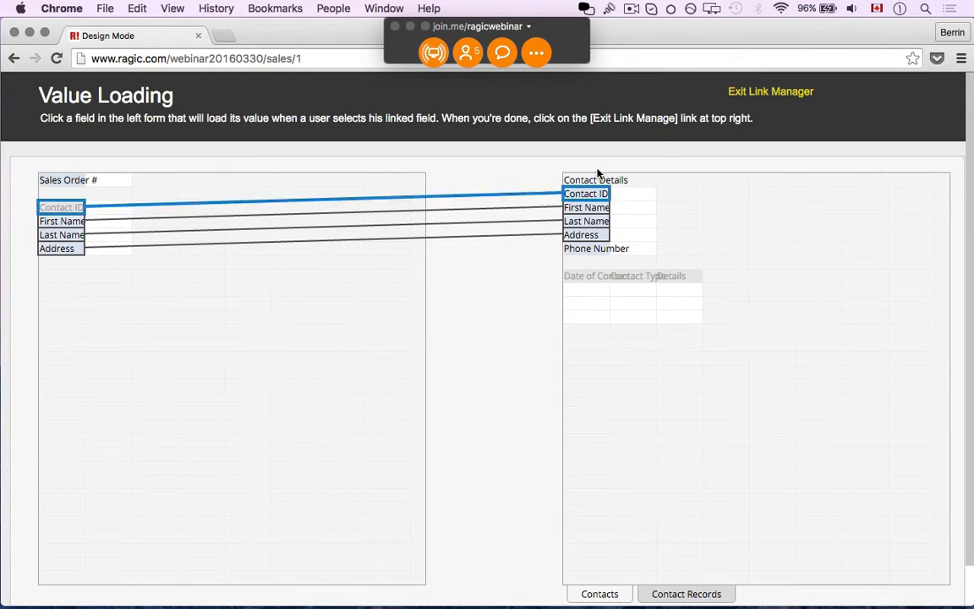
click(747, 99)
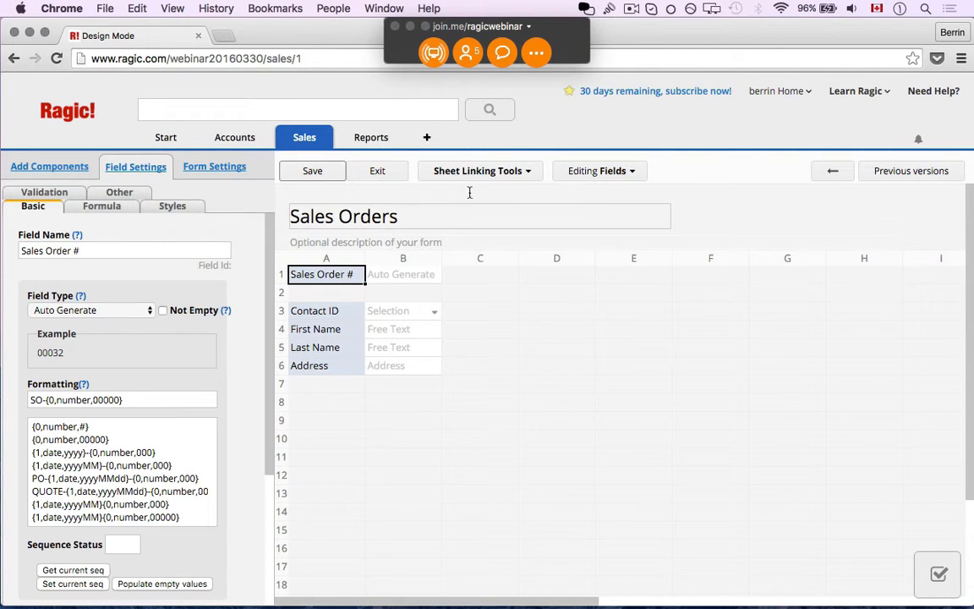
- Save the design, then save a first sales order for a contact picked from All Contacts
click(309, 178)
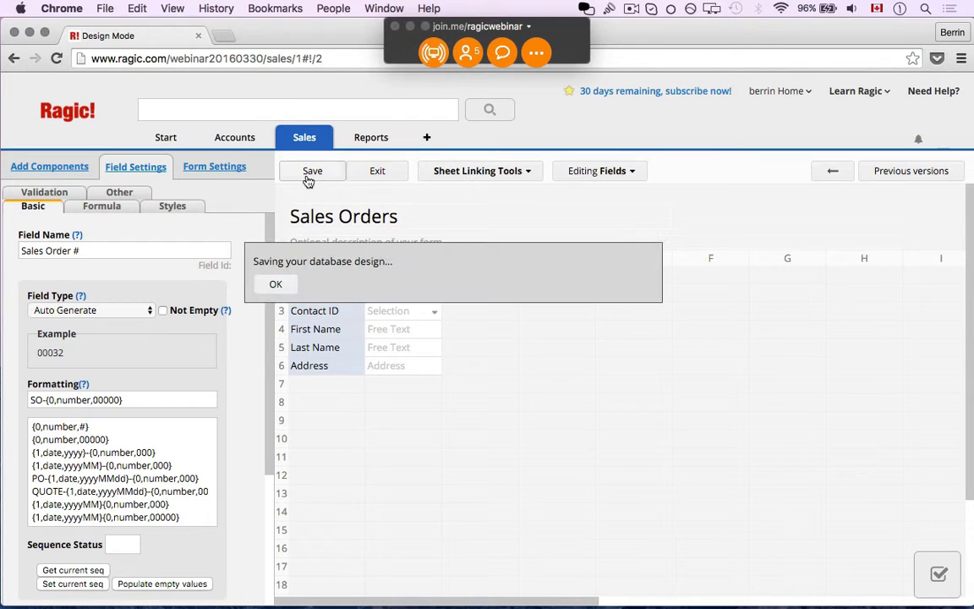
click(365, 180)
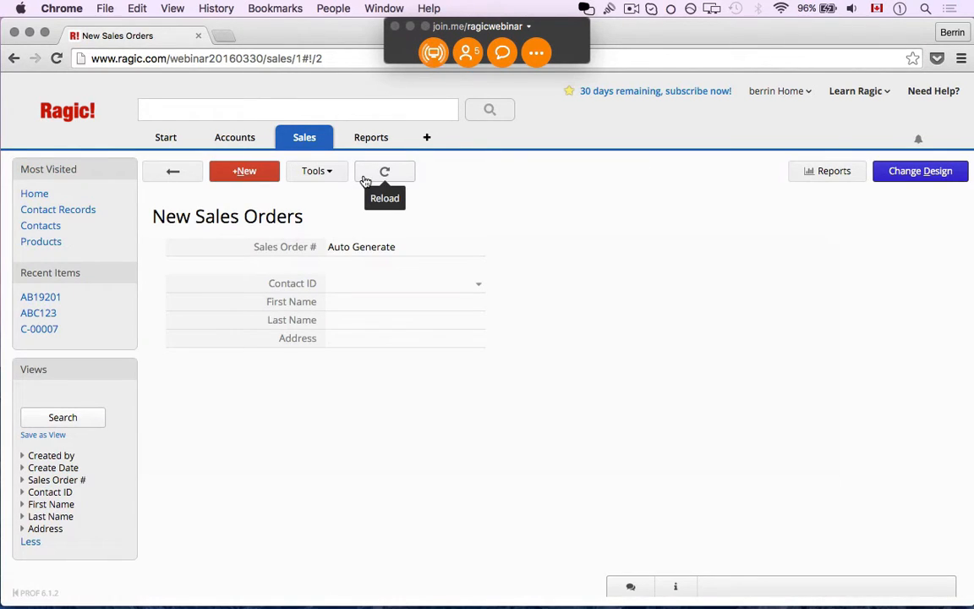
click(366, 283)
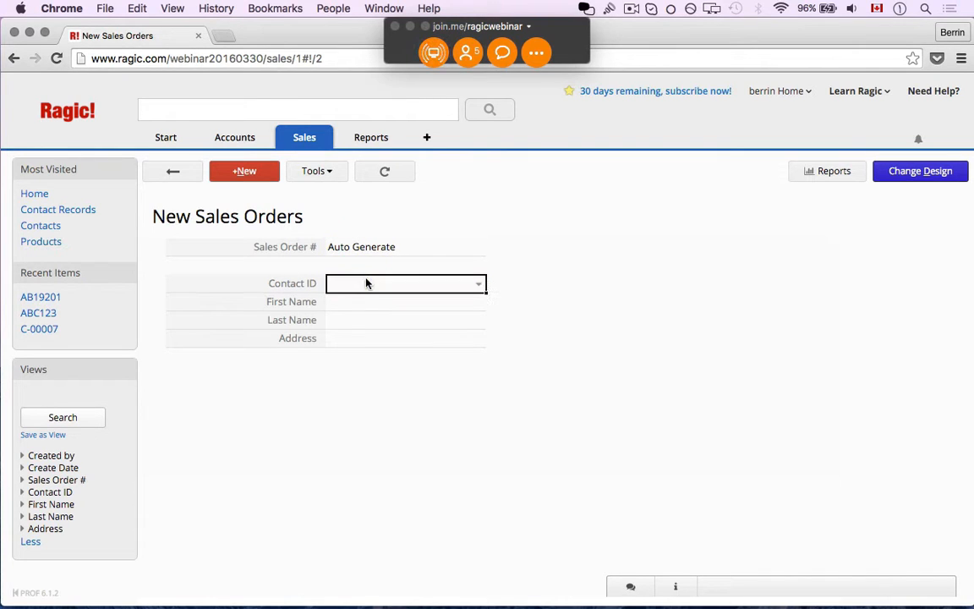
click(476, 284)
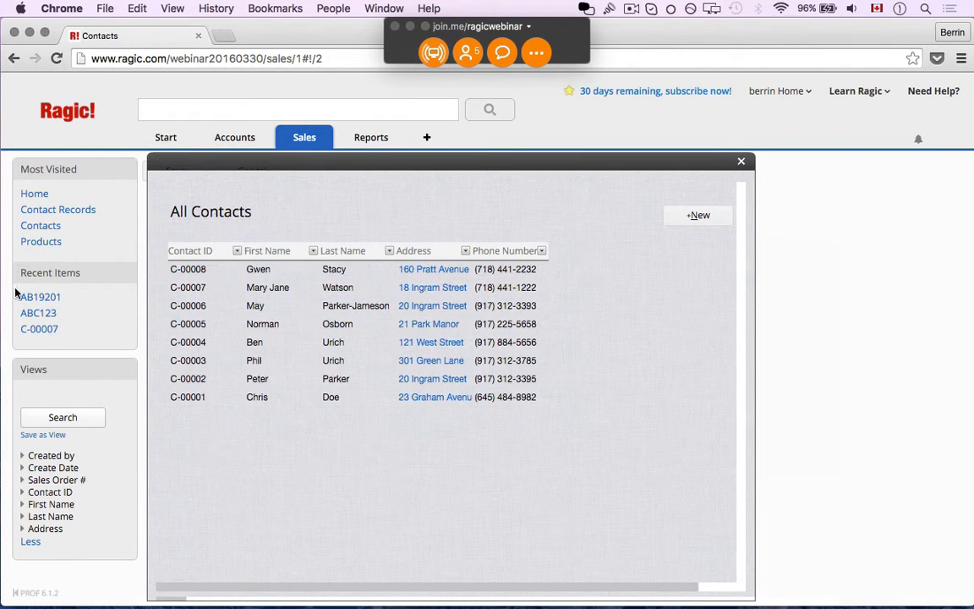
click(187, 291)
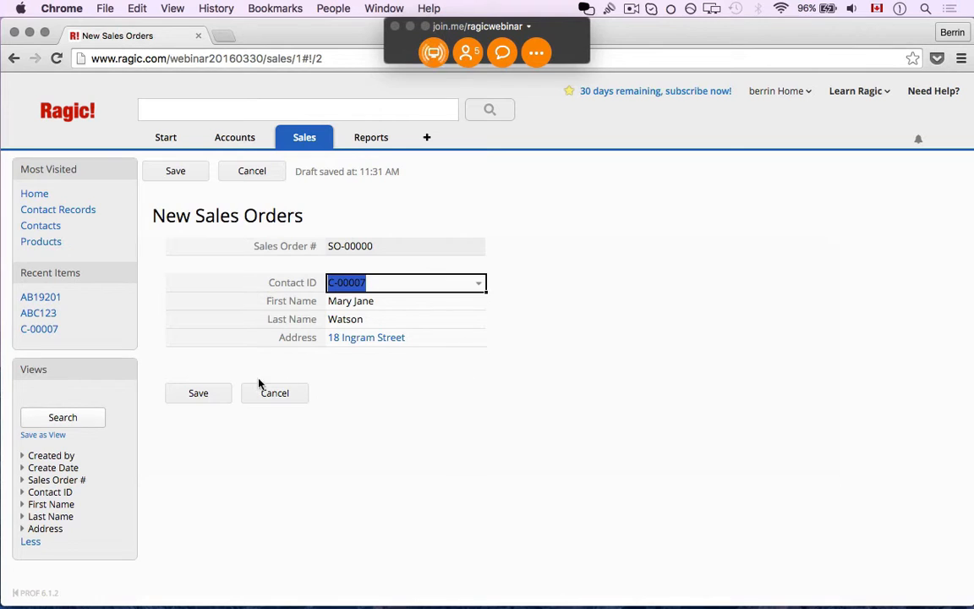
click(198, 394)
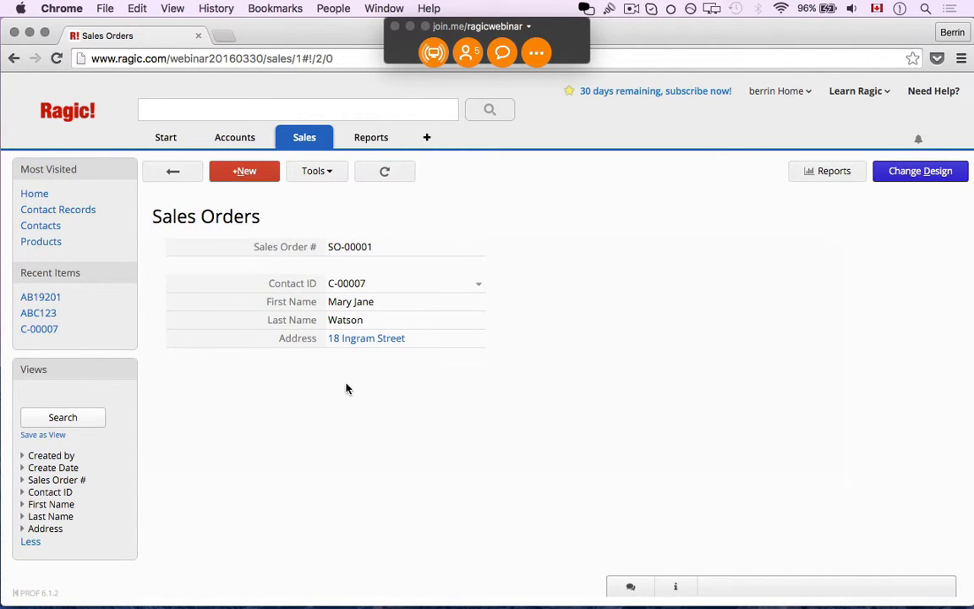
click(896, 180)
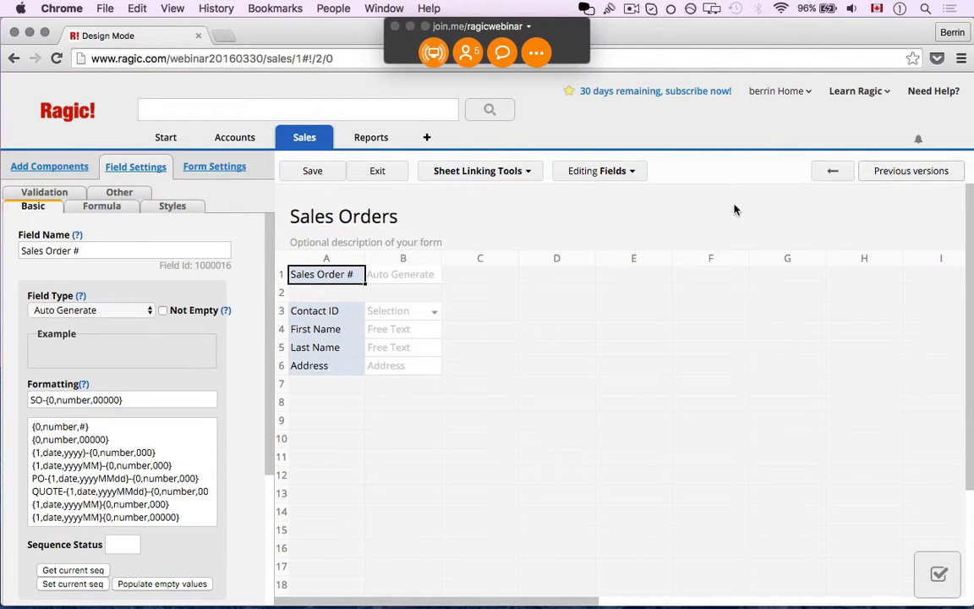
- Reopen Link & load and choose the Sales > Products sheet as the source
click(510, 172)
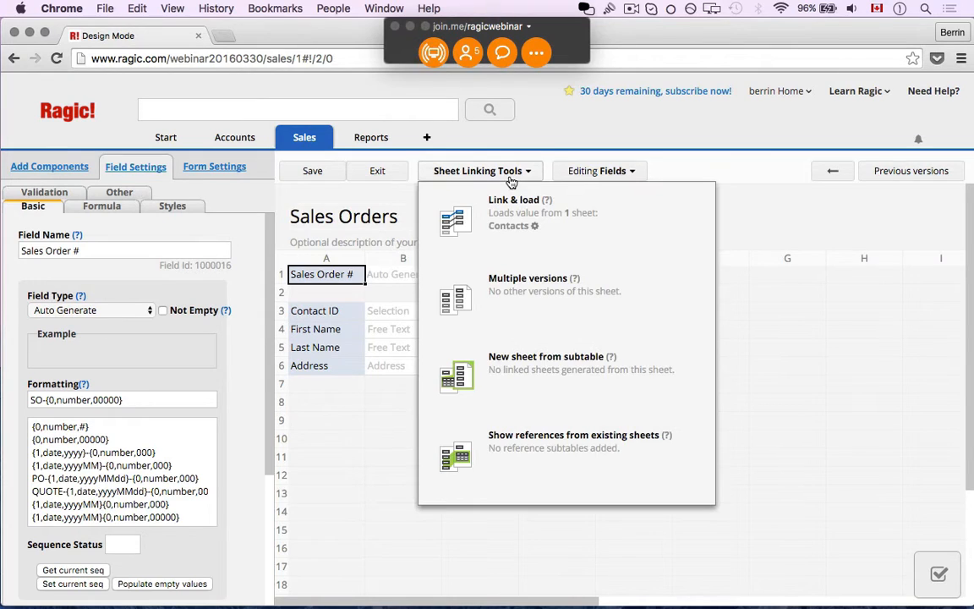
click(656, 218)
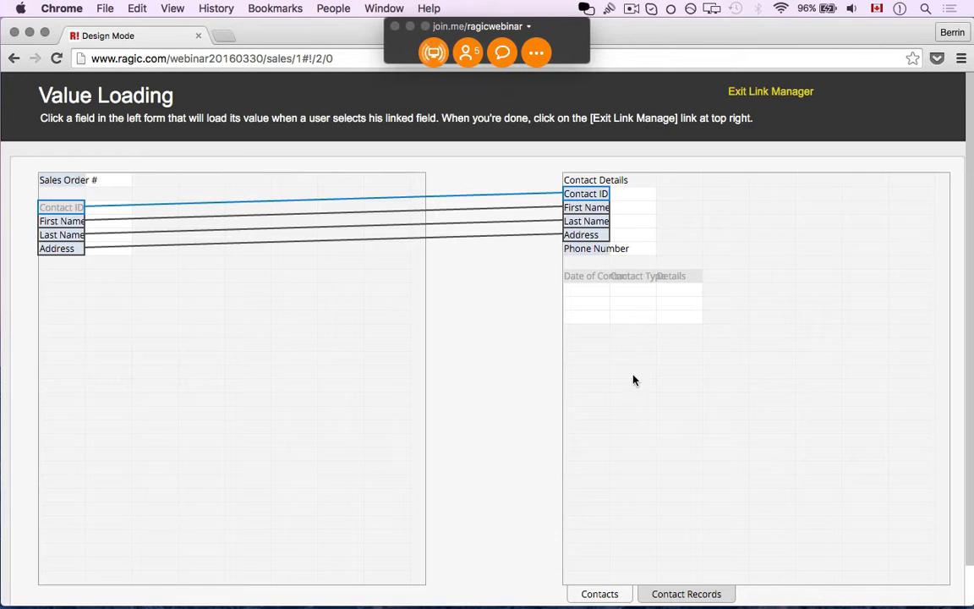
scroll(719, 520, down, 1)
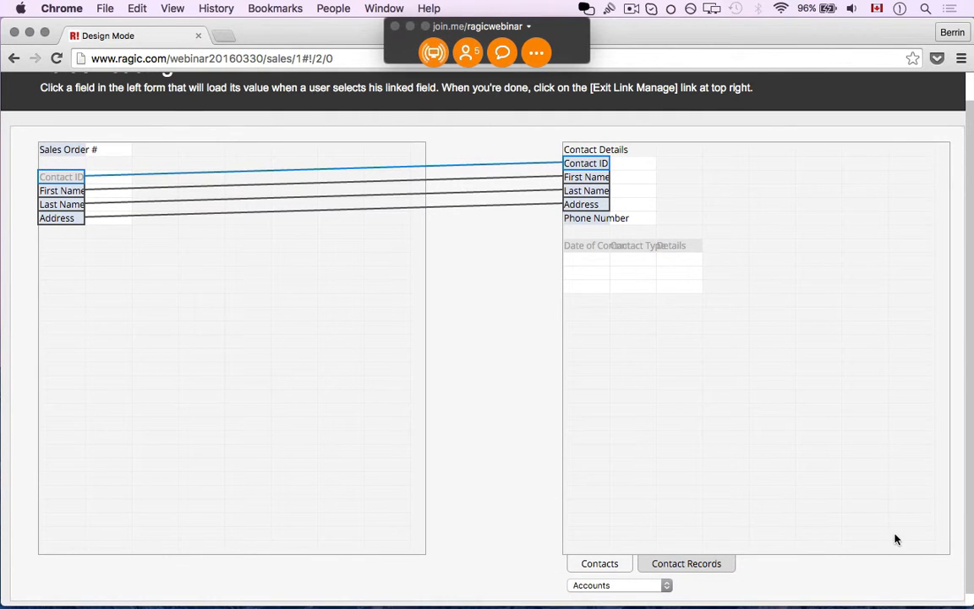
click(652, 585)
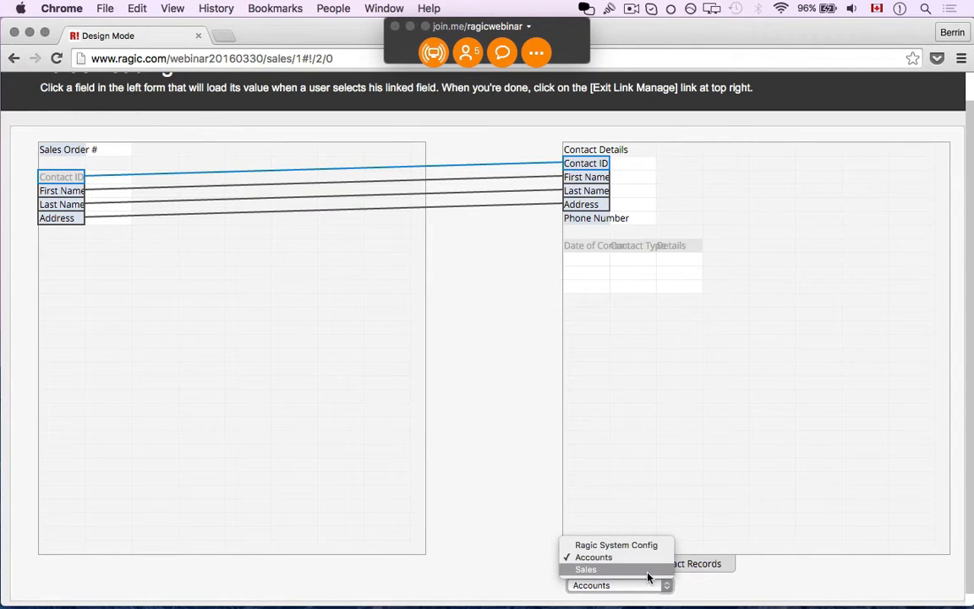
click(652, 570)
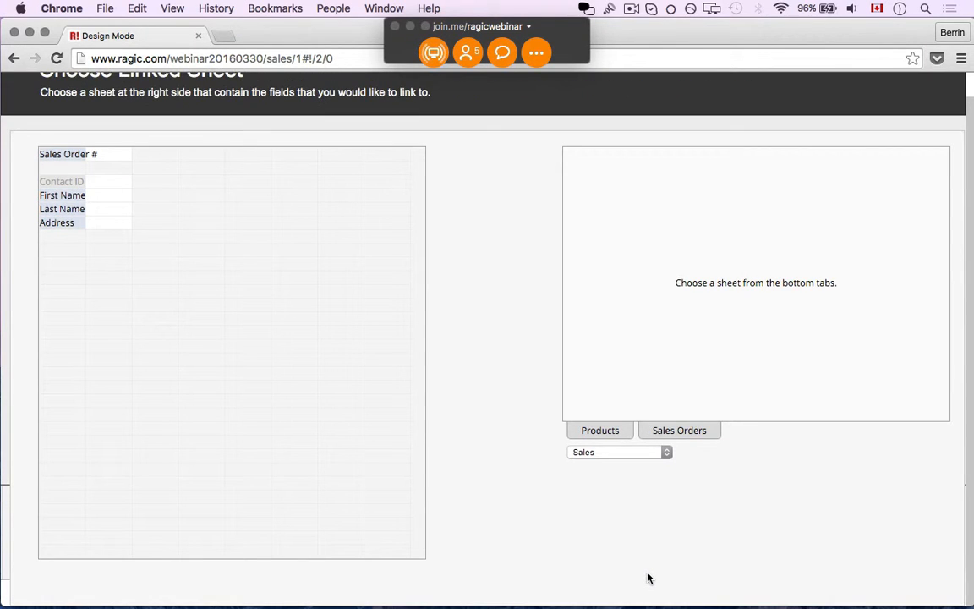
click(610, 434)
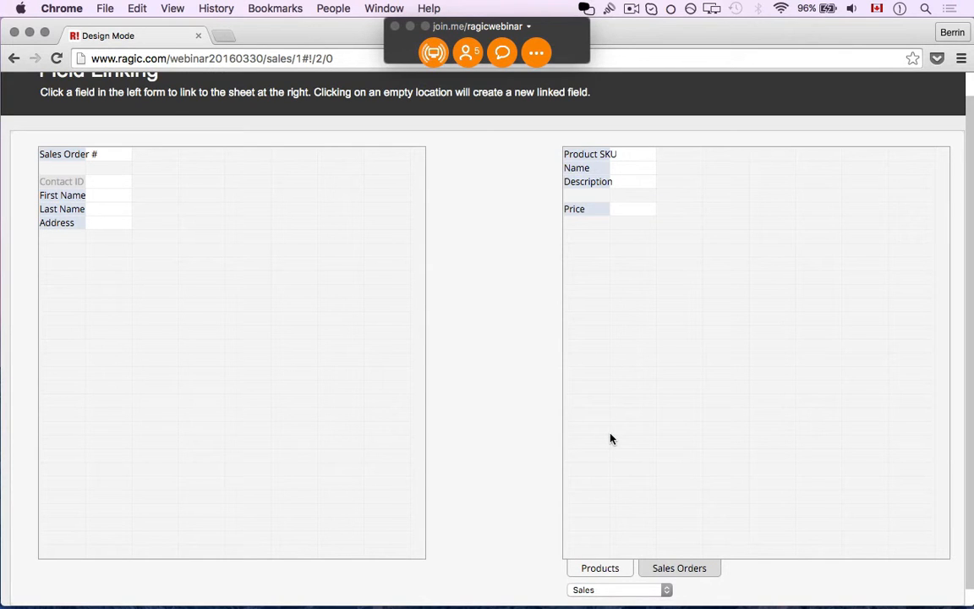
- Add Product SKU, Name and Price as side-by-side order-line columns below Address
click(39, 250)
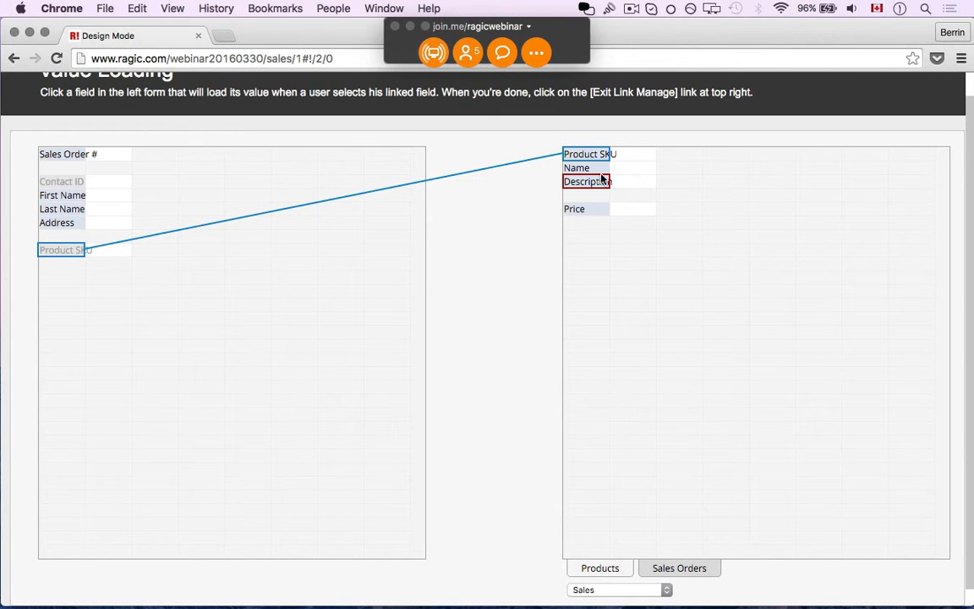
click(94, 251)
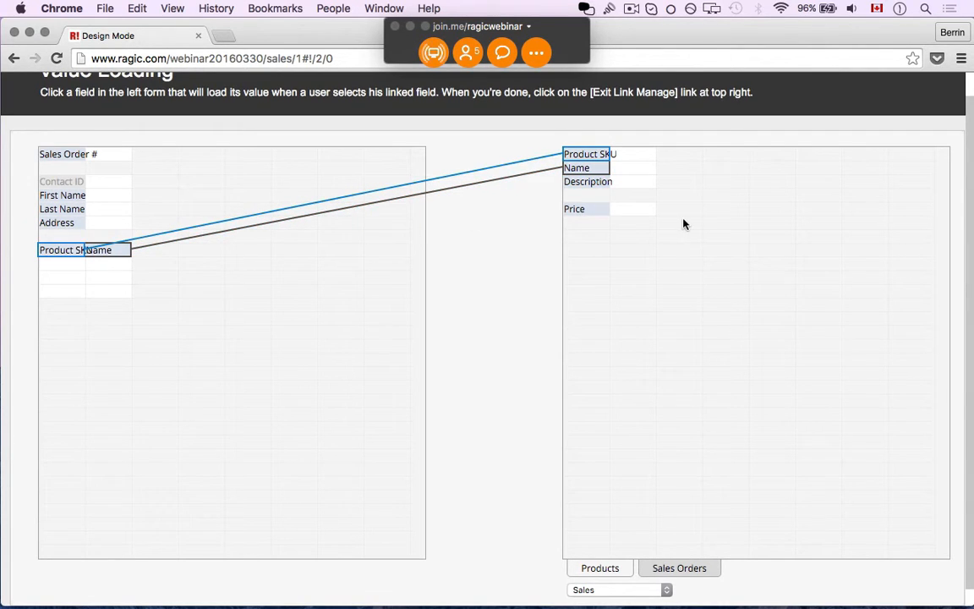
click(602, 211)
click(144, 249)
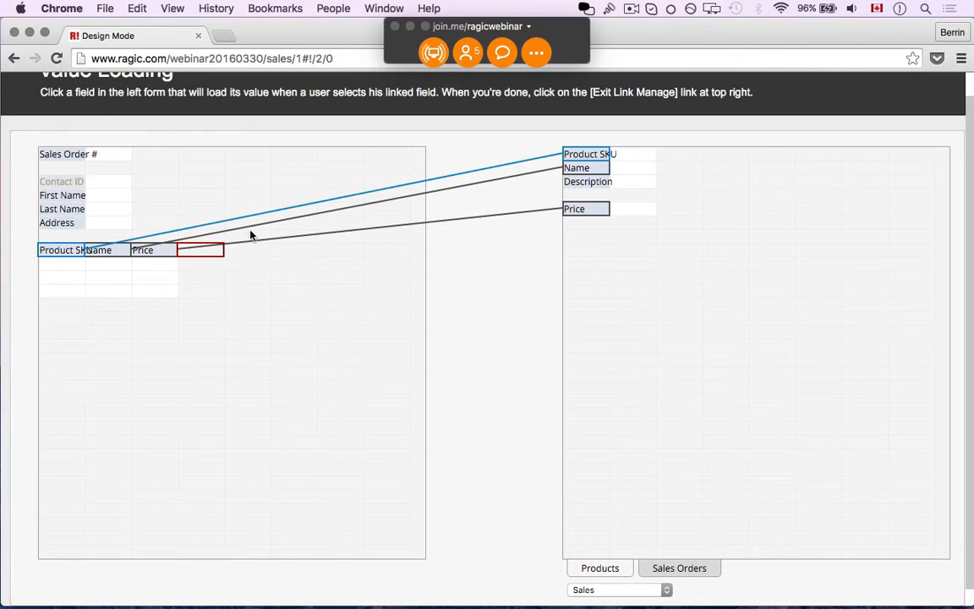
scroll(886, 110, up, 1)
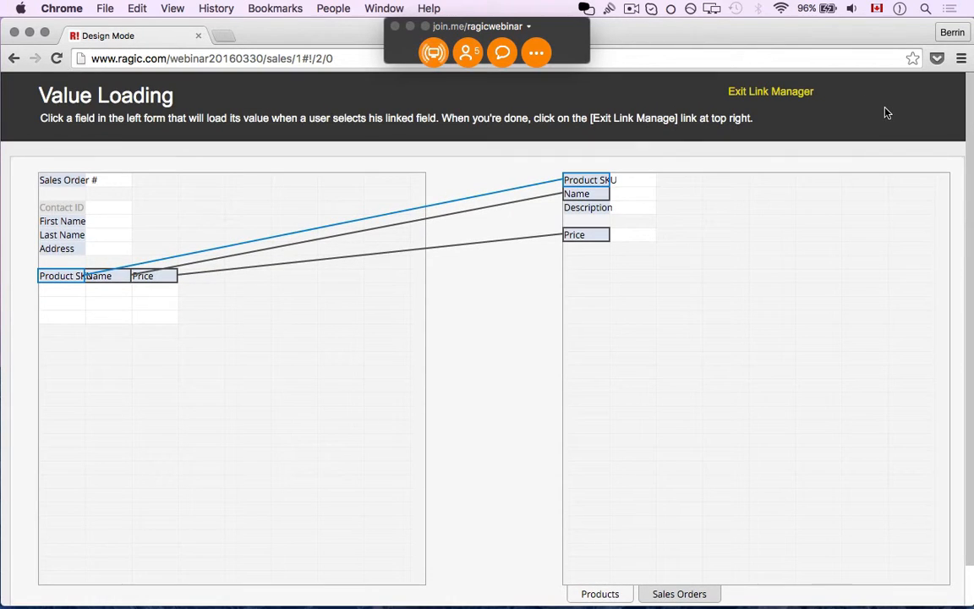
click(765, 95)
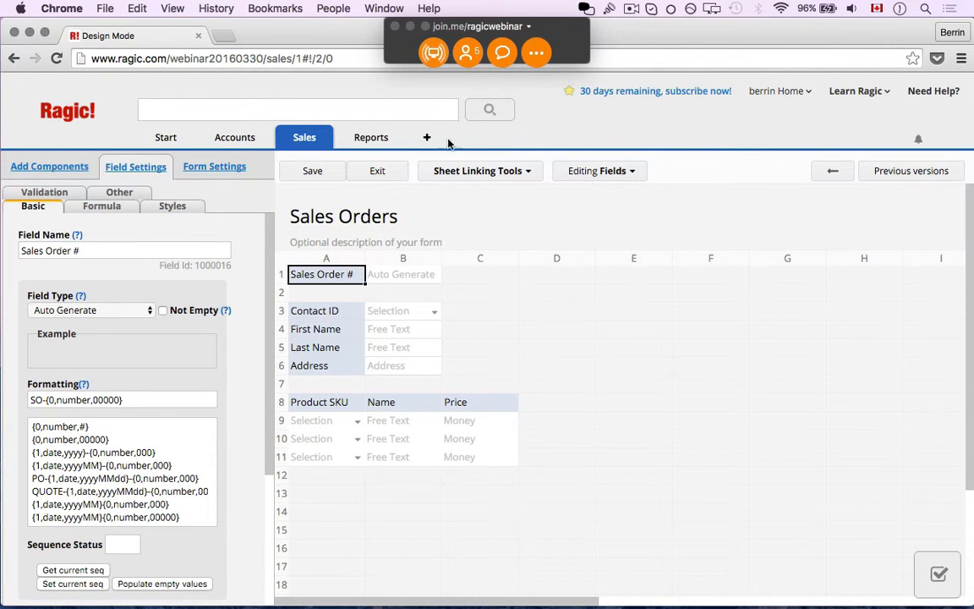
- Save the design and add product AB19201 as the order's first line
click(322, 169)
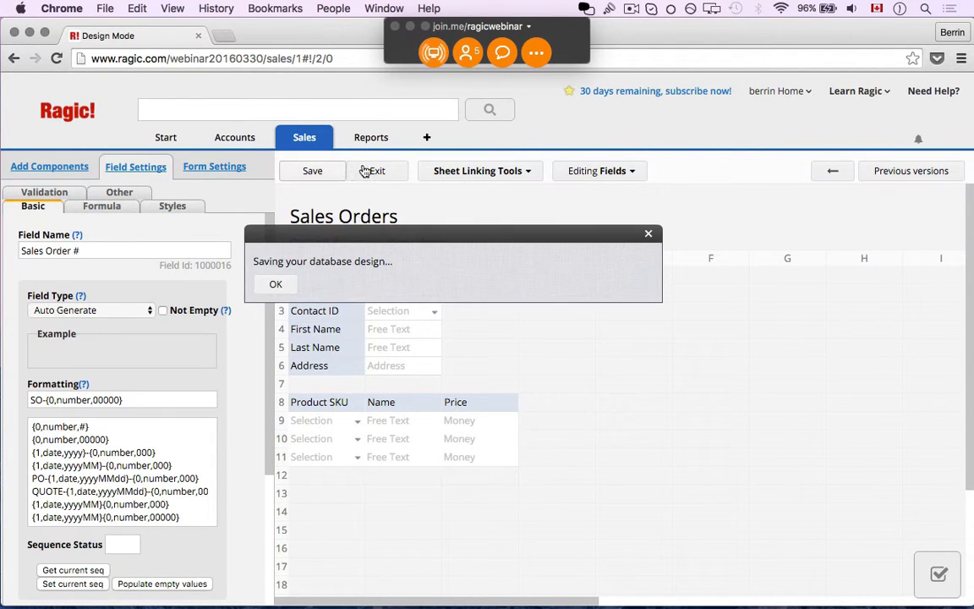
click(372, 171)
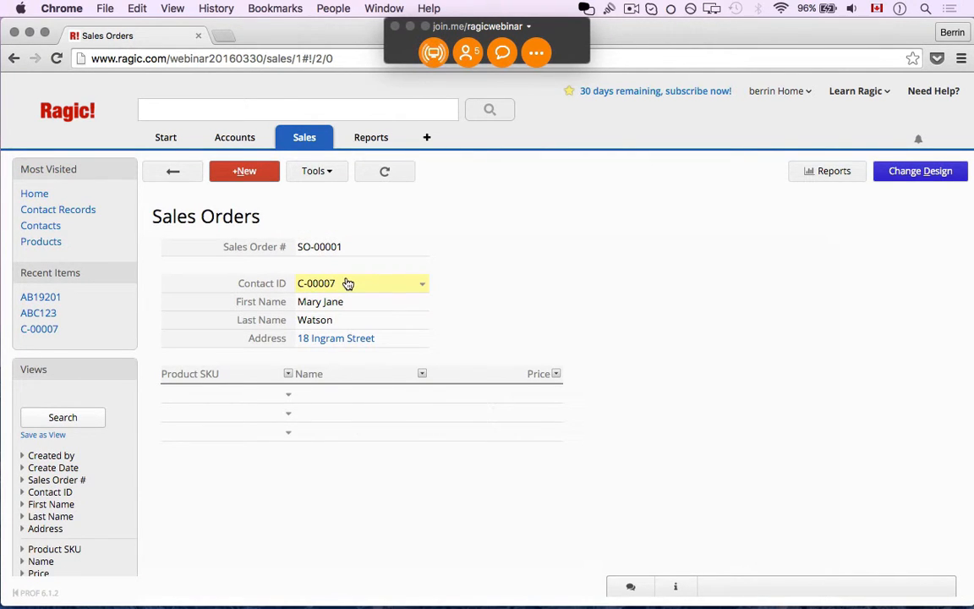
click(230, 397)
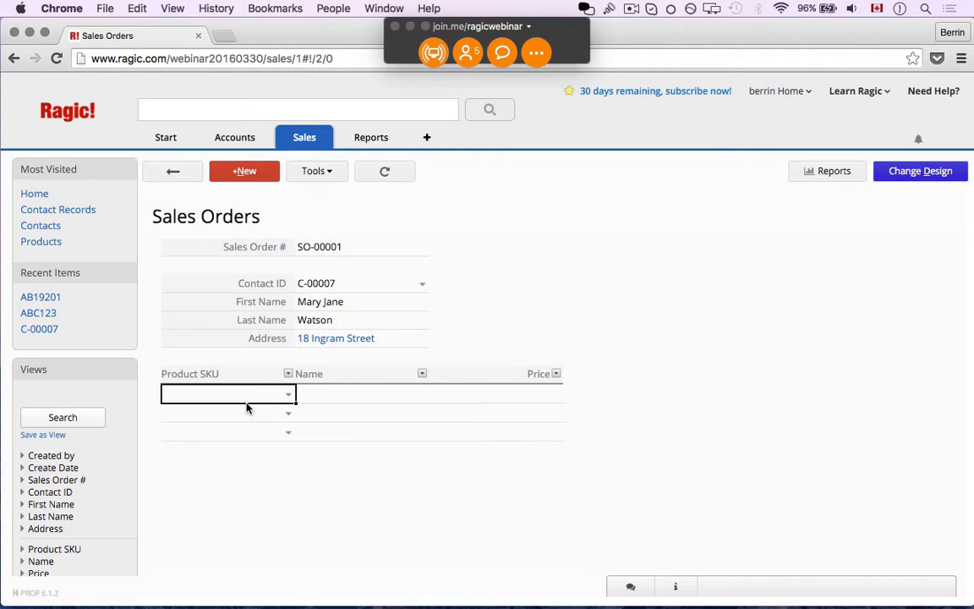
text(AB)
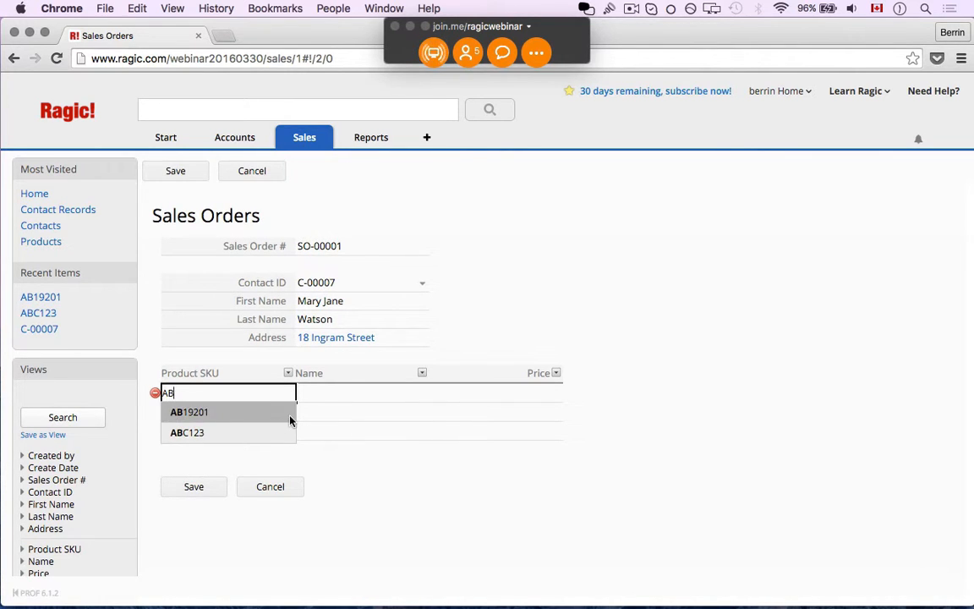
click(260, 420)
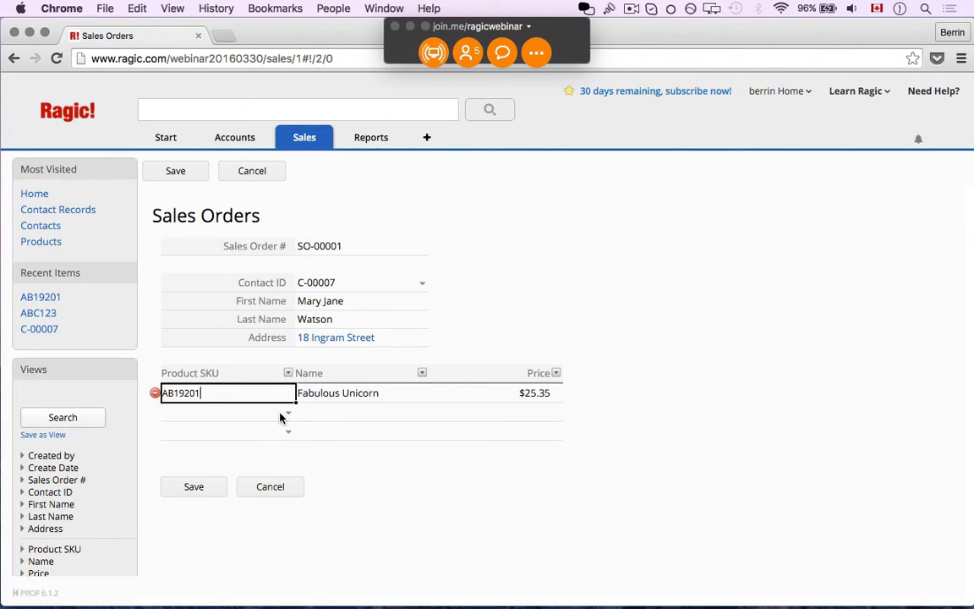
- Add ABC123 as the second line by filtering the product list on SKU, and save the order
click(280, 413)
click(286, 415)
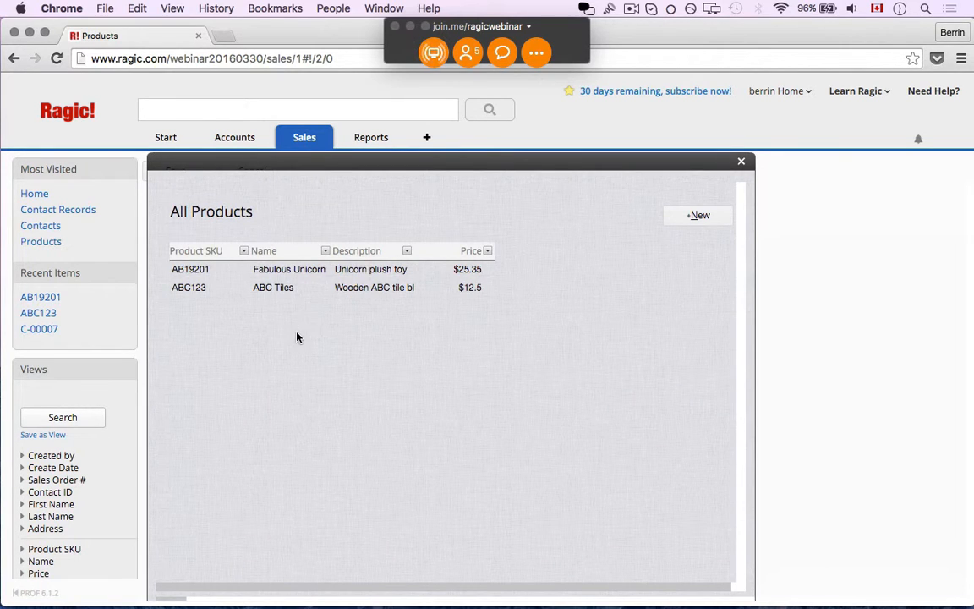
click(243, 251)
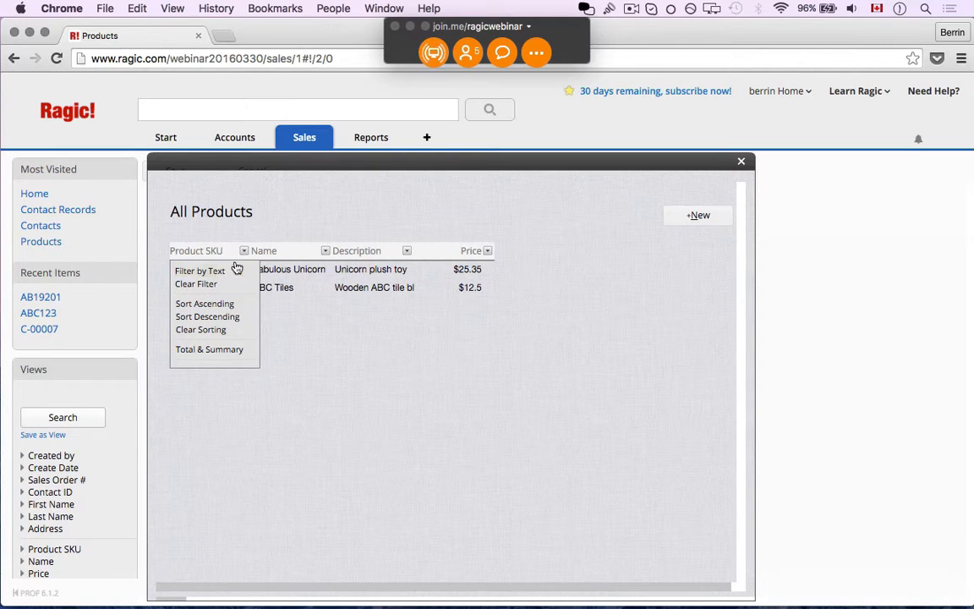
click(234, 272)
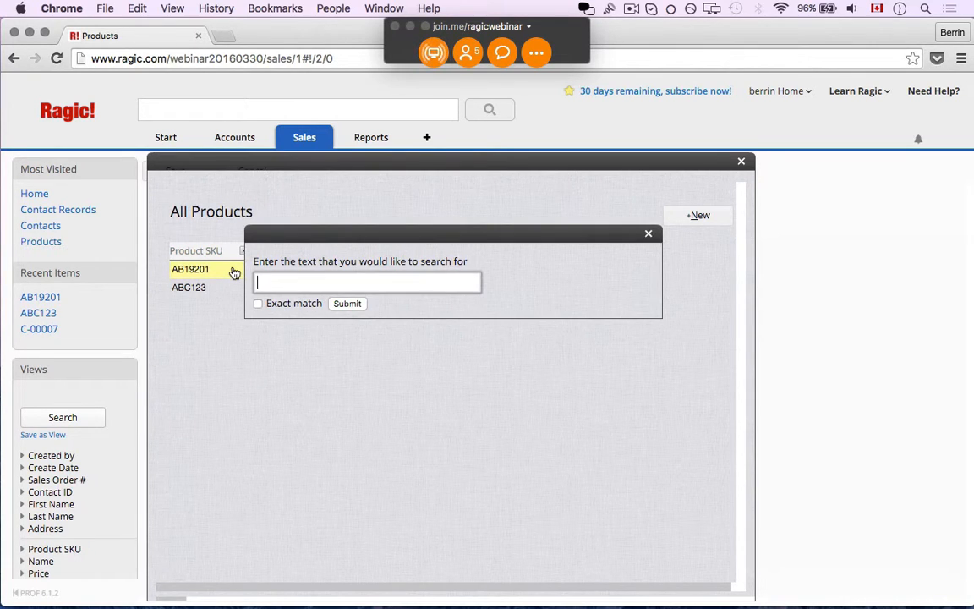
text(ABC12)
click(346, 303)
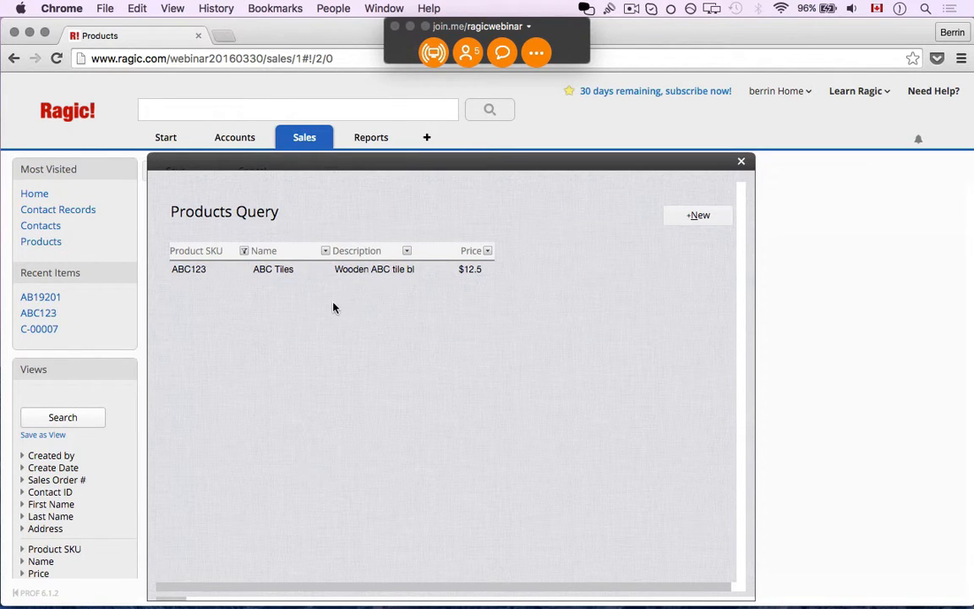
click(288, 270)
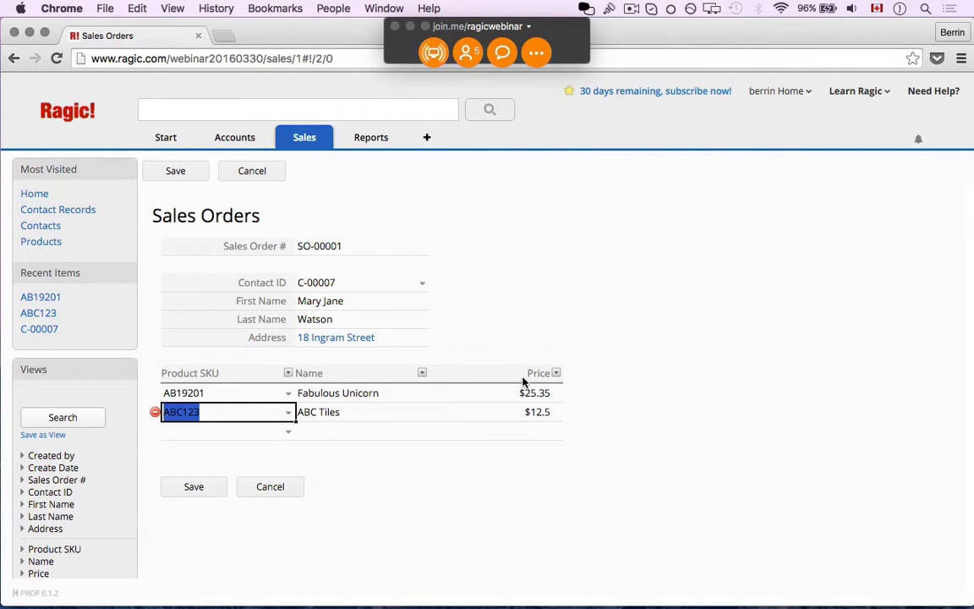
click(189, 488)
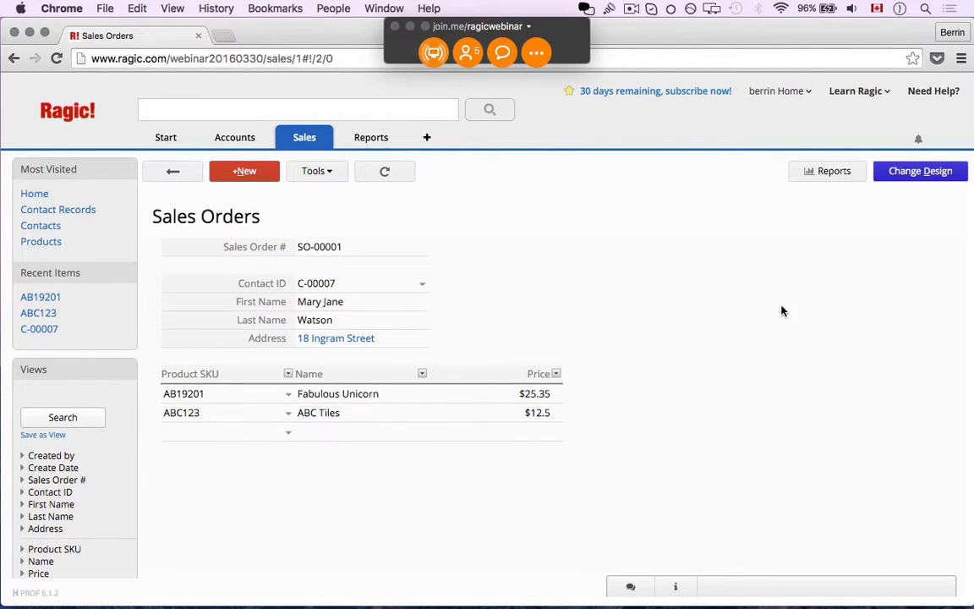
click(897, 174)
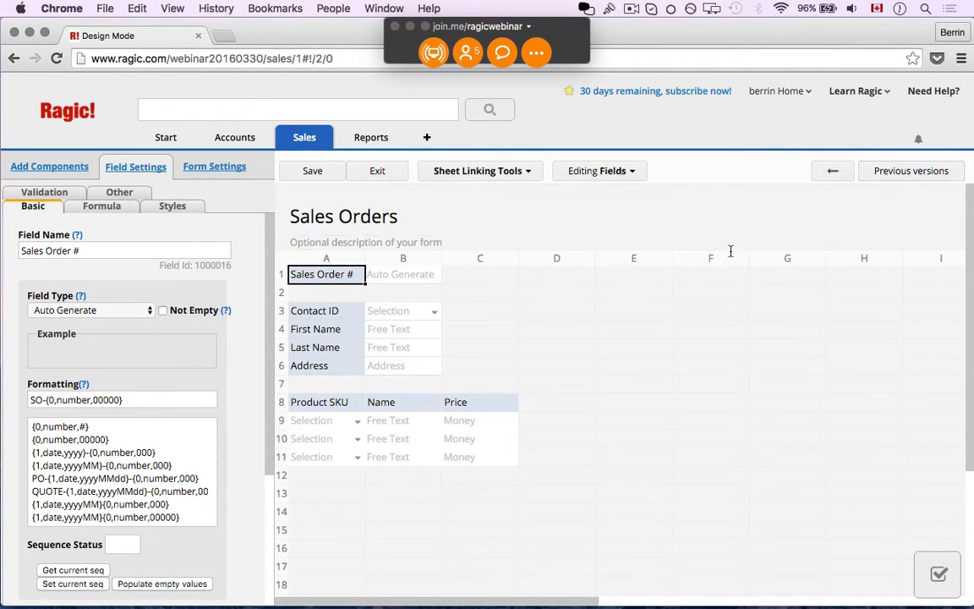
- Rename the Price column header to Unit Price
click(469, 402)
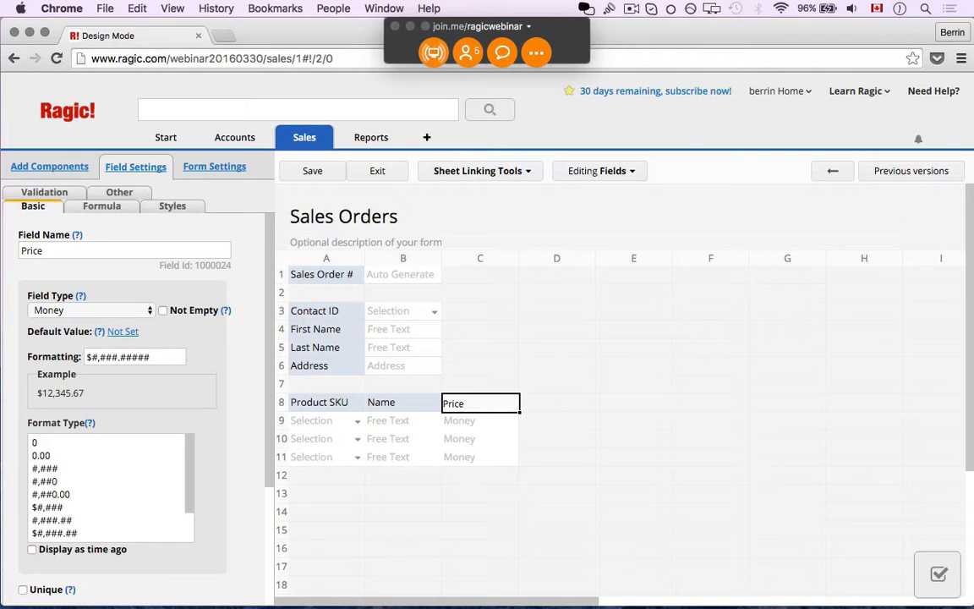
key(Left)
key(Left)
key(Right)
key(Right)
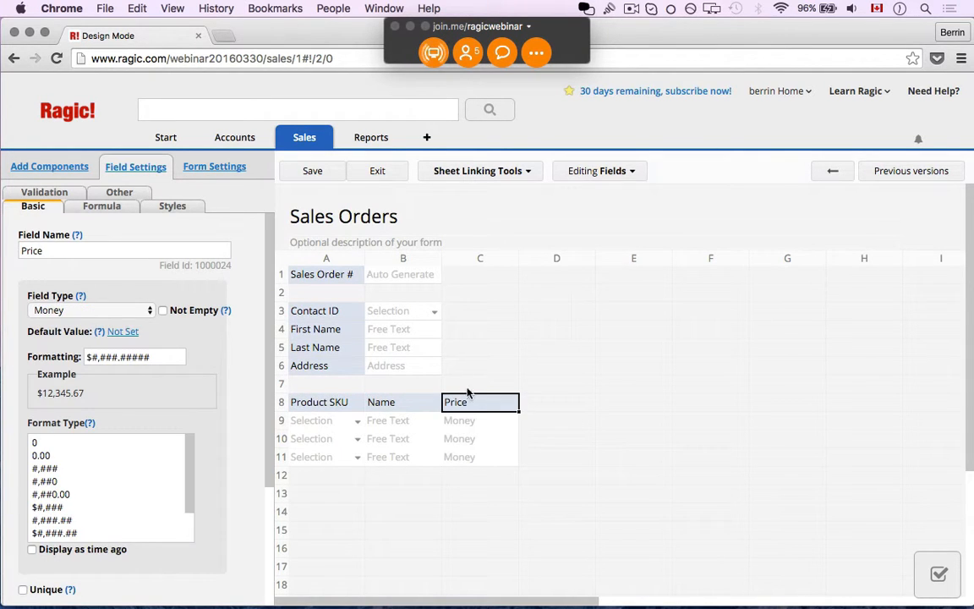
click(464, 403)
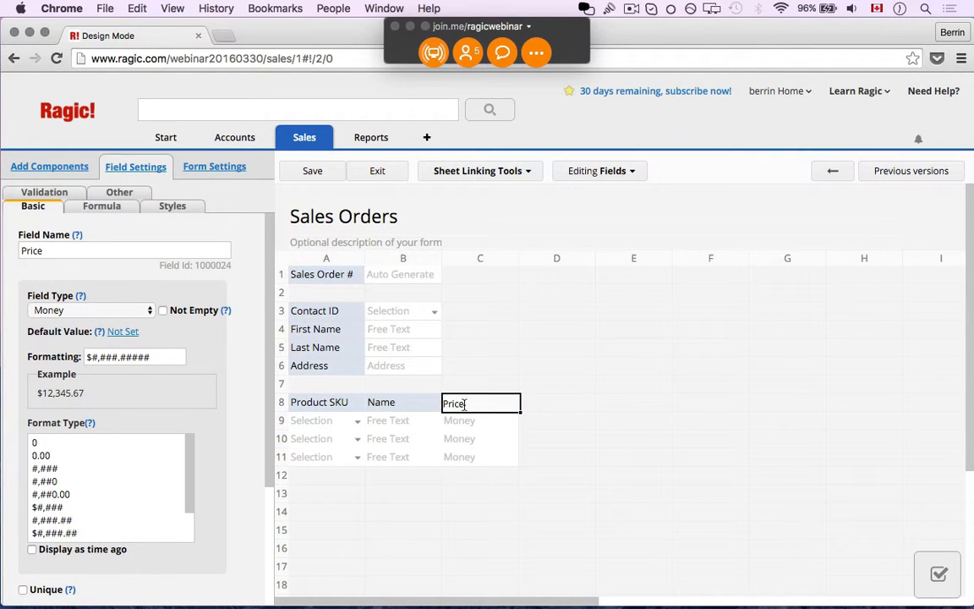
text(Unit)
key(Tab)
key(Tab)
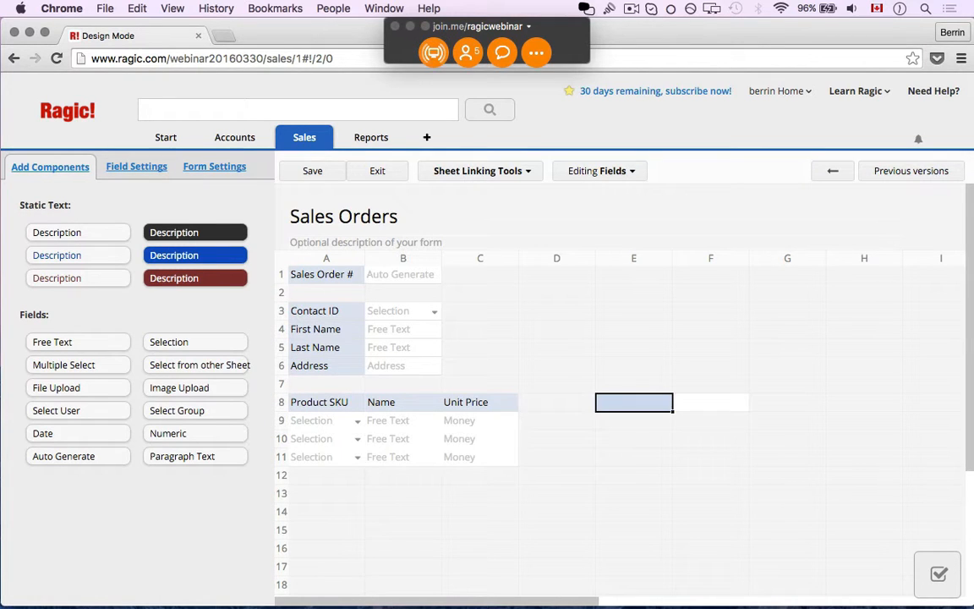
- Add Quantity and Subtotal columns beside Unit Price and a Total field in D13
key(Left)
text(Quantity)
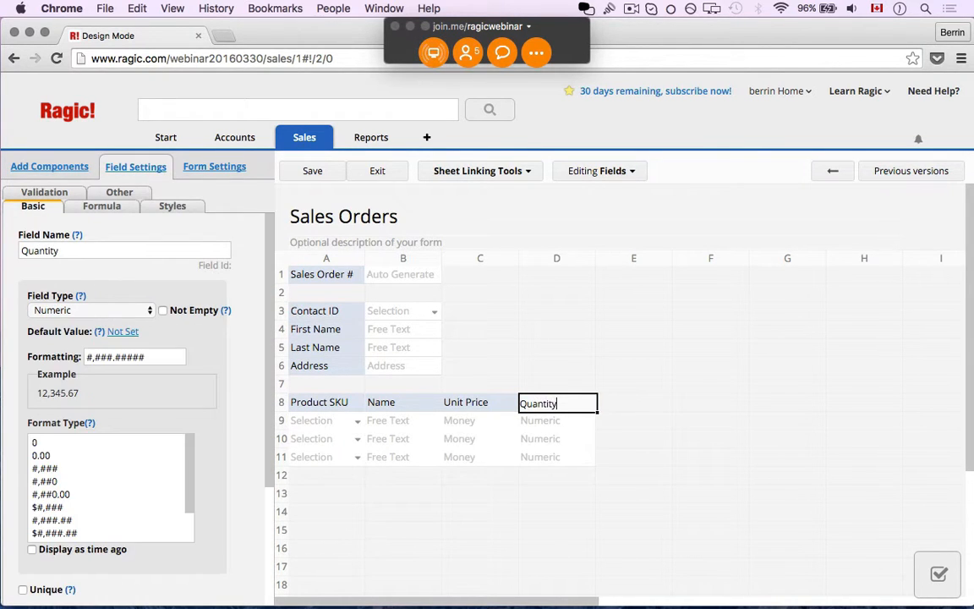
key(Tab)
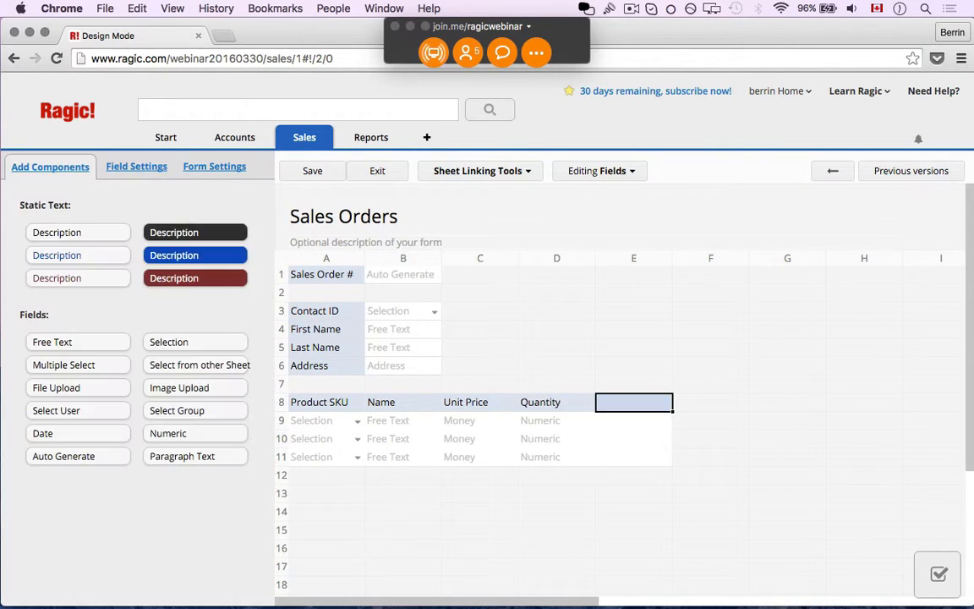
text(Subtotal)
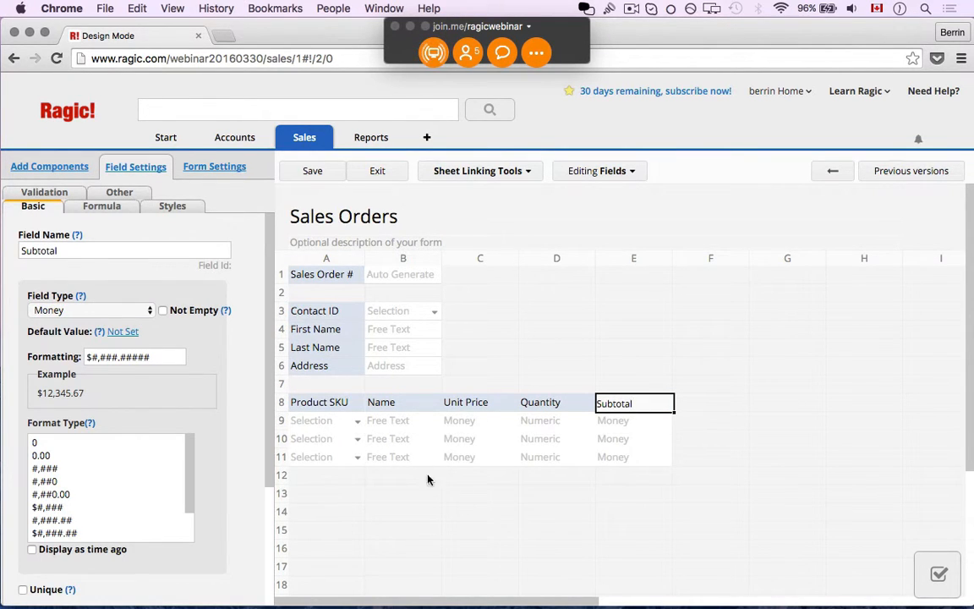
click(545, 497)
text(Total)
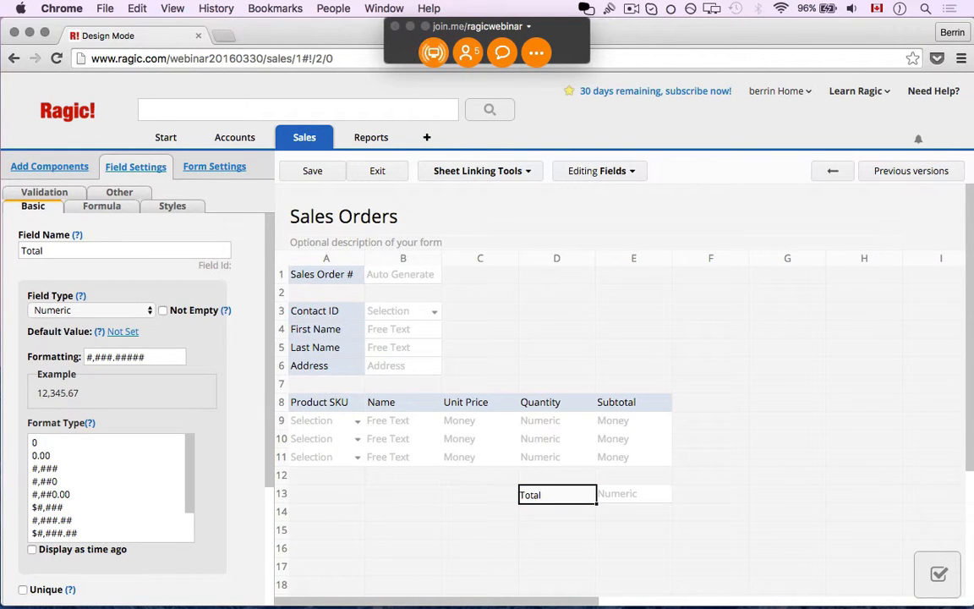
click(621, 409)
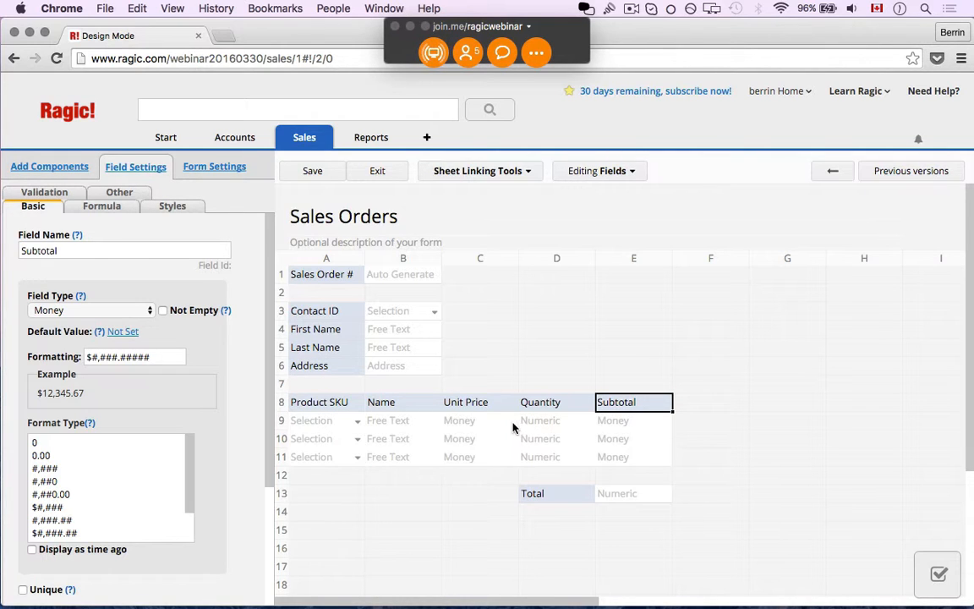
- Give the Subtotal field the formula C8*D8
click(99, 217)
click(77, 250)
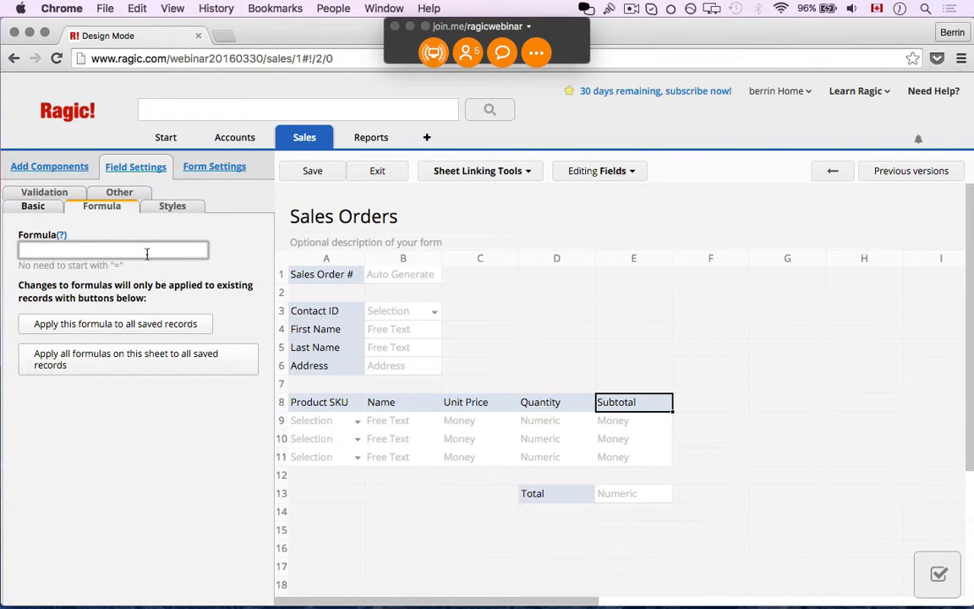
text(C8*D8)
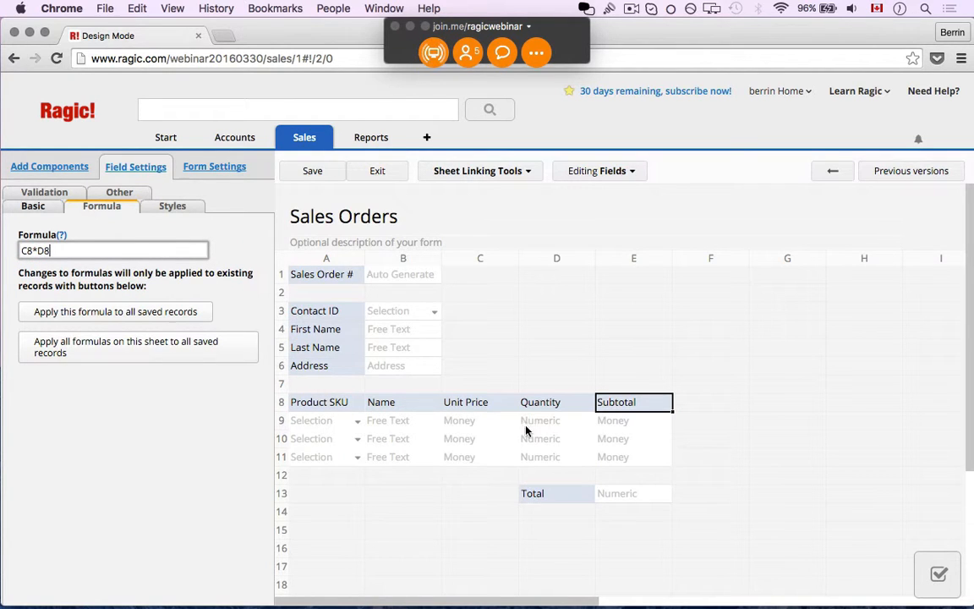
- Select the Total field and bring up its Field Type choices
click(548, 492)
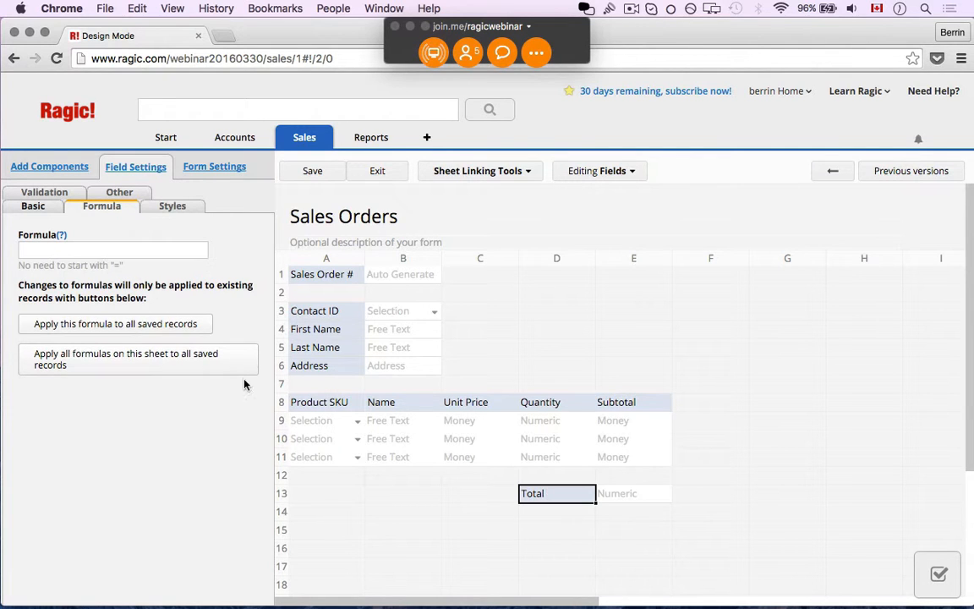
click(46, 213)
click(84, 310)
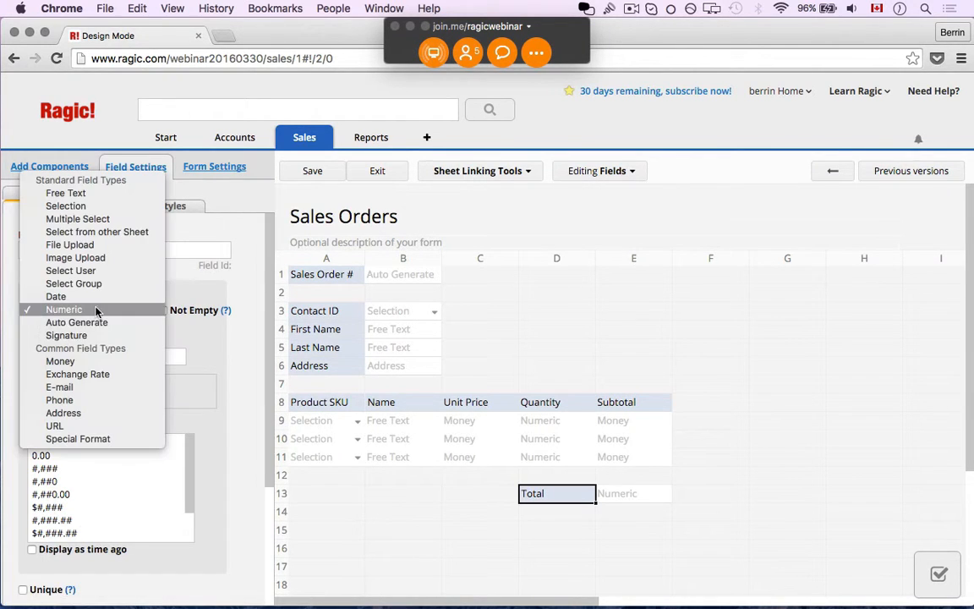
- Make Total a Money field, keeping the default currency format
click(91, 362)
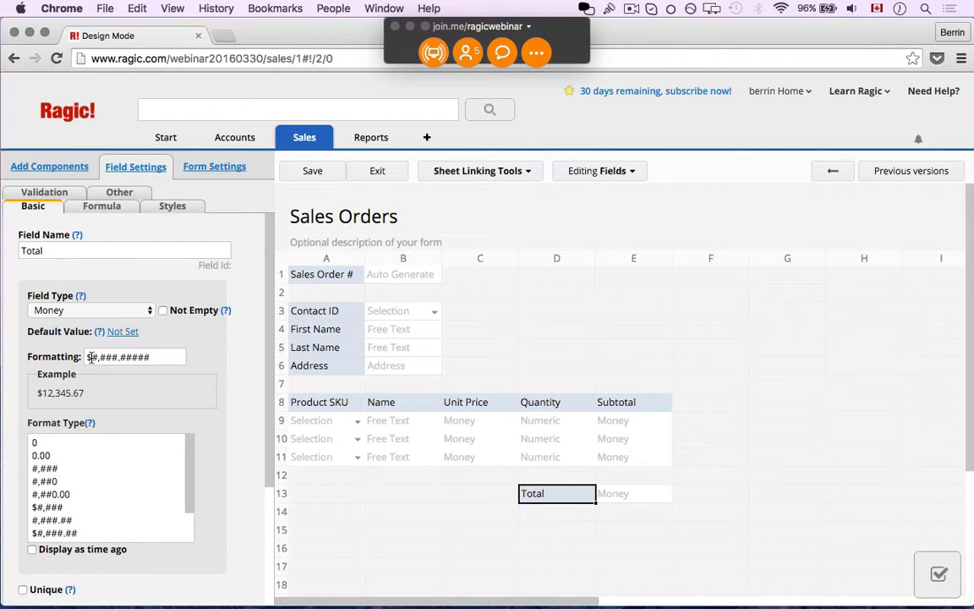
click(91, 358)
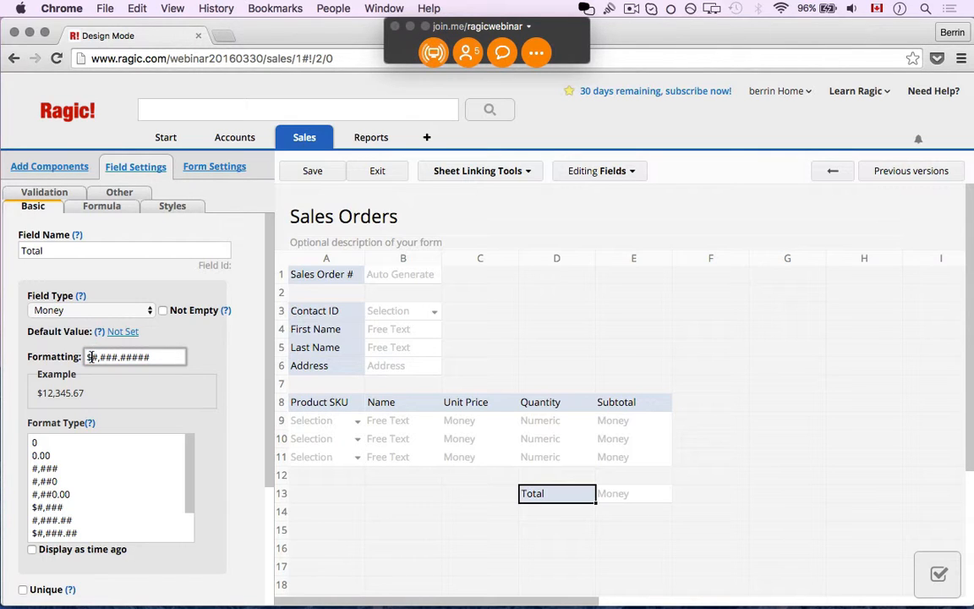
click(533, 494)
- Set Total's formula to E8 and save the Sales Orders design
click(95, 207)
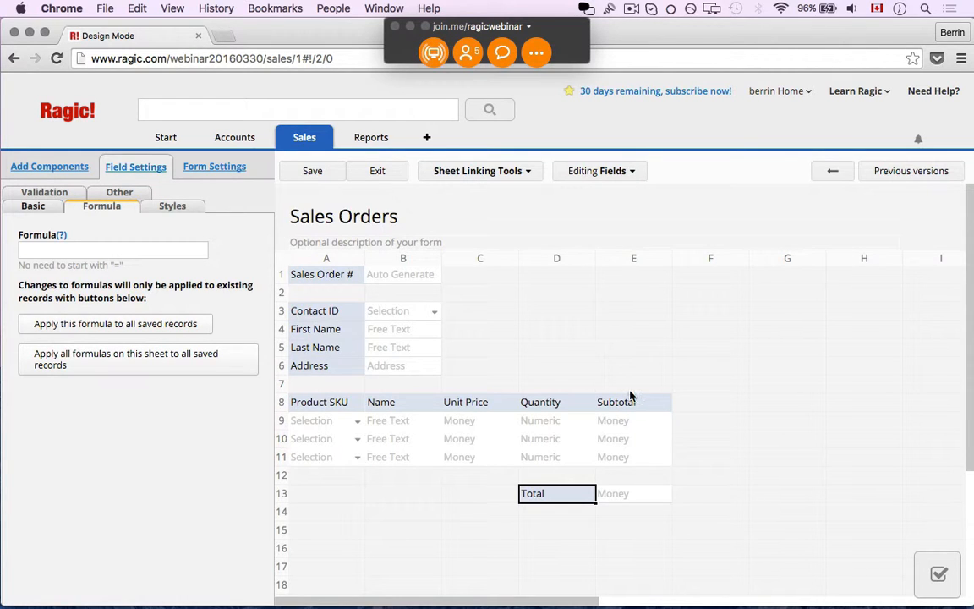
click(145, 247)
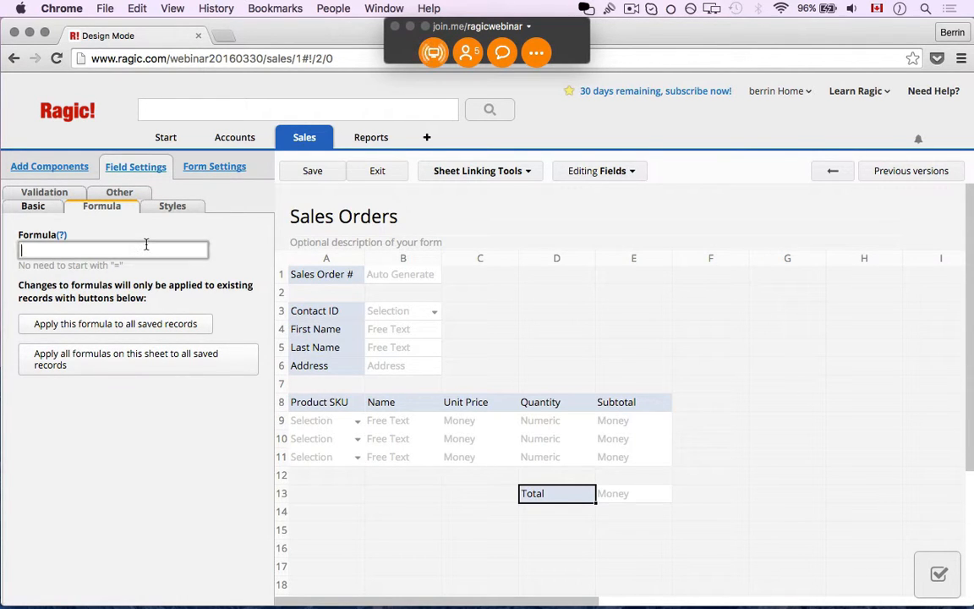
text(E8)
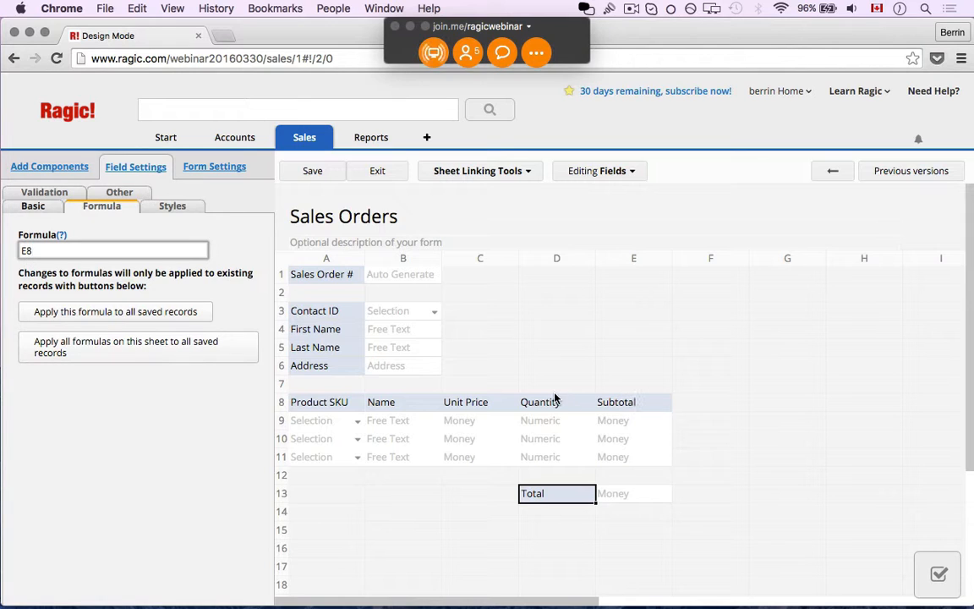
click(312, 171)
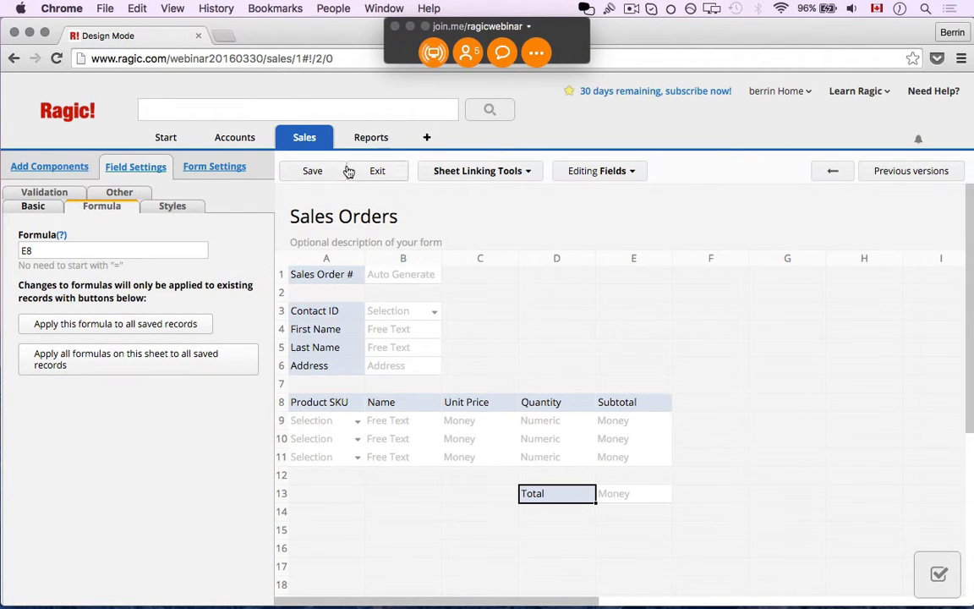
- Enter quantity 2 for Fabulous Unicorn and 3 for ABC Tiles, then save the order
click(362, 177)
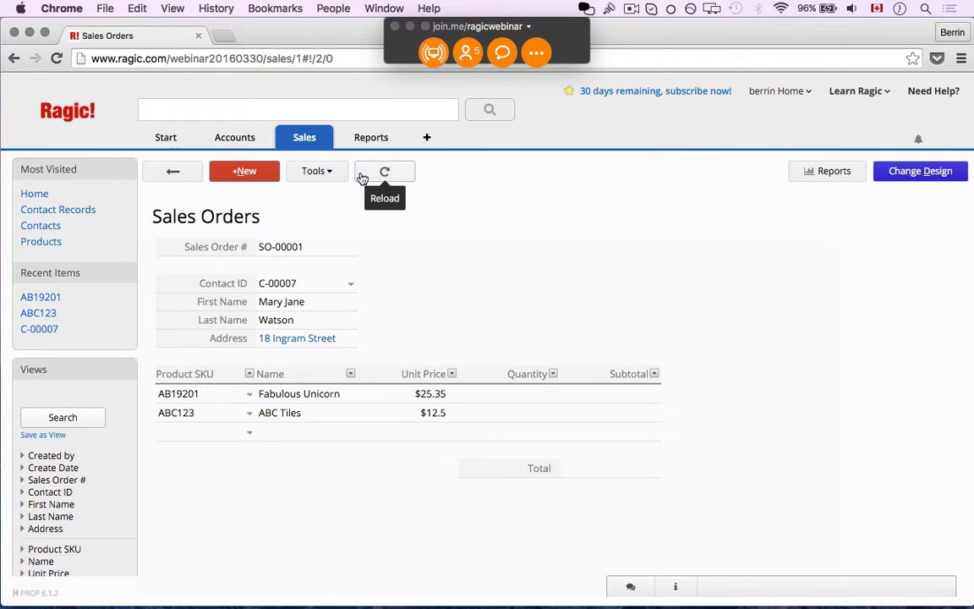
click(538, 394)
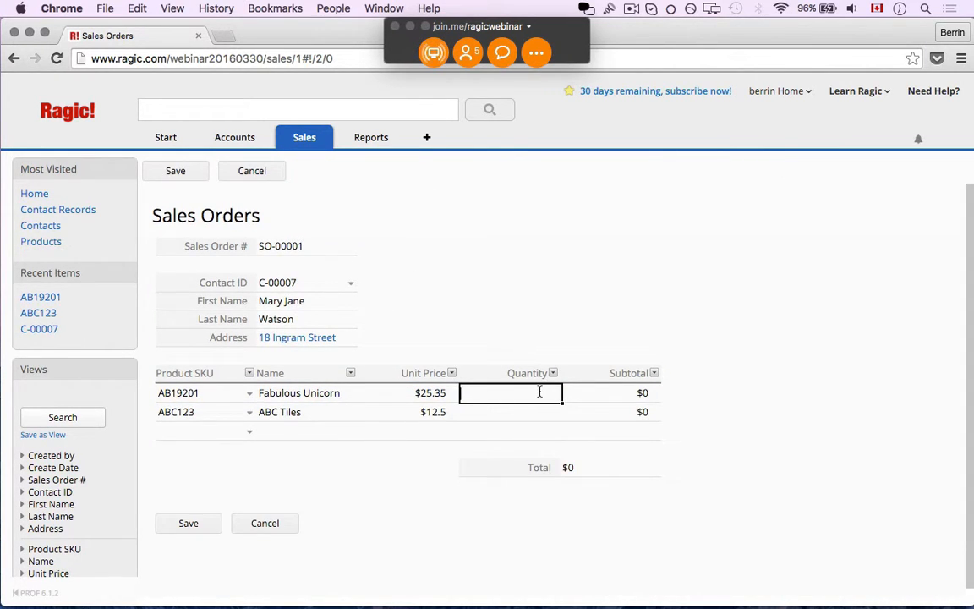
text(2)
key(Return)
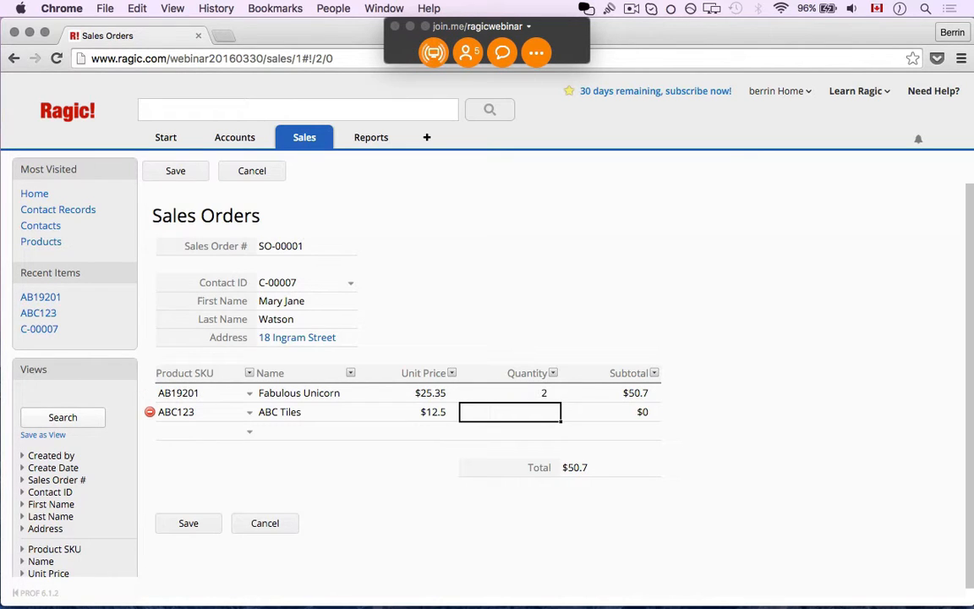
text(3)
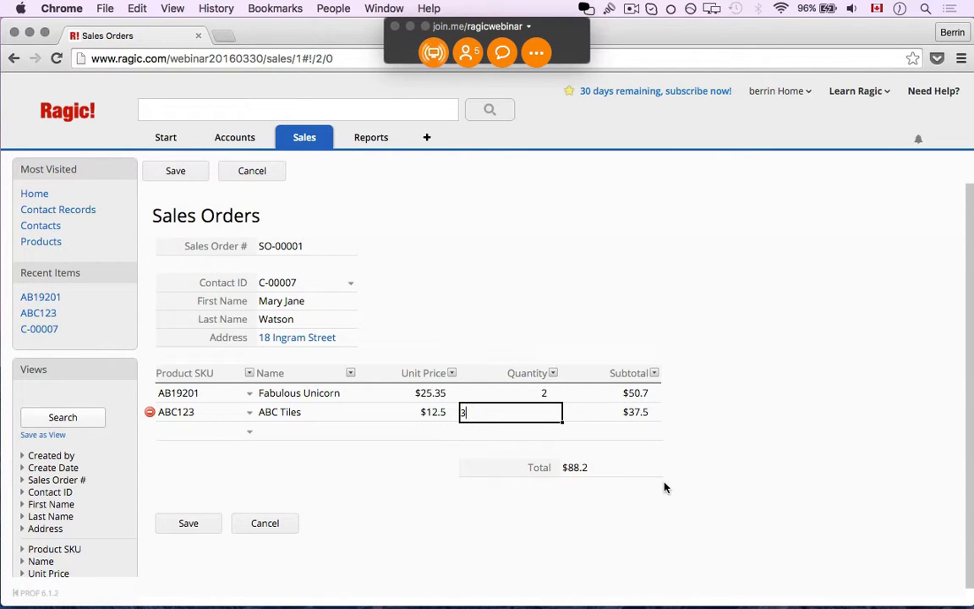
click(184, 523)
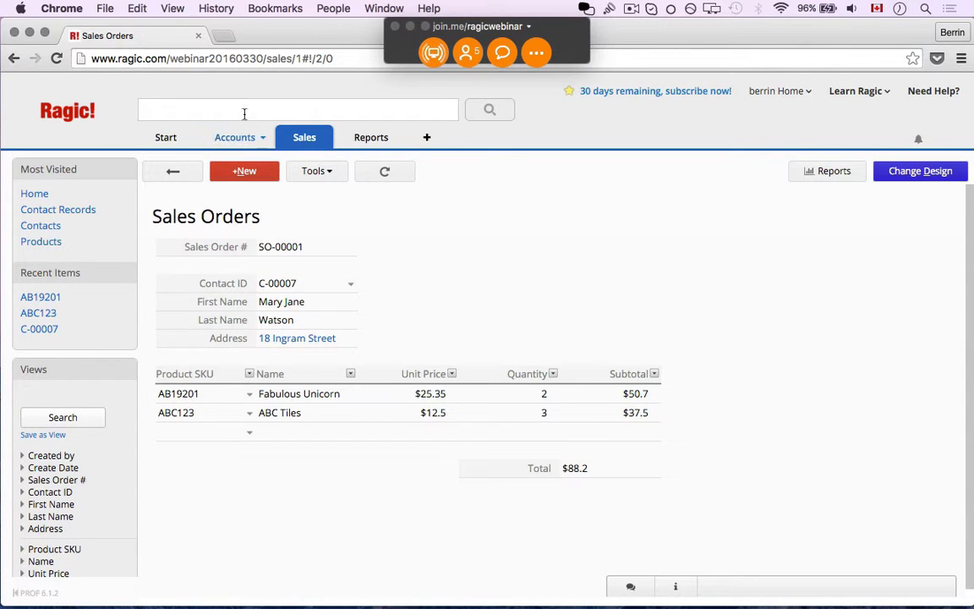
- Go to Accounts > Contacts and switch the form into design mode
mouse_move(234, 131)
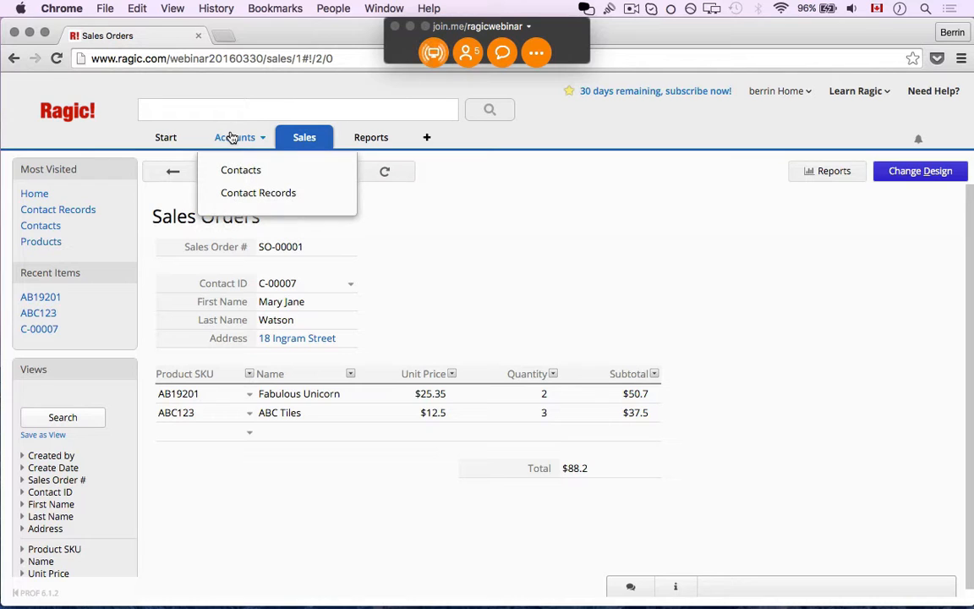
click(237, 171)
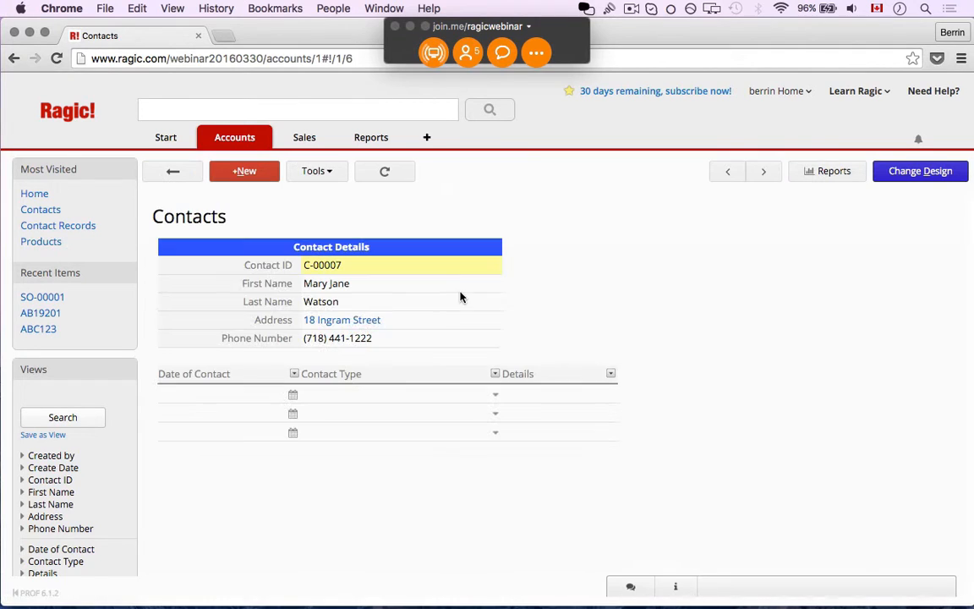
click(889, 176)
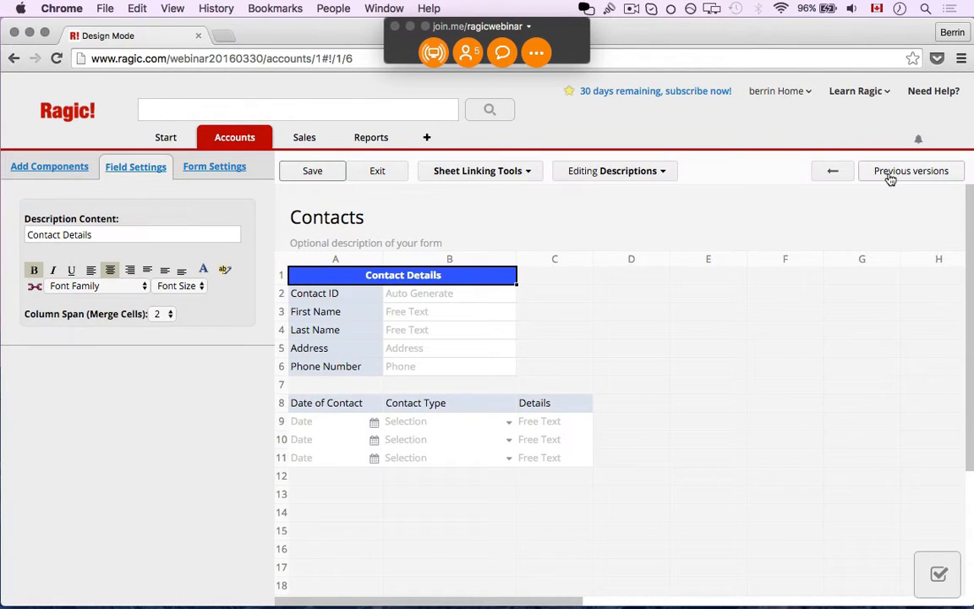
- Insert a linked Sales Orders subtable at row 14, dropping First Name, Last Name and Address
click(462, 172)
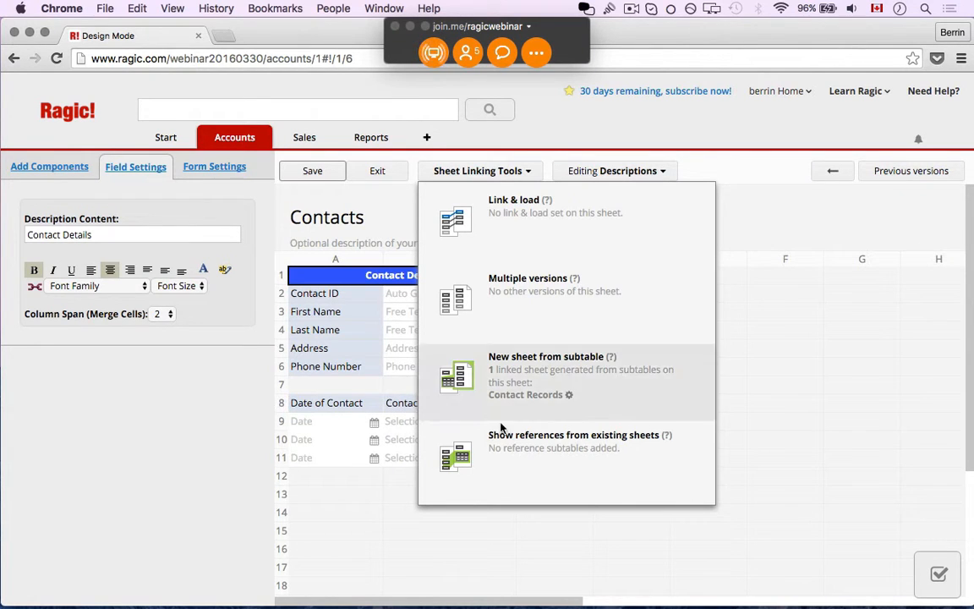
click(534, 460)
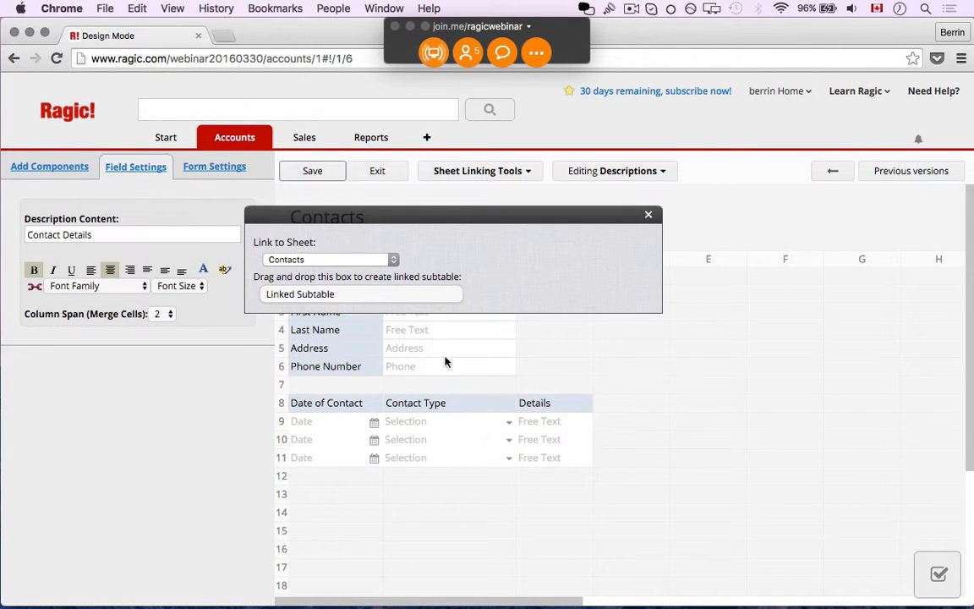
click(353, 261)
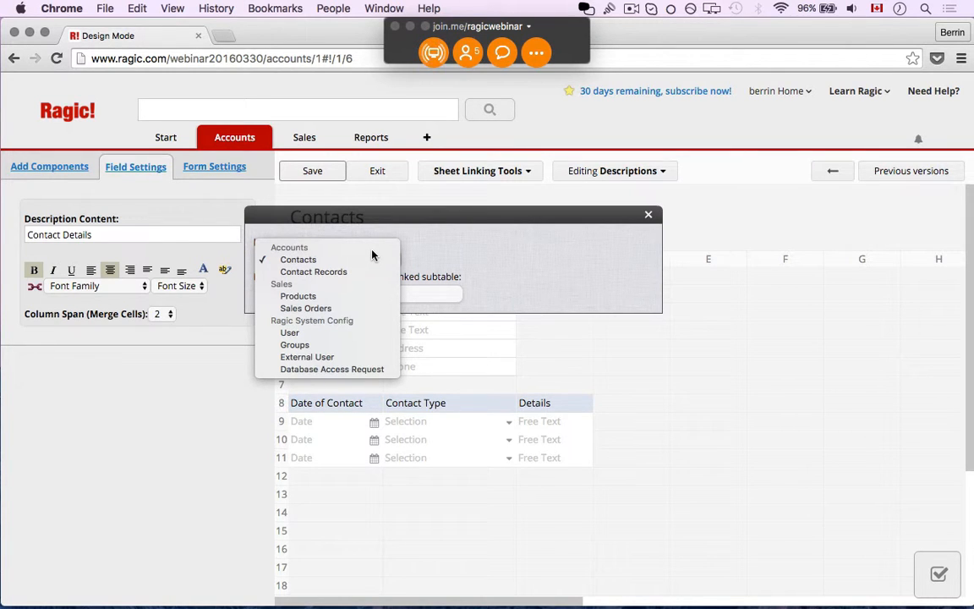
click(347, 308)
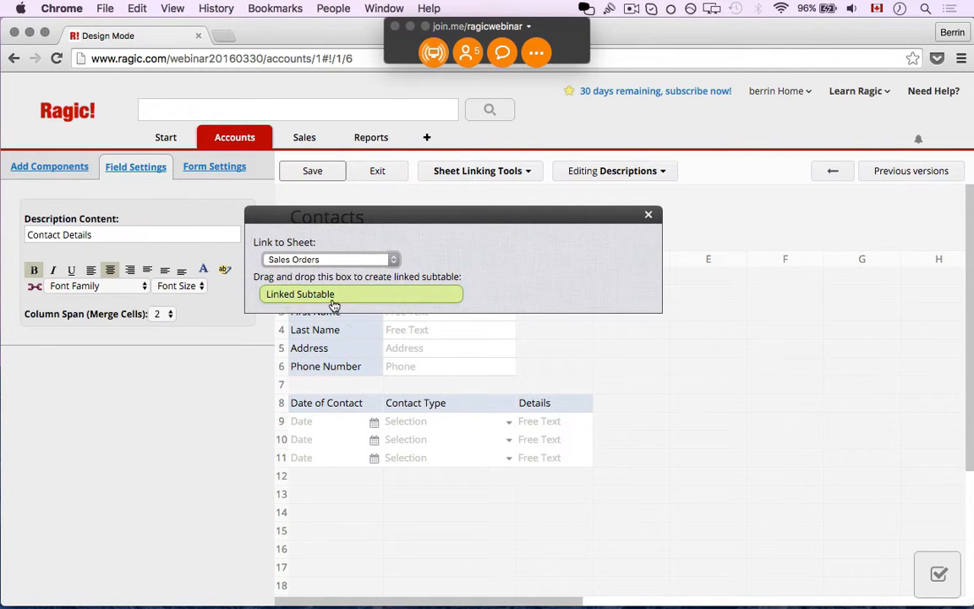
drag(332, 306, 378, 513)
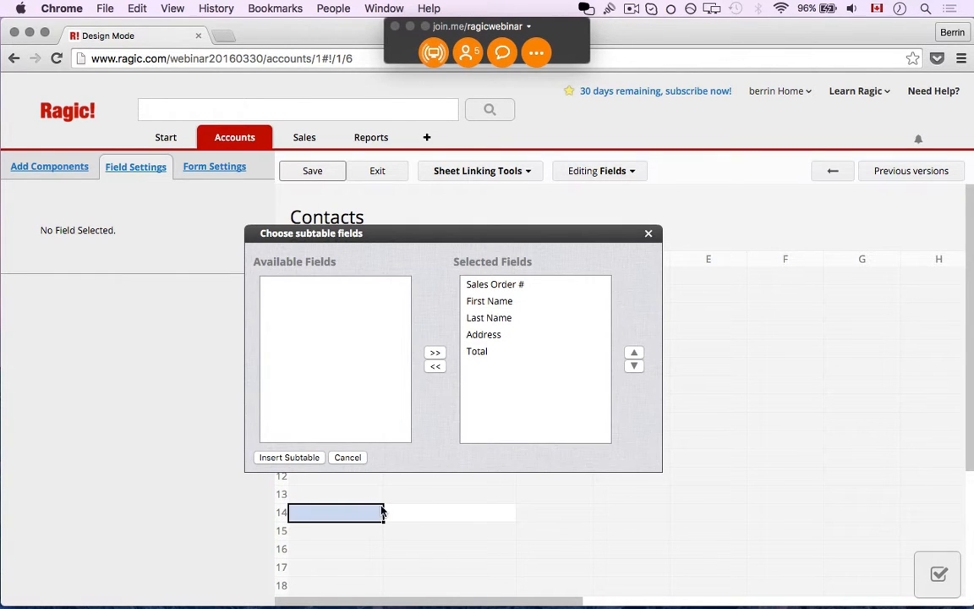
click(507, 302)
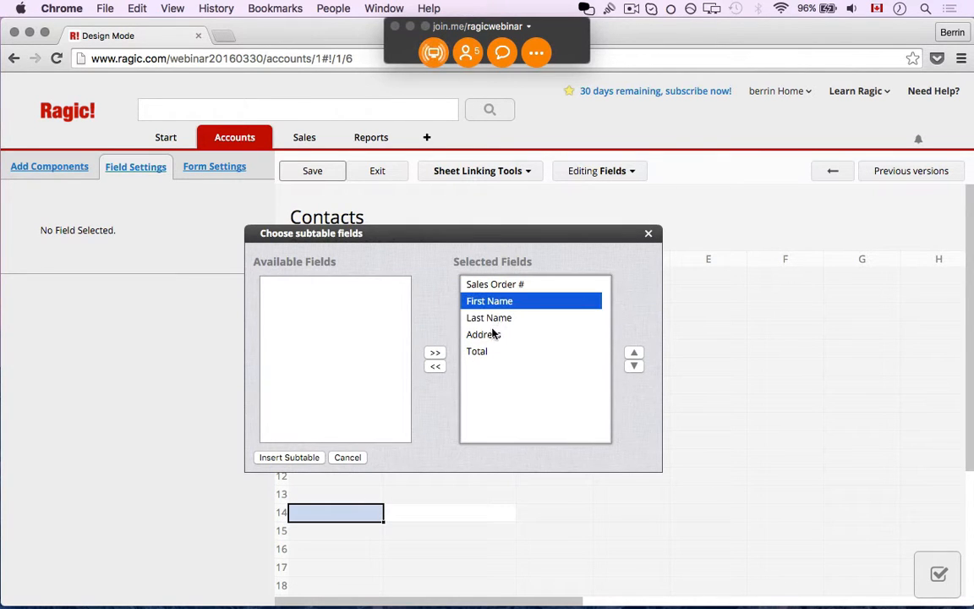
shift+click(494, 334)
click(435, 366)
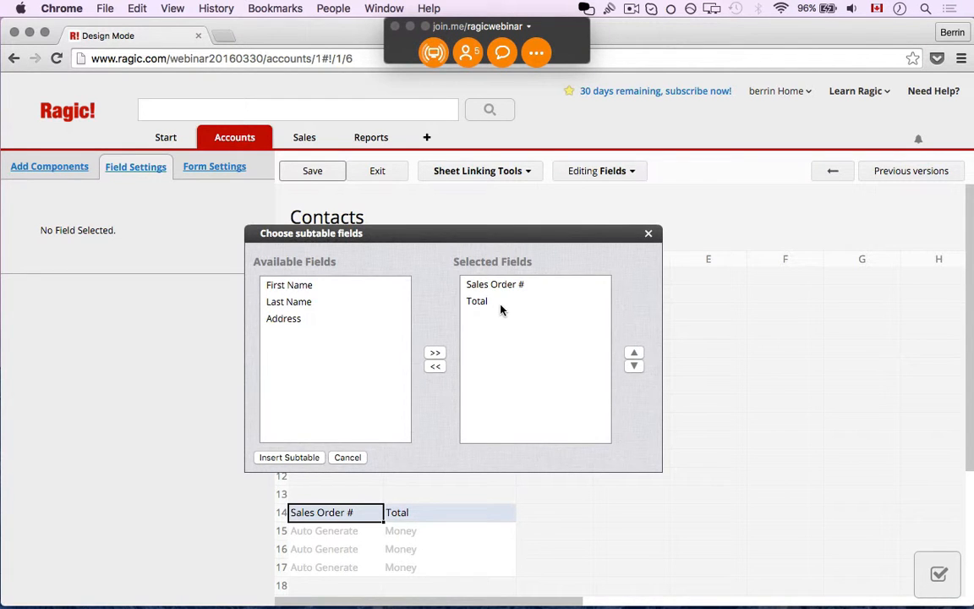
click(284, 458)
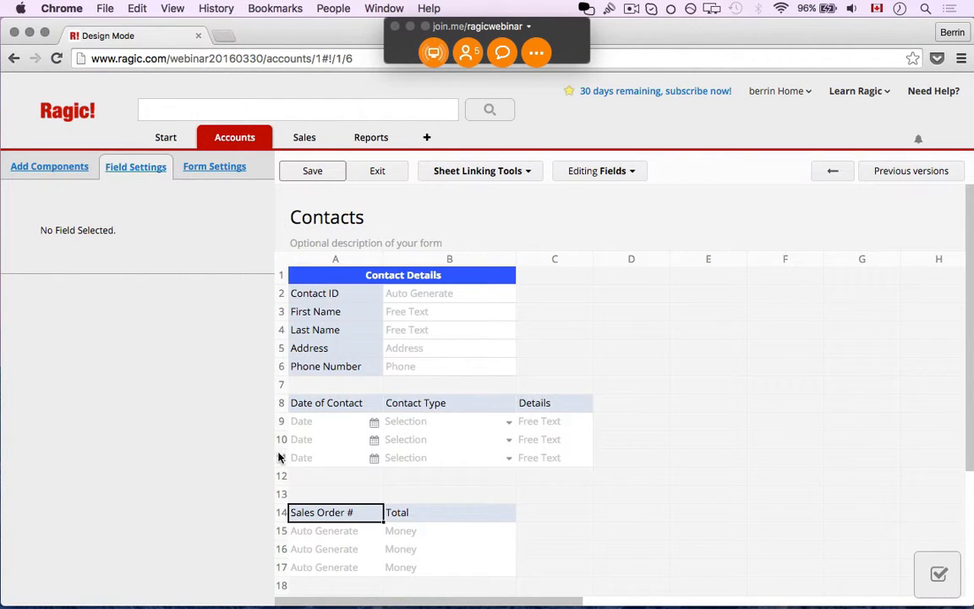
- Add a red Description heading in row 13 reading 'Previous Sales Orders', then save and exit design mode
click(191, 167)
click(55, 168)
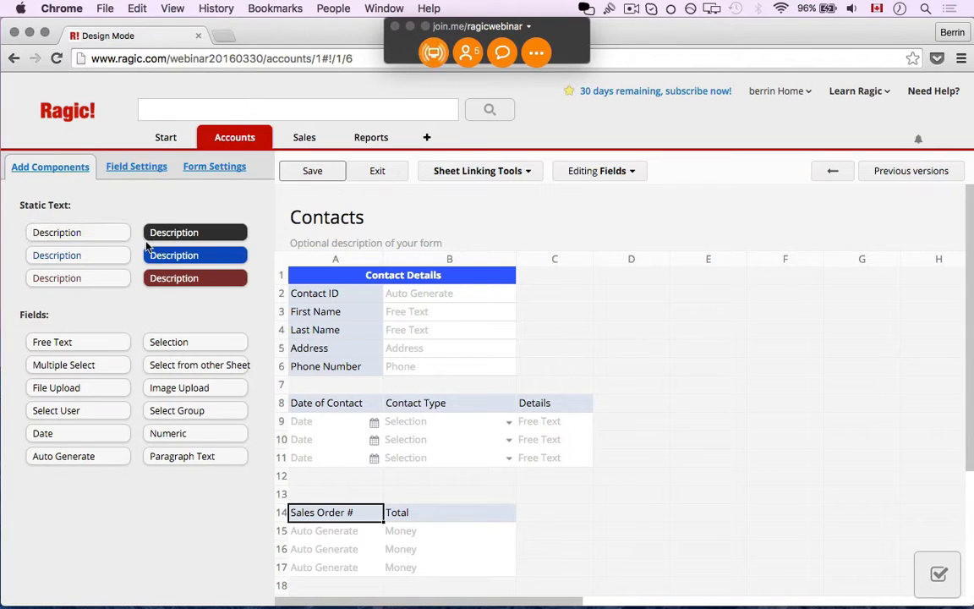
drag(194, 287, 388, 497)
double_click(456, 495)
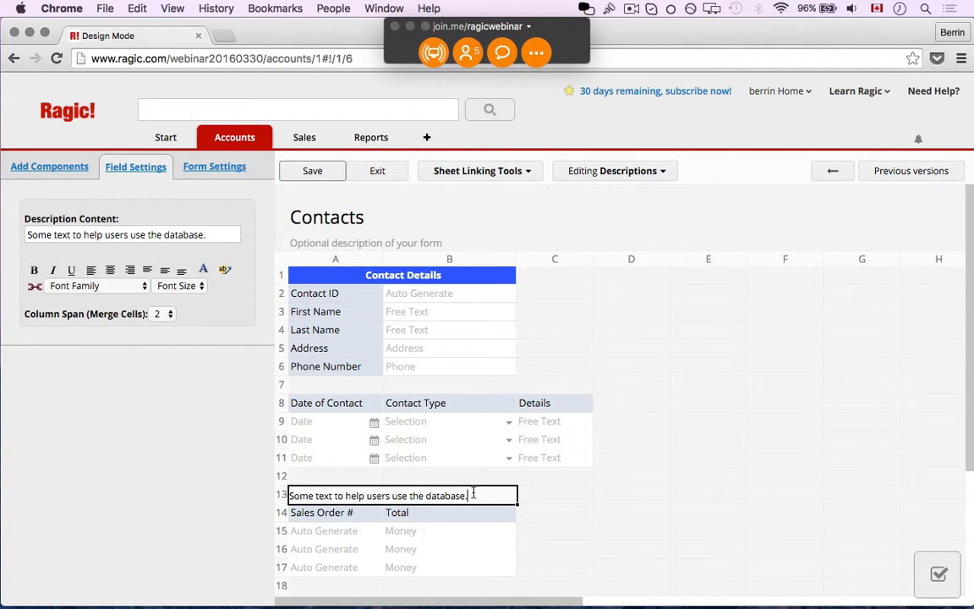
drag(469, 495, 238, 495)
text(Pr)
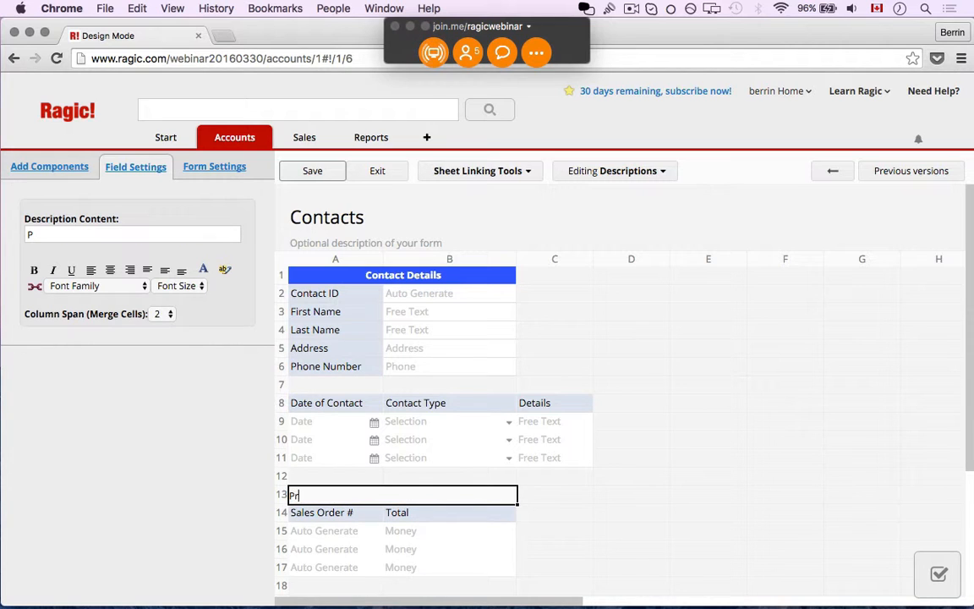
text(evious Sale)
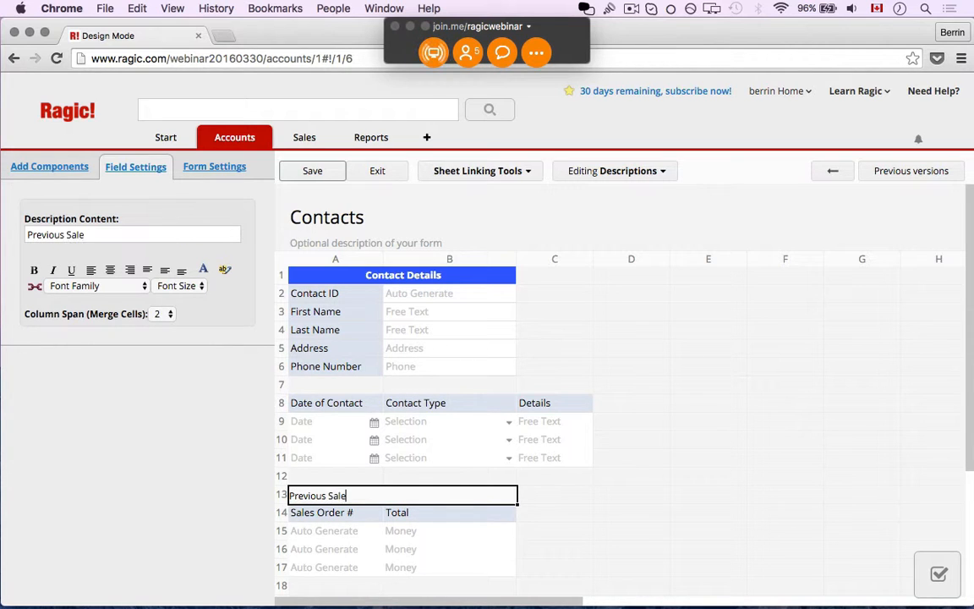
text(s Orders)
click(313, 171)
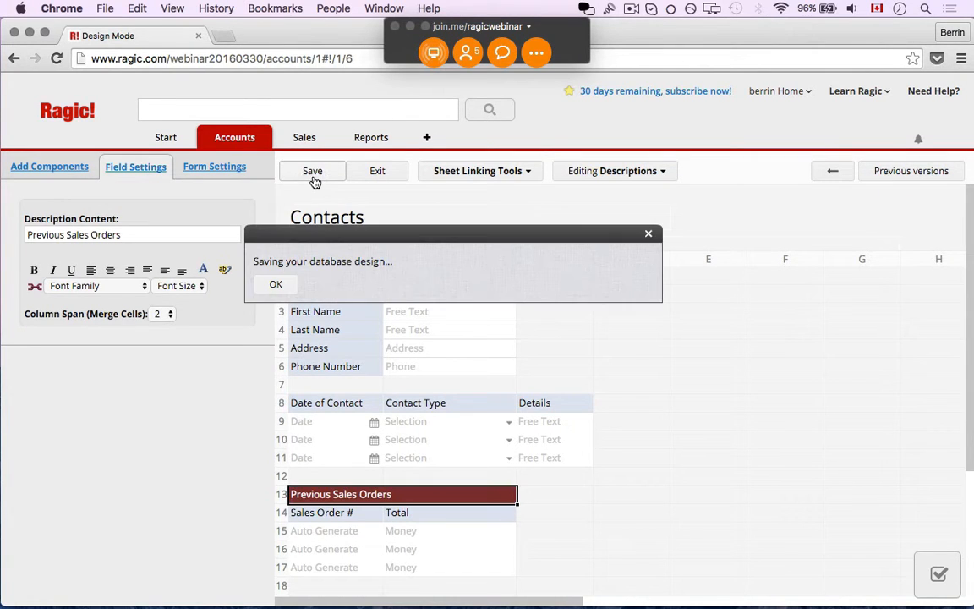
click(375, 171)
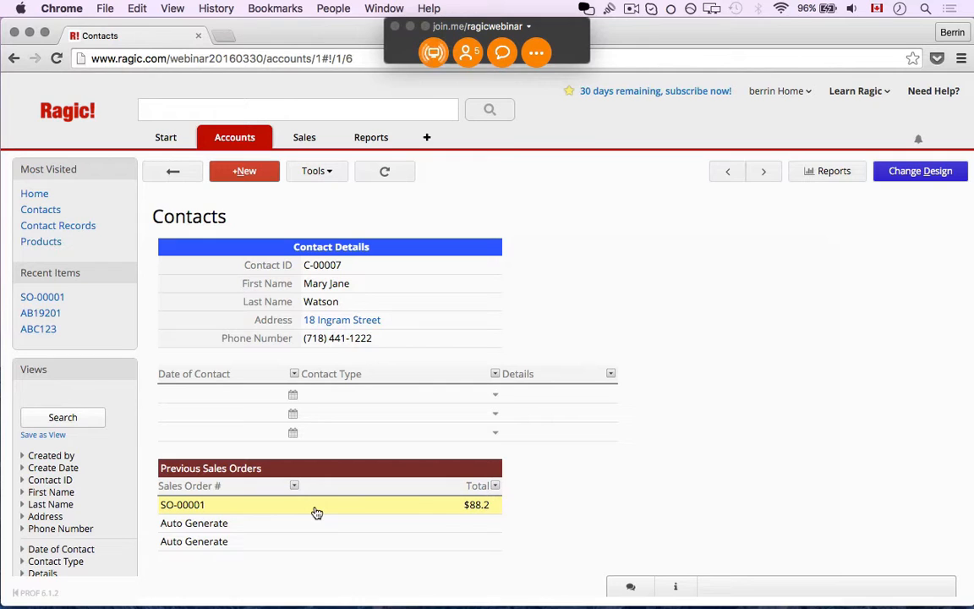
click(183, 504)
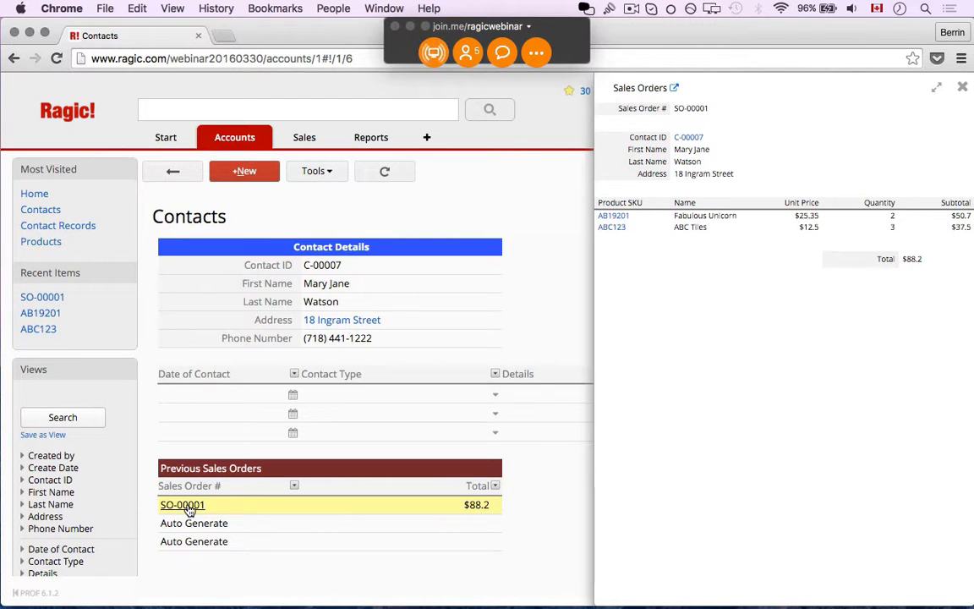
click(191, 507)
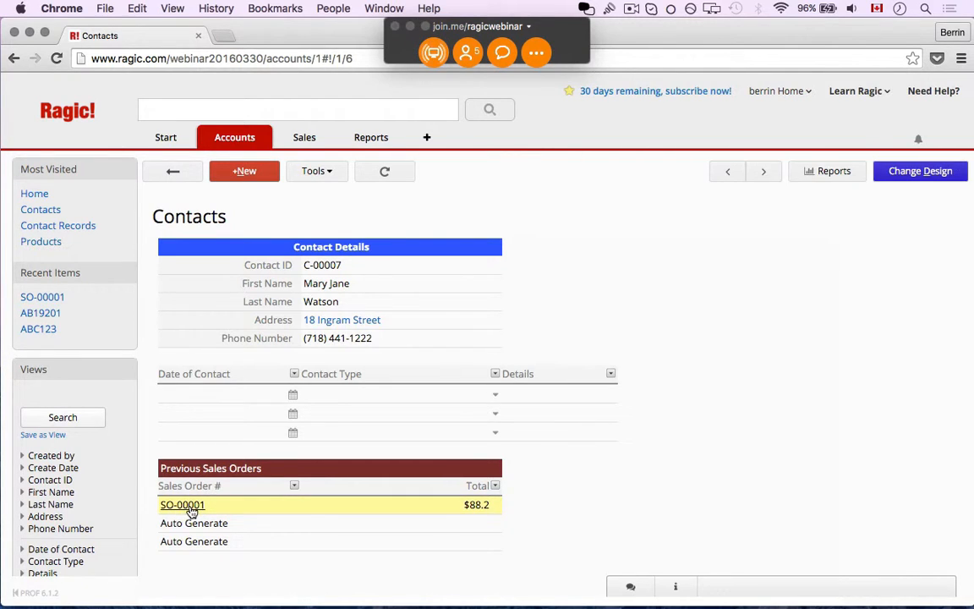
click(191, 508)
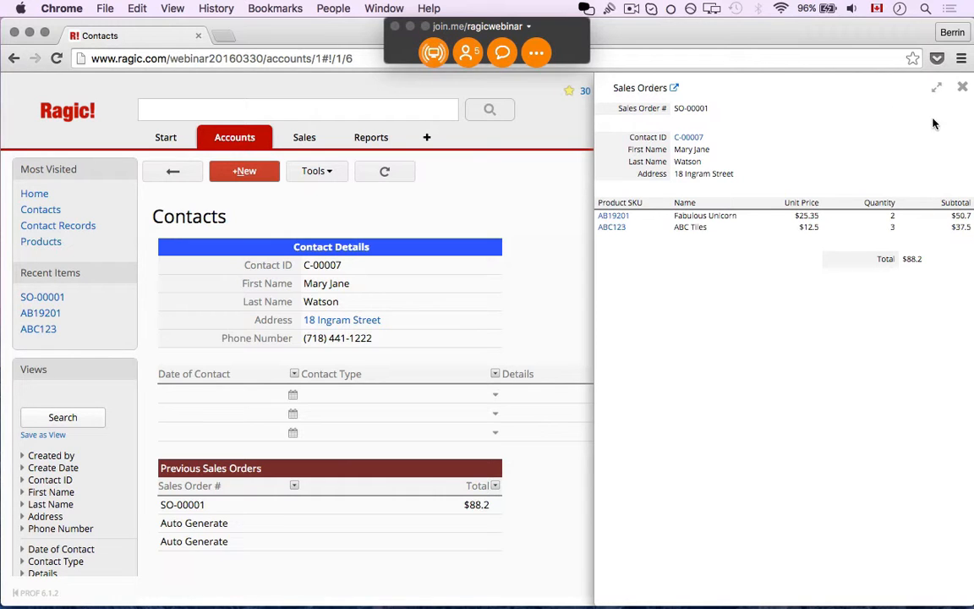
click(962, 87)
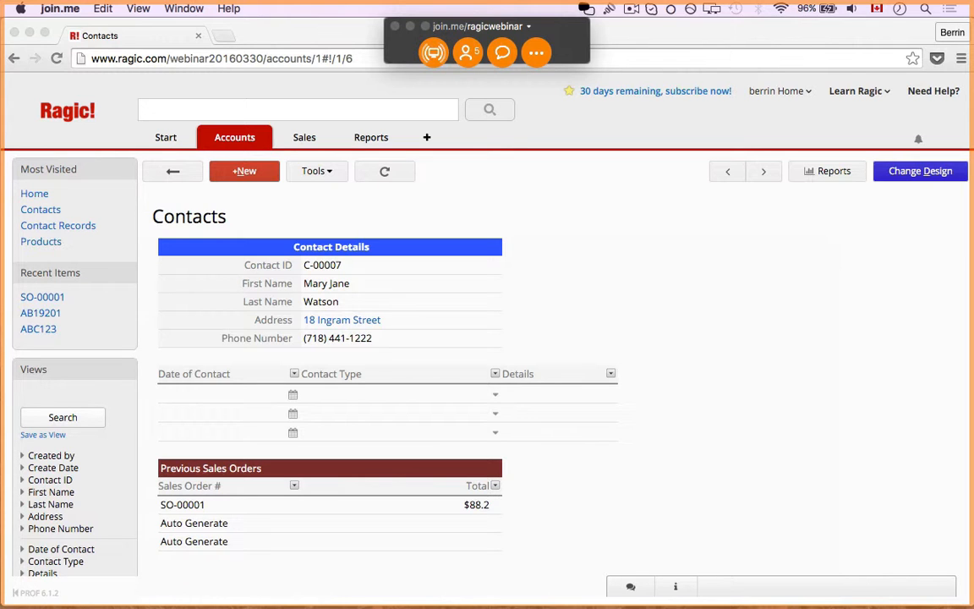
click(842, 94)
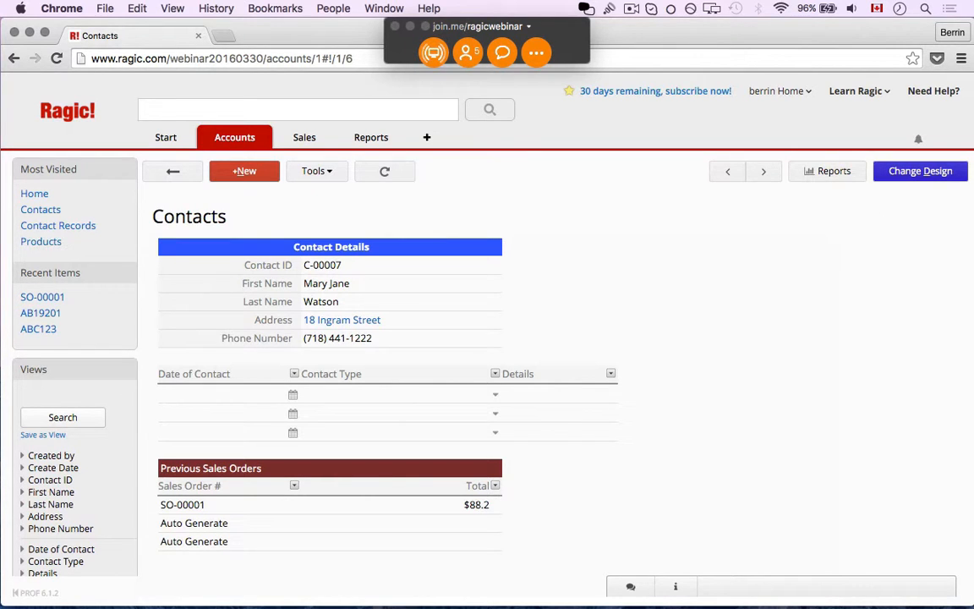
click(433, 52)
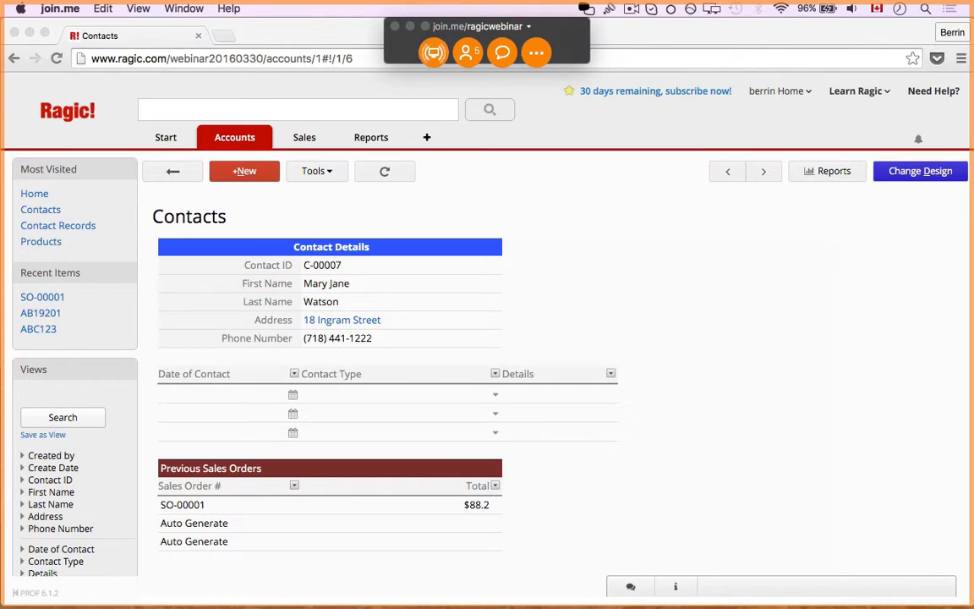